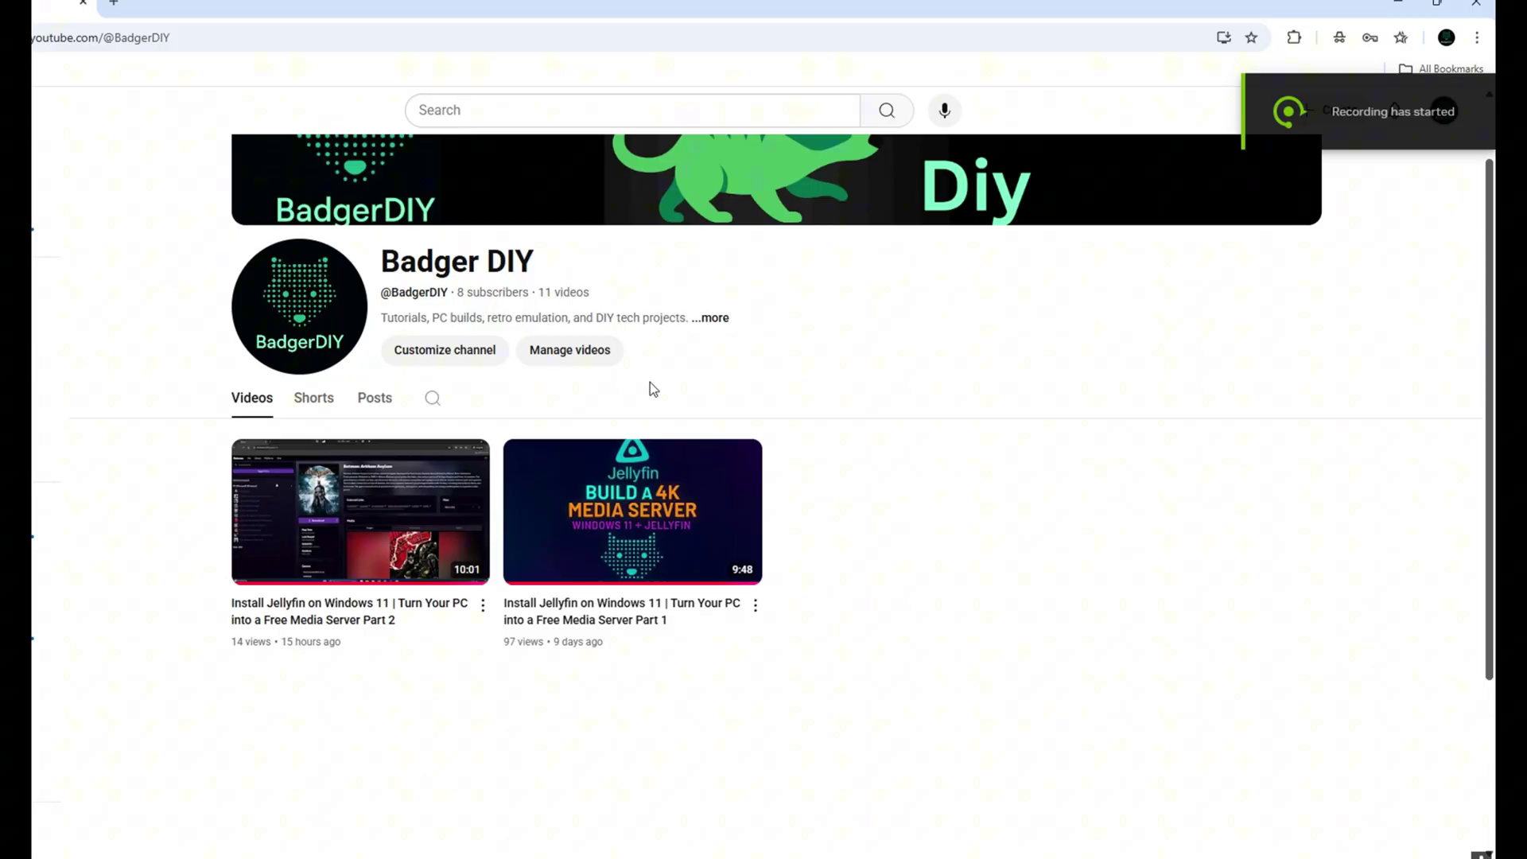
# Browse the favourite apps row, then play and pause the Dog Man movie
pyautogui.scroll(-1, 651, 384)
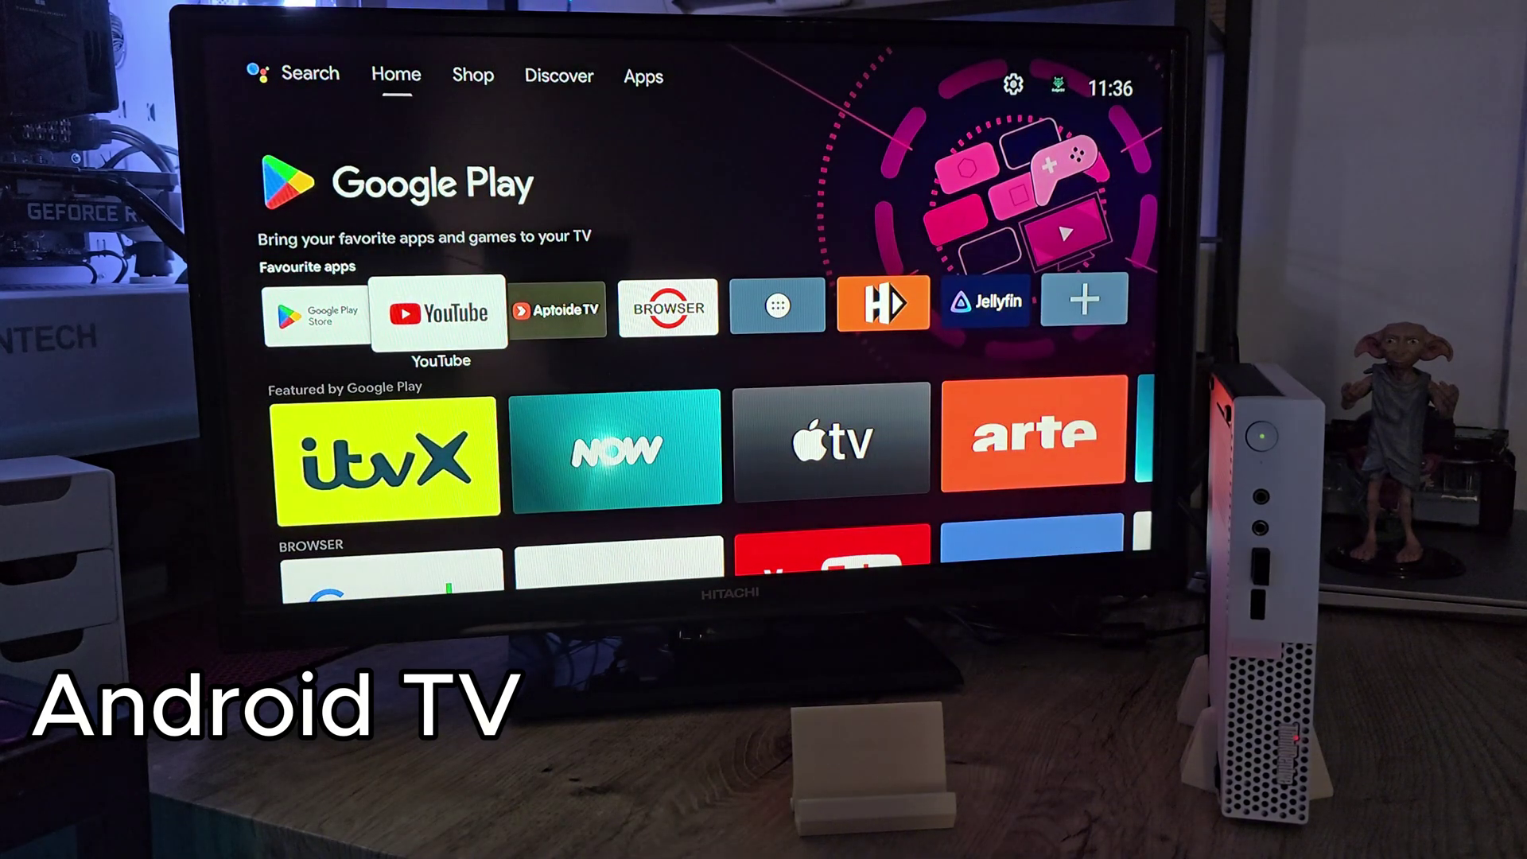
pyautogui.press('Right')
pyautogui.press('Right')
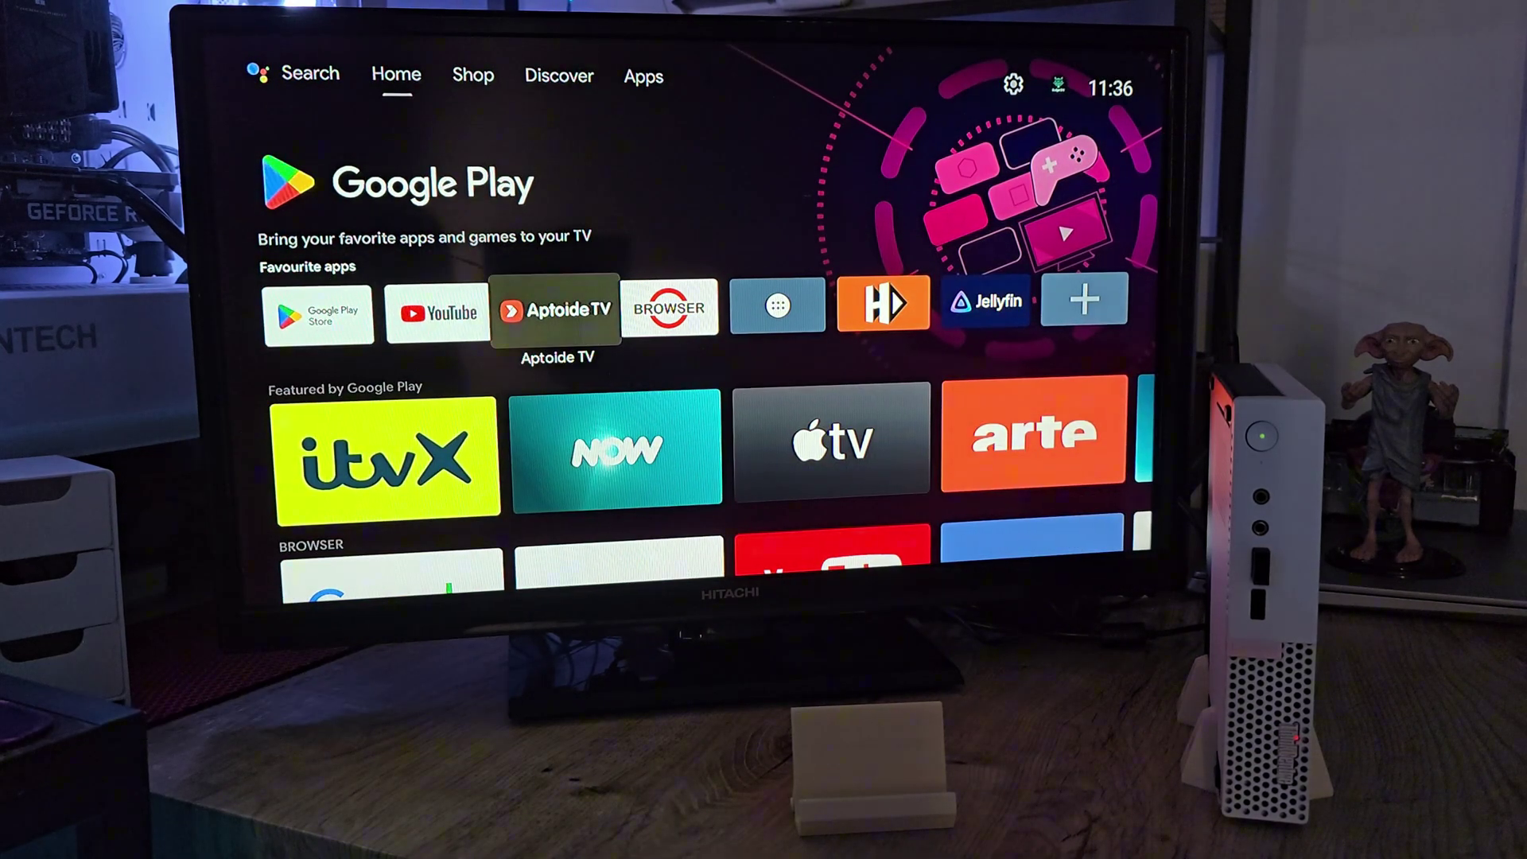
pyautogui.press('Left')
pyautogui.press('Left')
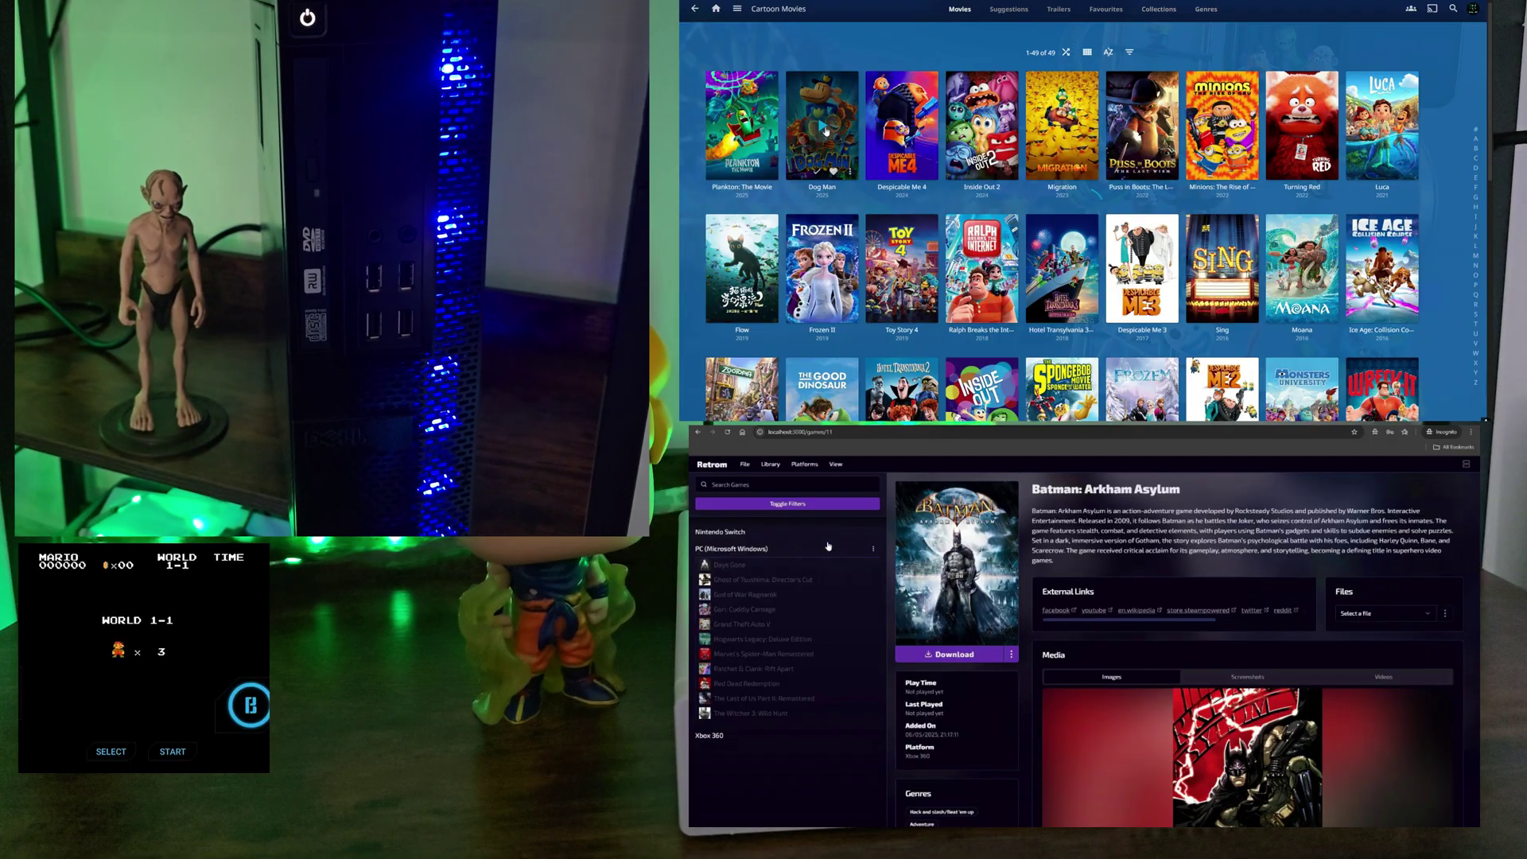
pyautogui.click(825, 131)
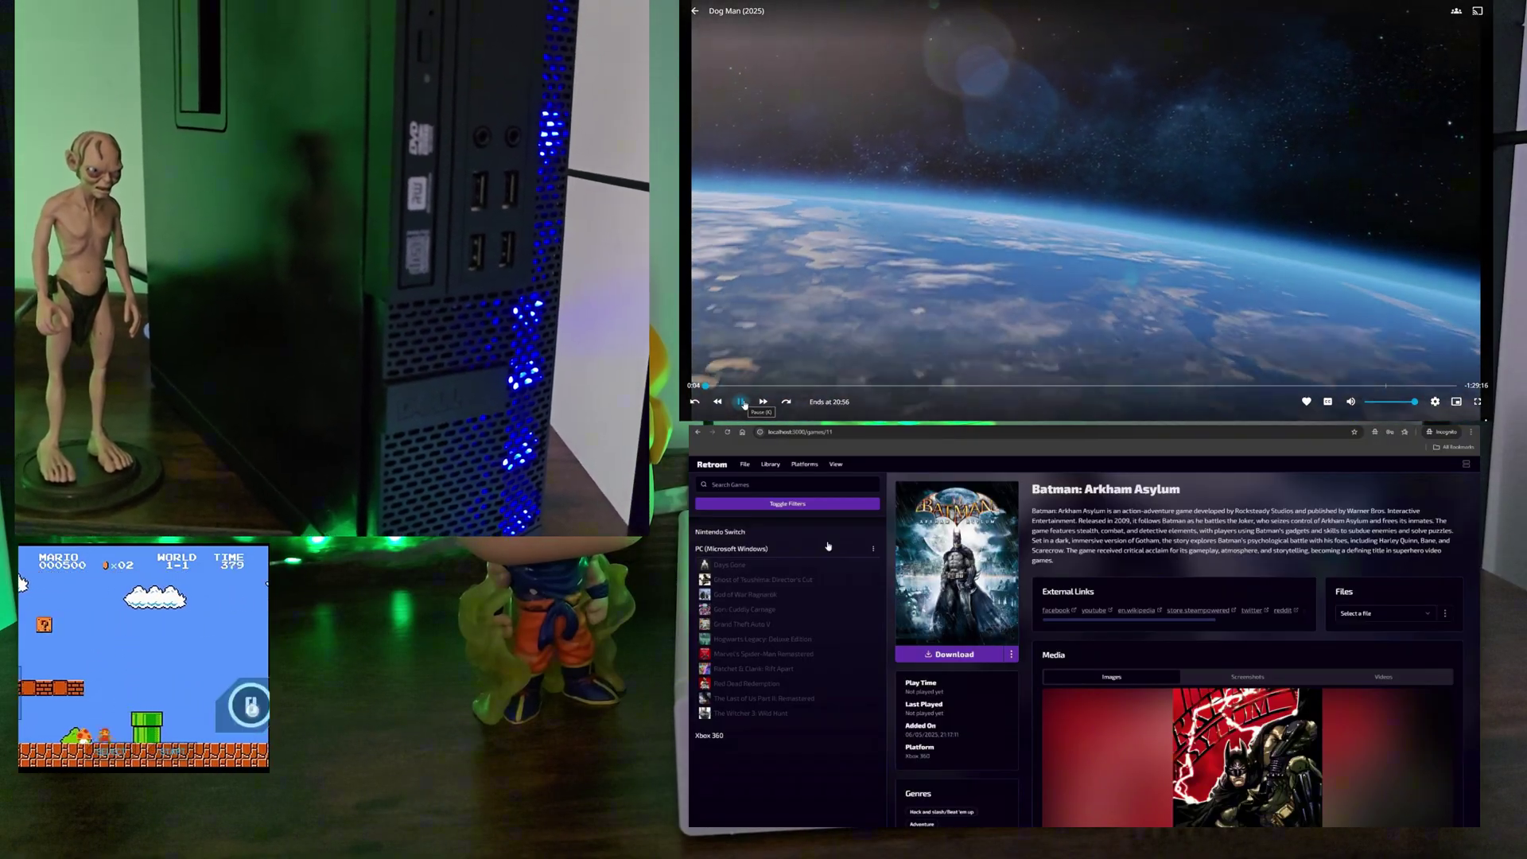
pyautogui.click(744, 404)
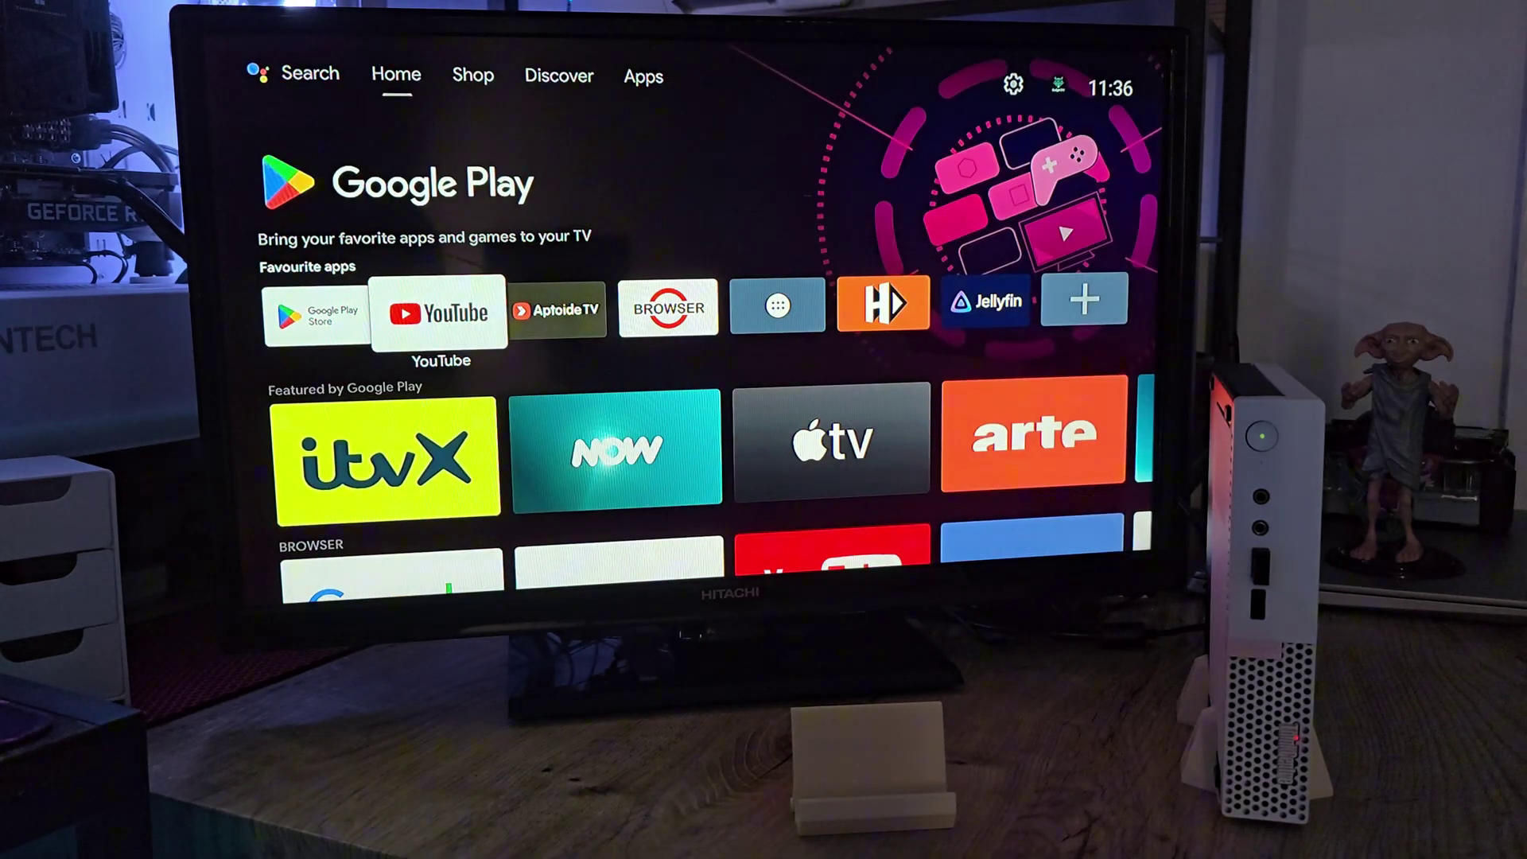
pyautogui.press('Right')
pyautogui.press('Left')
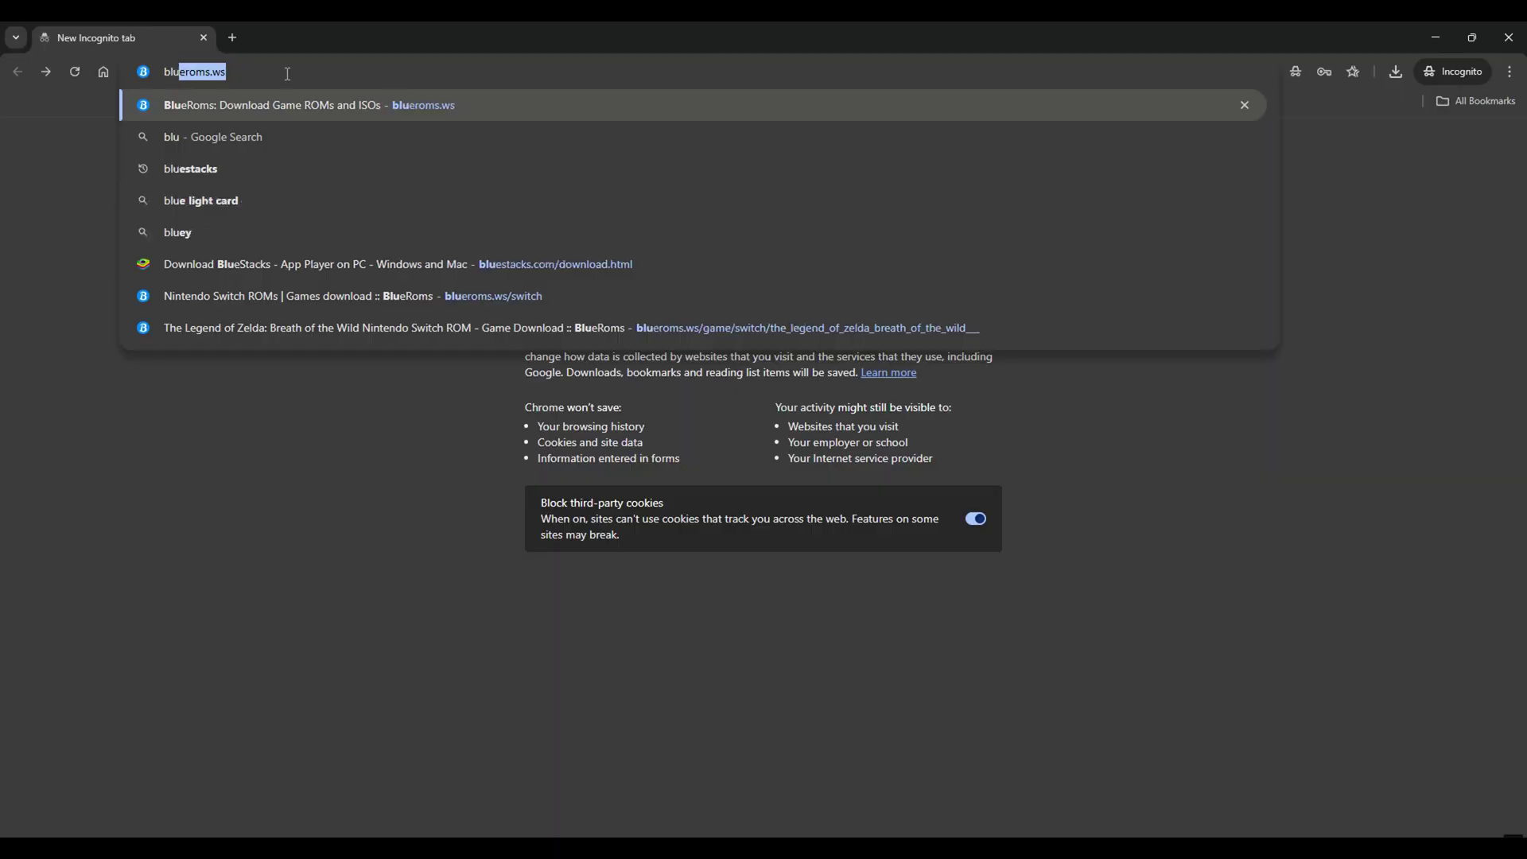
# Save the BlueStacks Android 11 64-bit installer from bluestacks.com into Documents > Downloads
pyautogui.write('estacks.com')
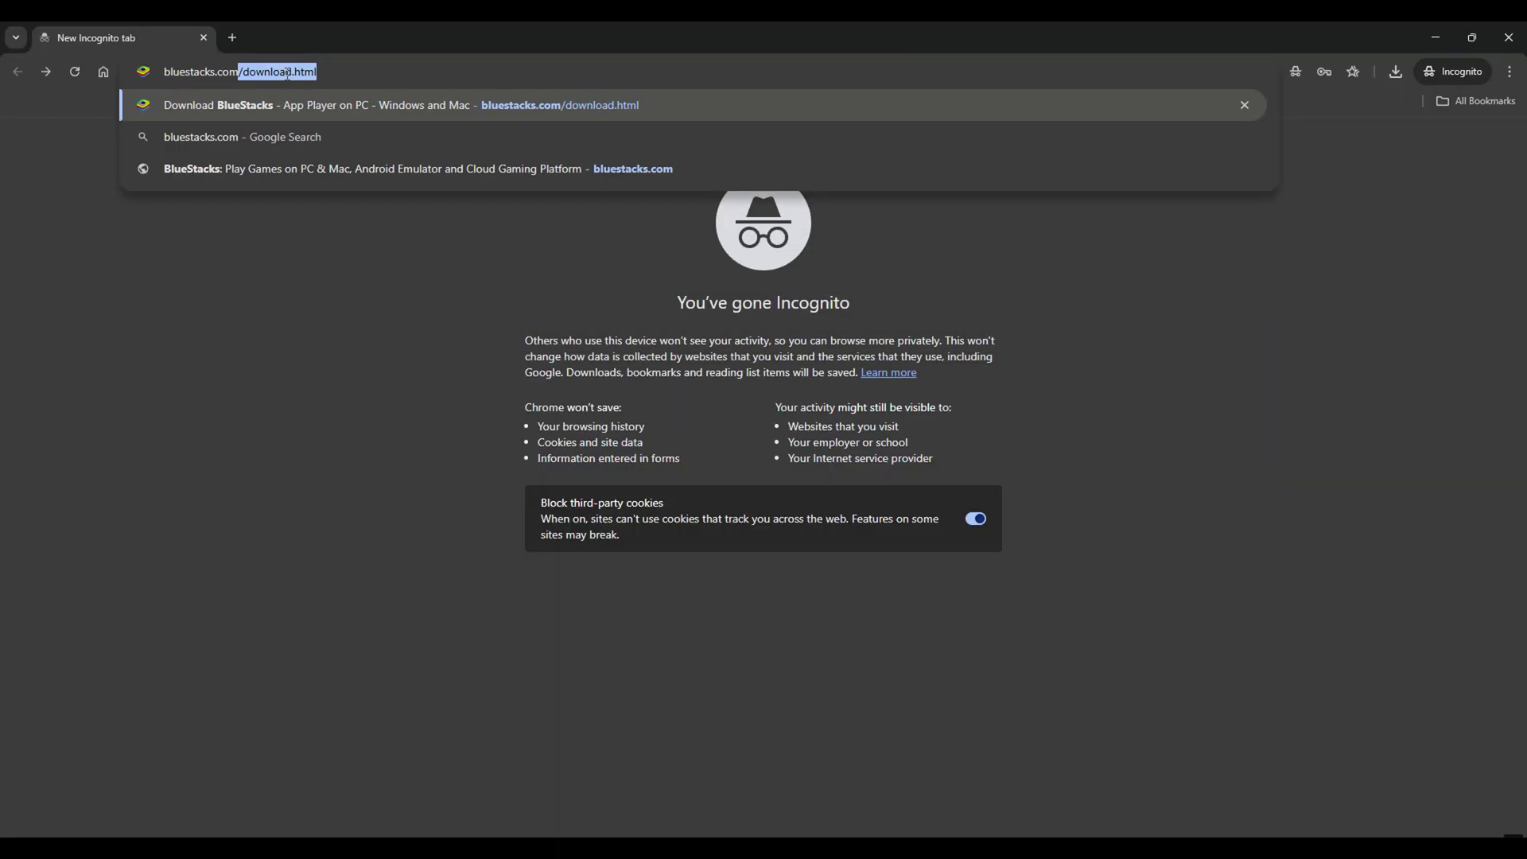
pyautogui.press('Return')
pyautogui.click(981, 430)
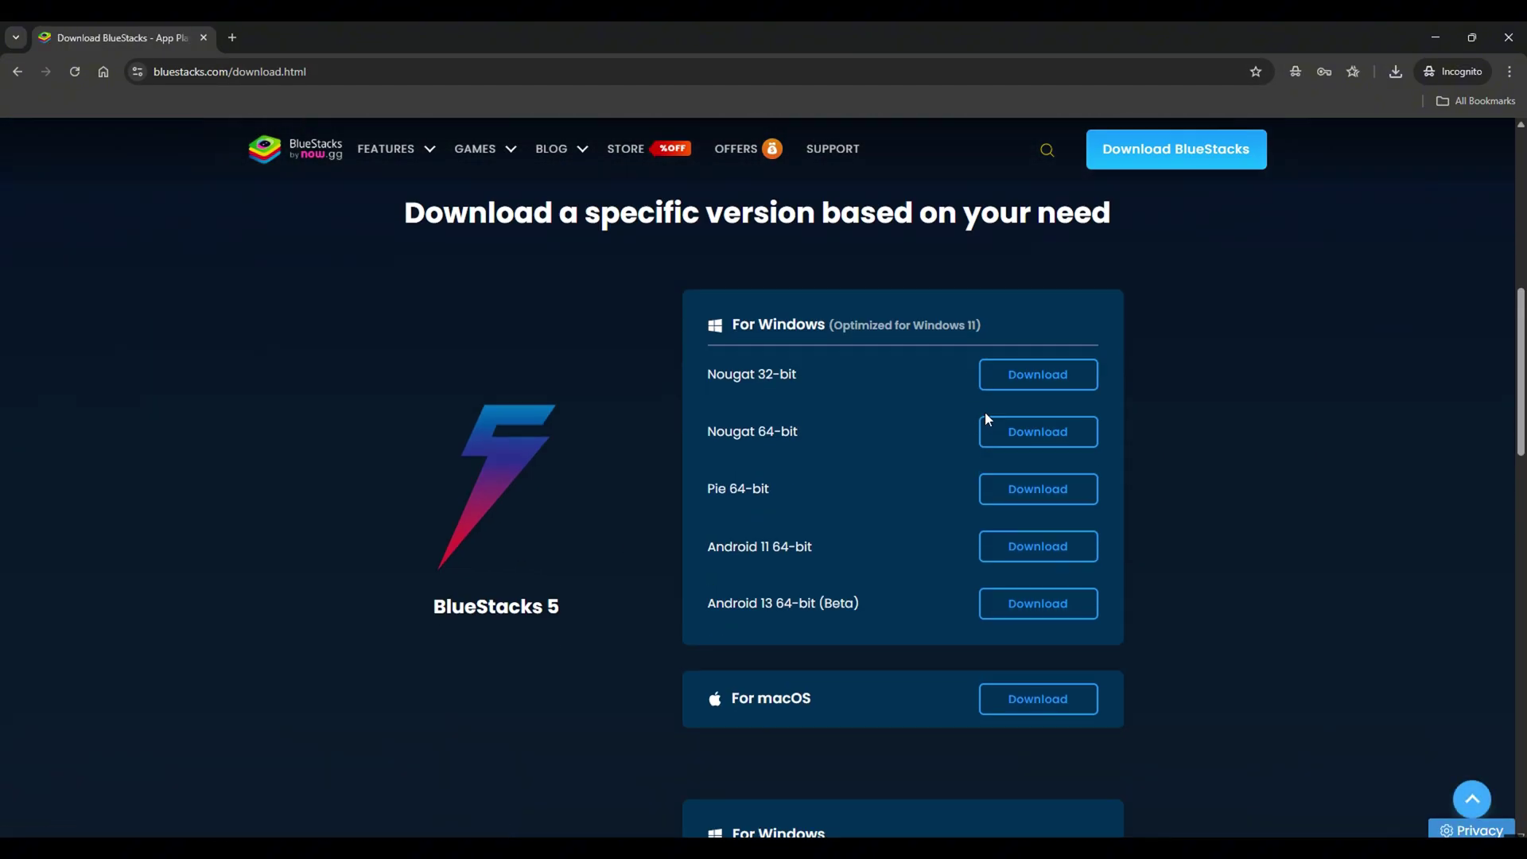
pyautogui.click(1026, 549)
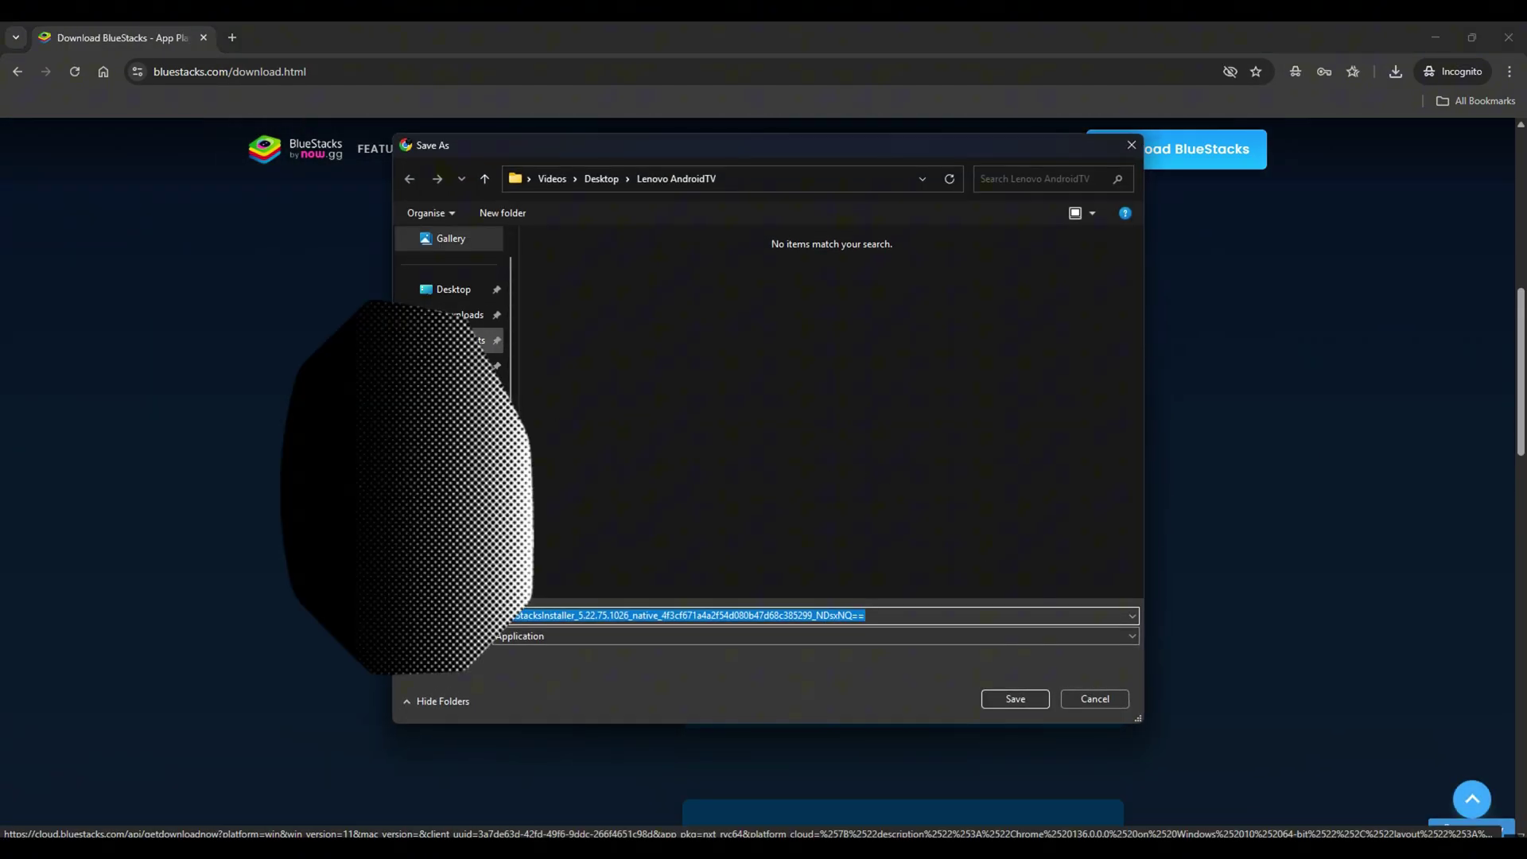
pyautogui.click(454, 340)
pyautogui.doubleClick(636, 283)
pyautogui.click(1014, 698)
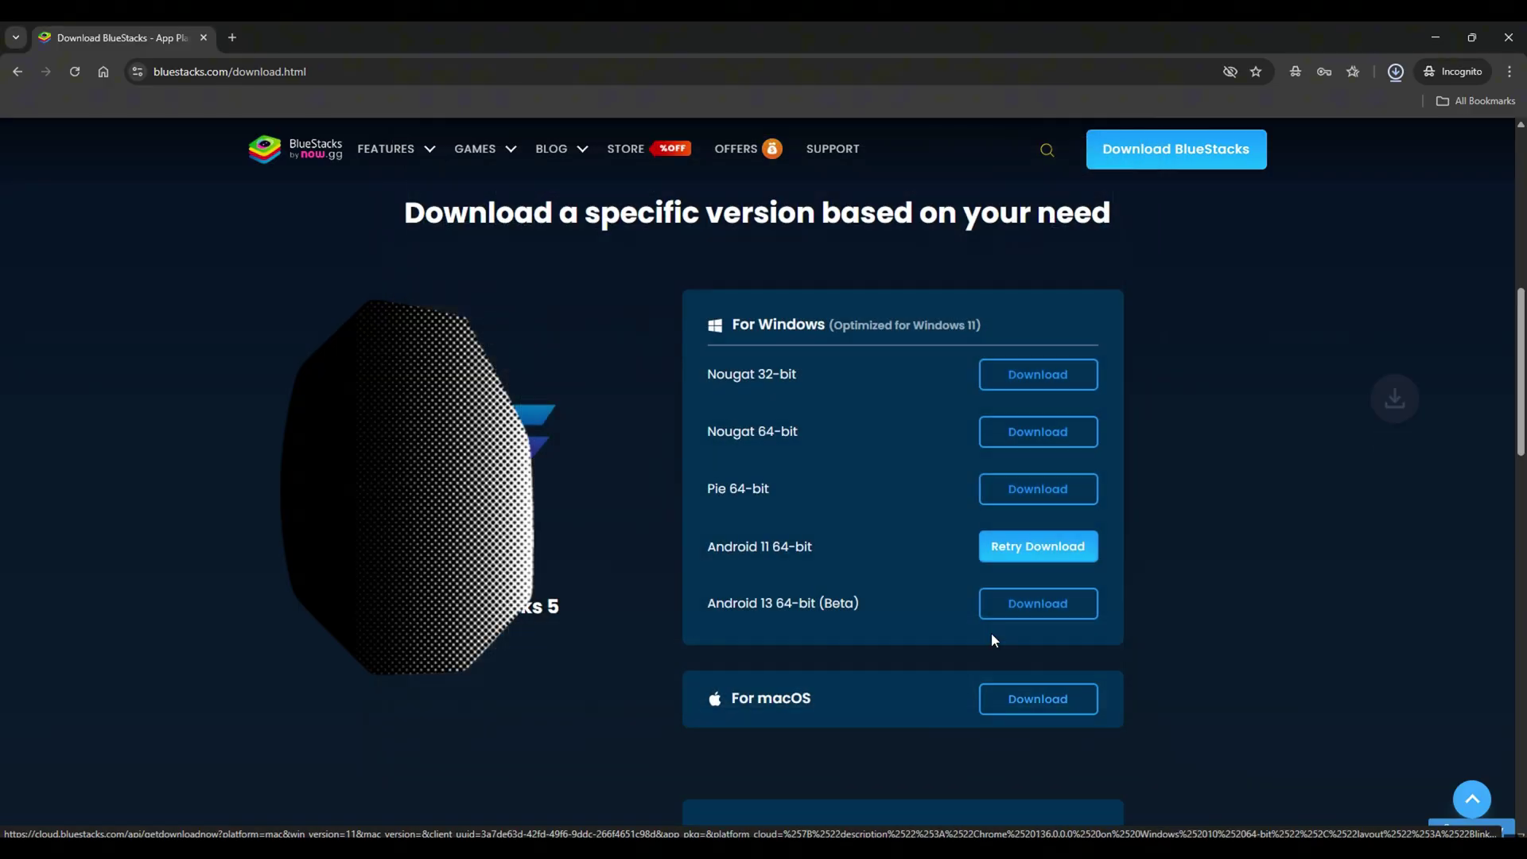
# Open the downloaded BlueStacks installer from its folder in File Explorer
pyautogui.click(1356, 154)
pyautogui.rightClick(252, 160)
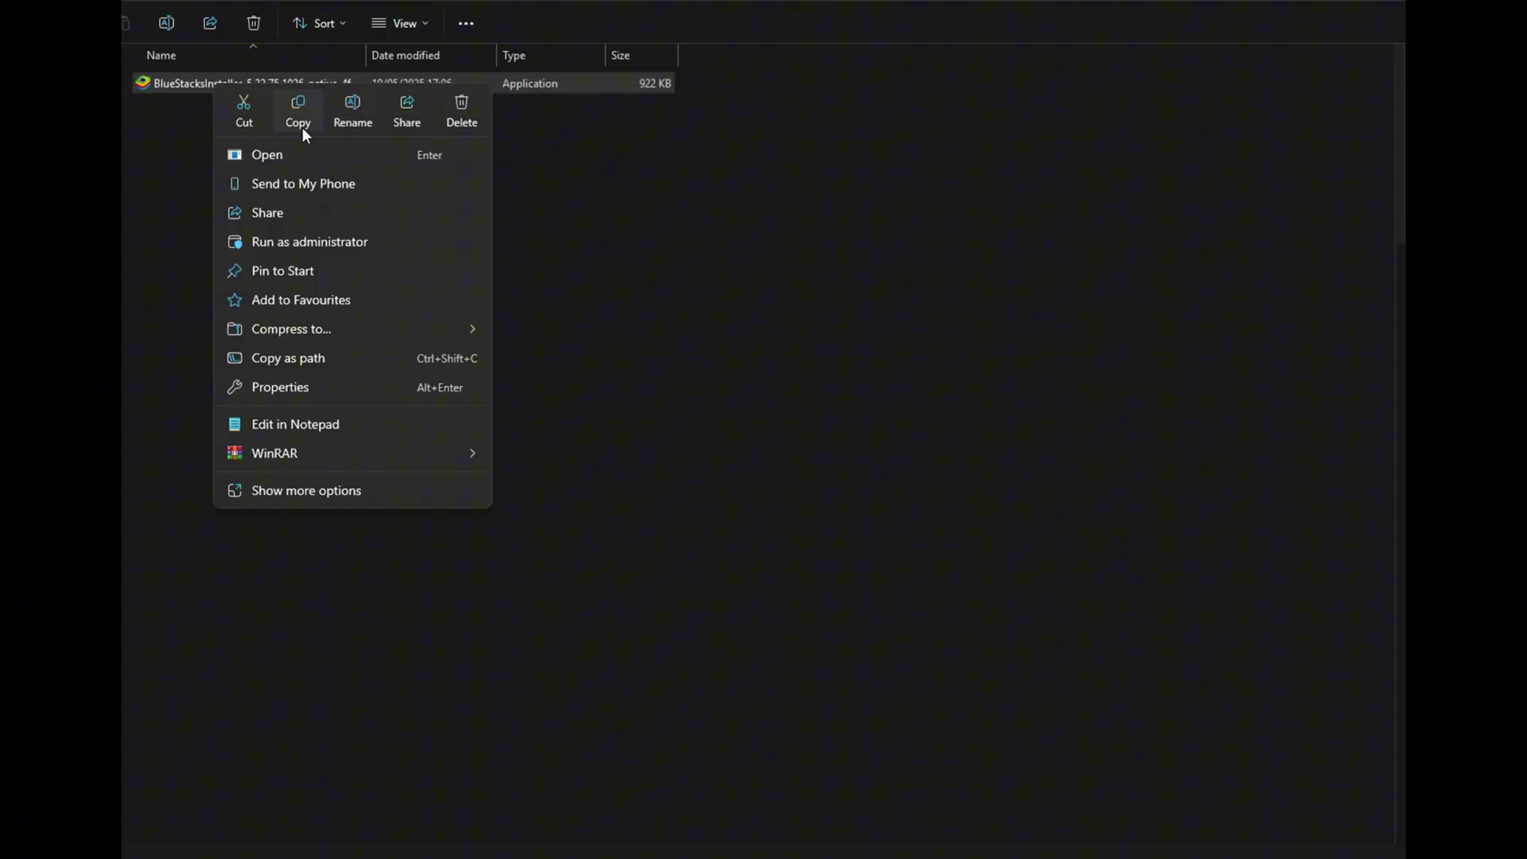
pyautogui.click(299, 220)
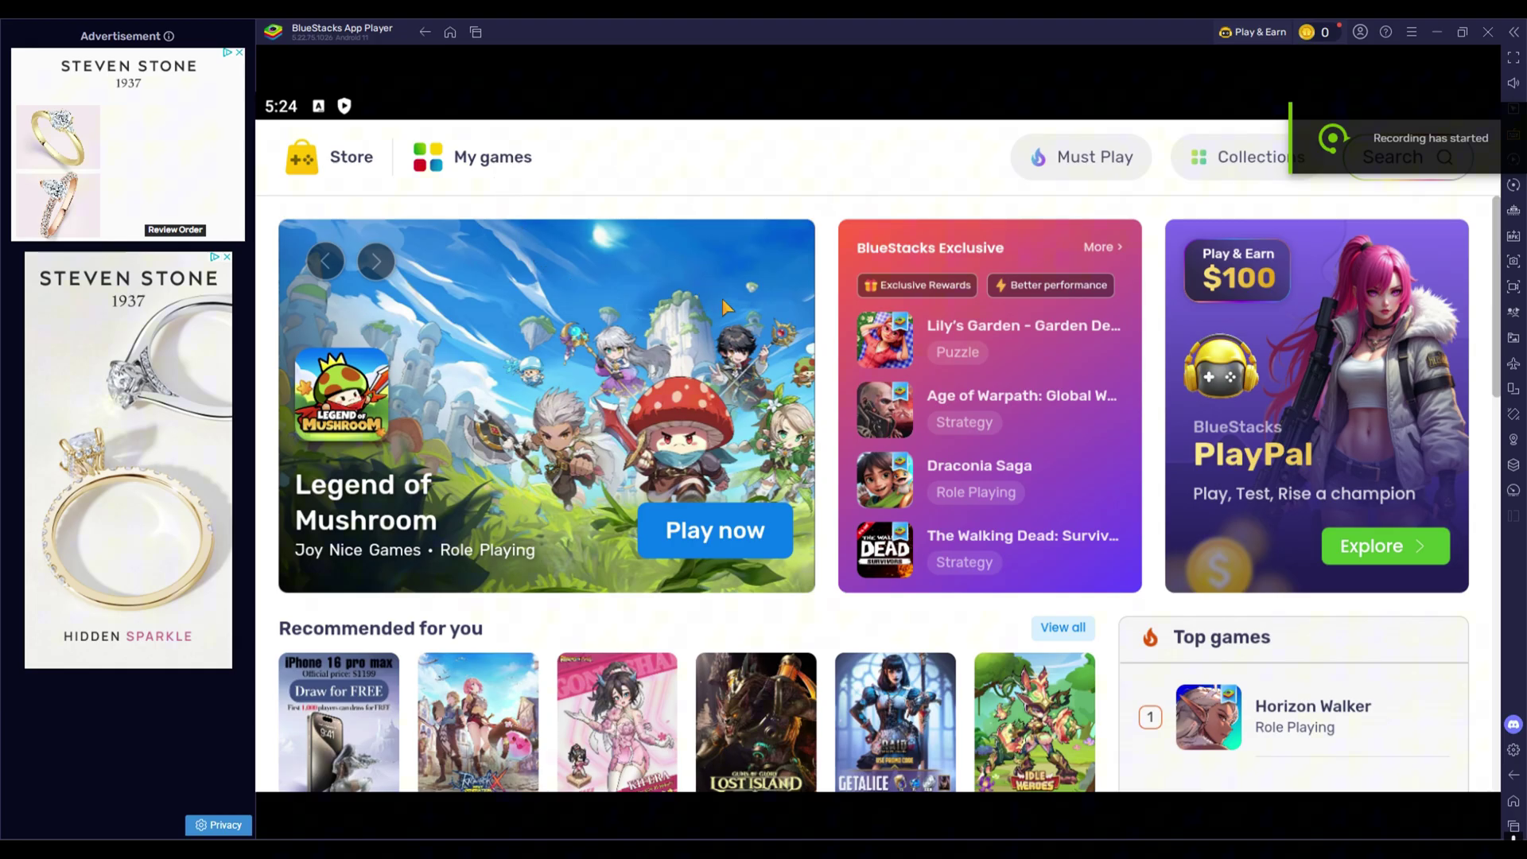
# From the Android home screen, launch Google Play Store in the System apps folder
pyautogui.click(450, 33)
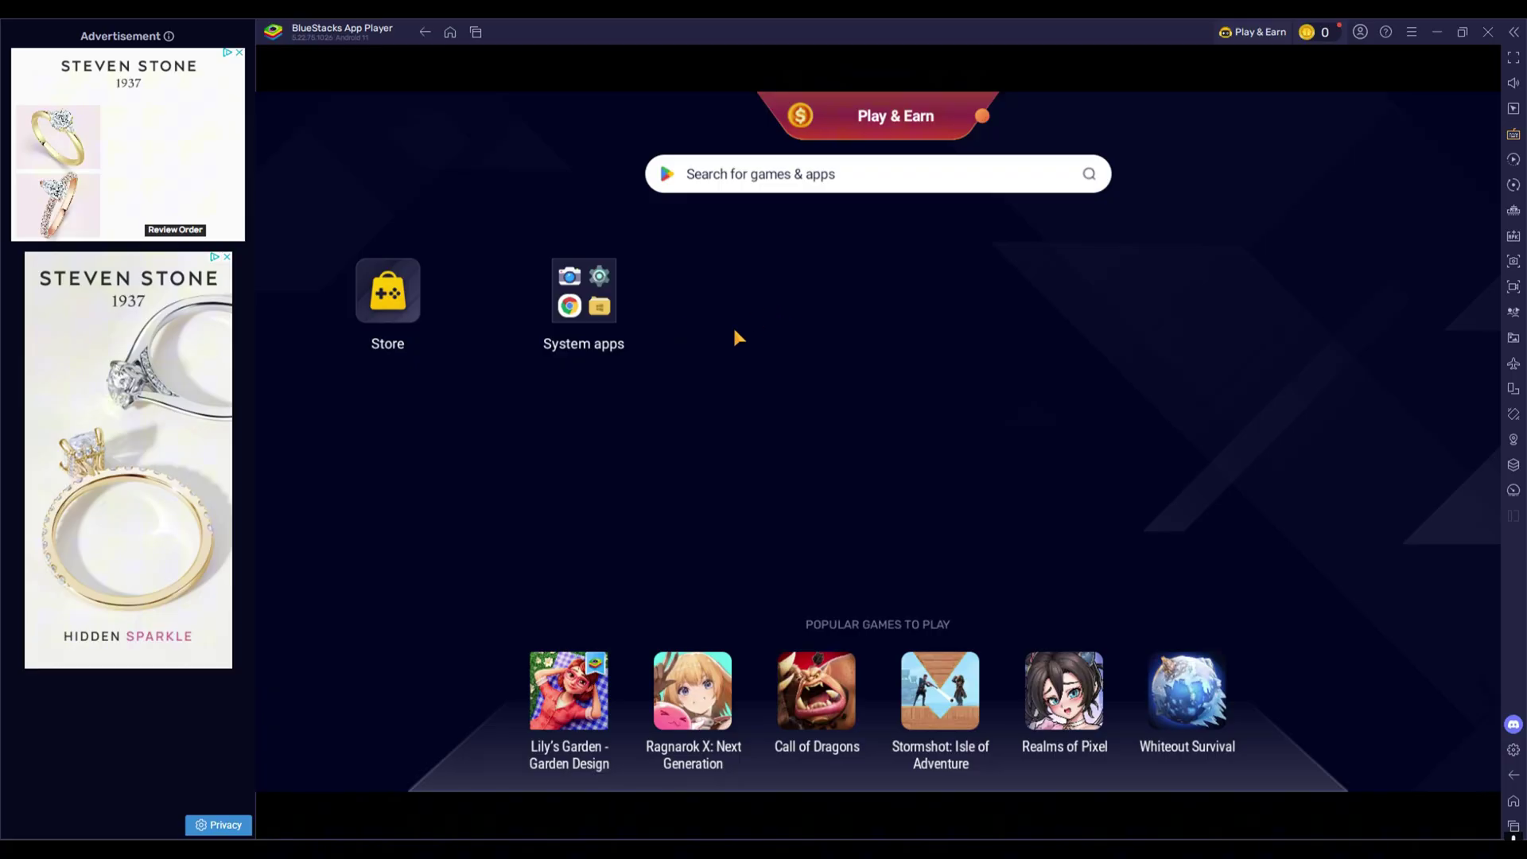
pyautogui.click(596, 307)
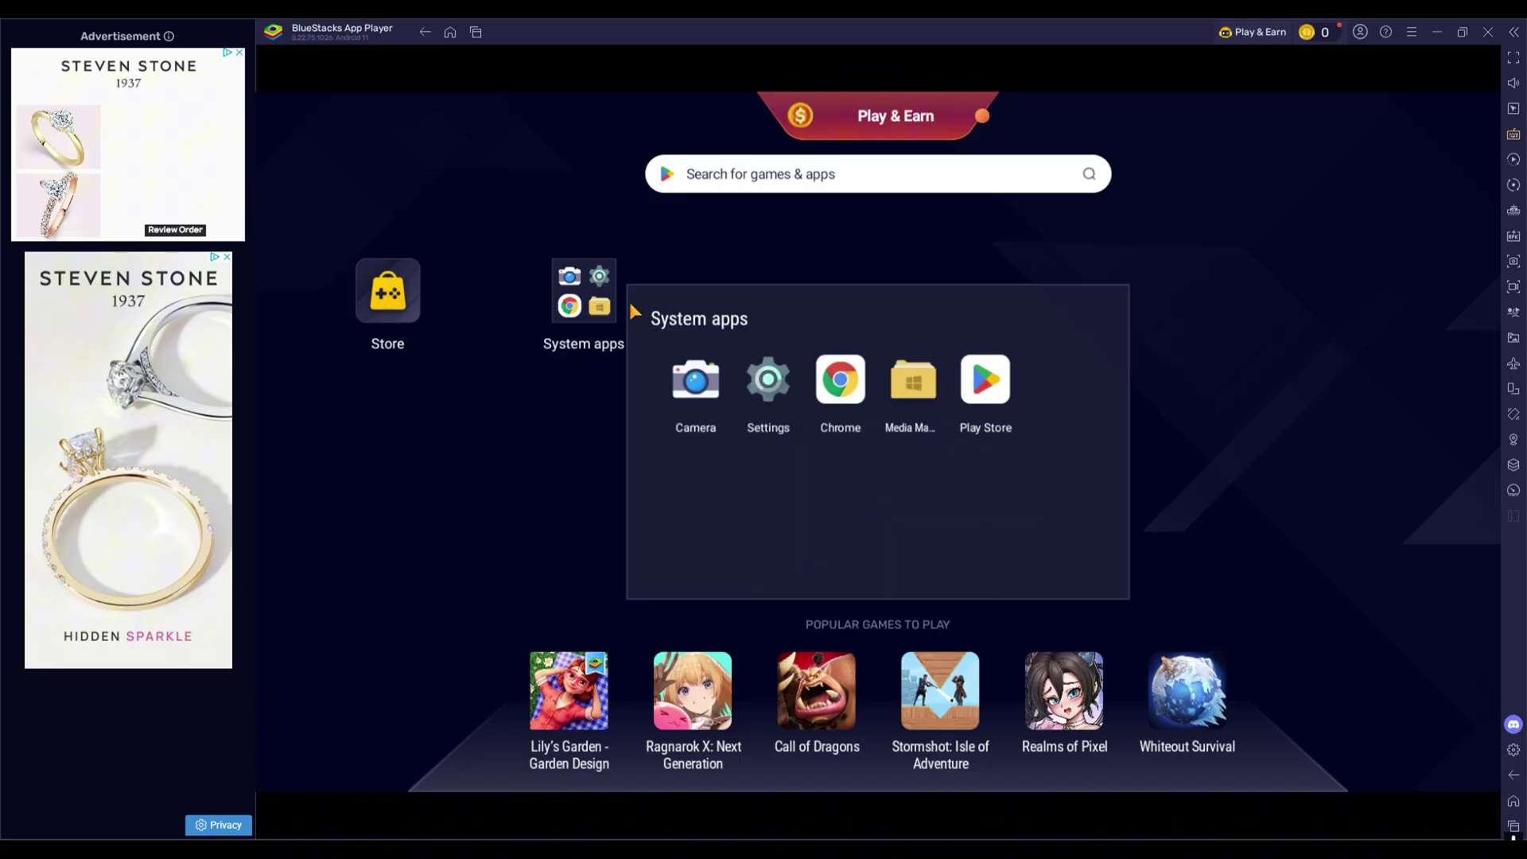
pyautogui.click(996, 394)
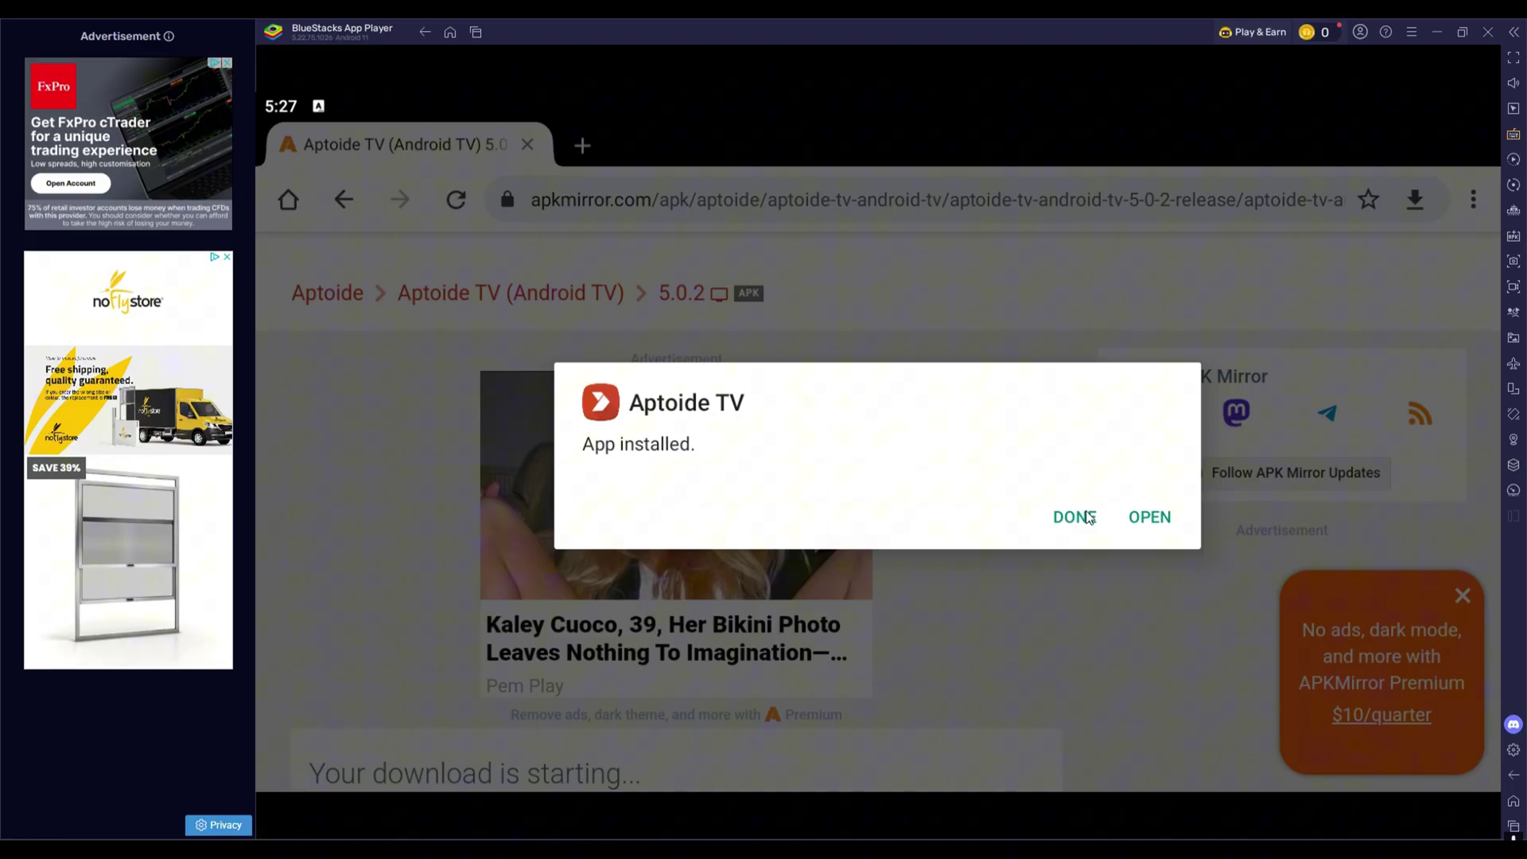
# Launch Aptoide TV, dismiss its tip and update notes, and grant storage permission
pyautogui.click(1149, 519)
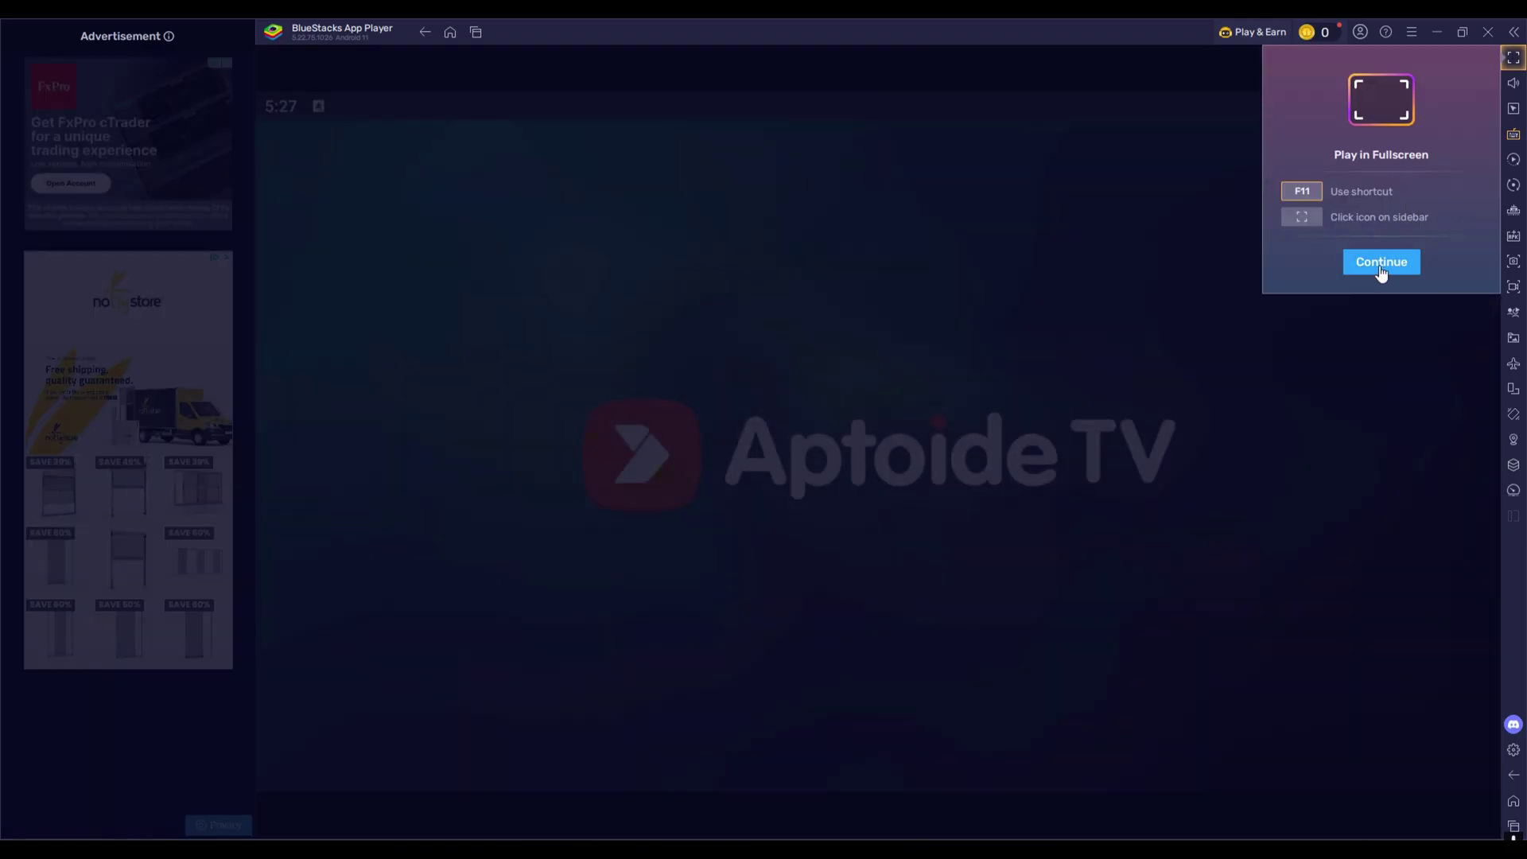
pyautogui.click(1381, 264)
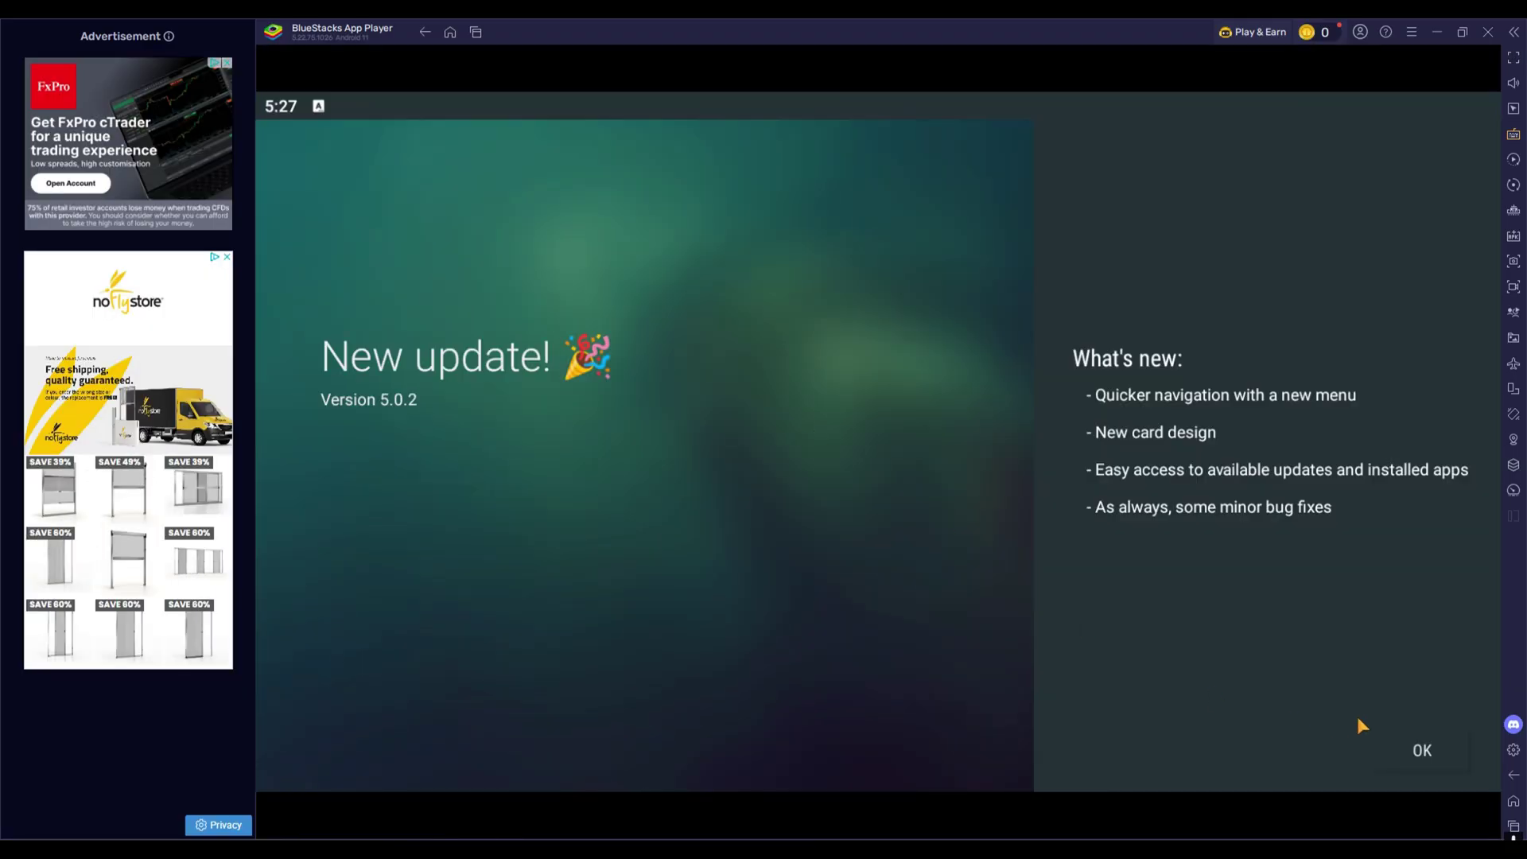
pyautogui.click(1409, 743)
pyautogui.click(809, 509)
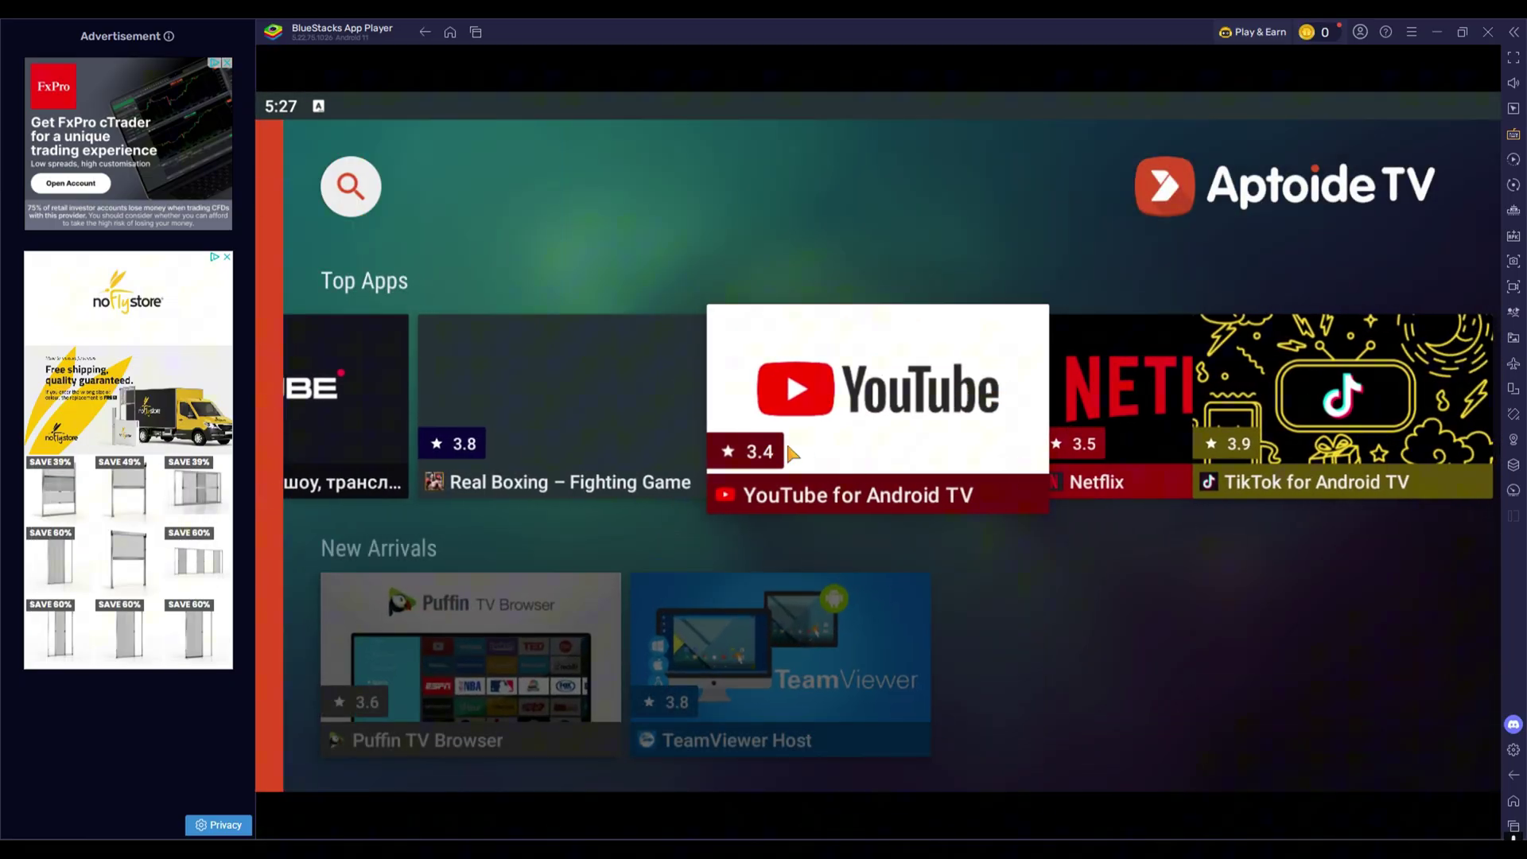
# Install YouTube for Android TV, allowing Aptoide TV to install apps from this source
pyautogui.click(799, 452)
pyautogui.click(720, 461)
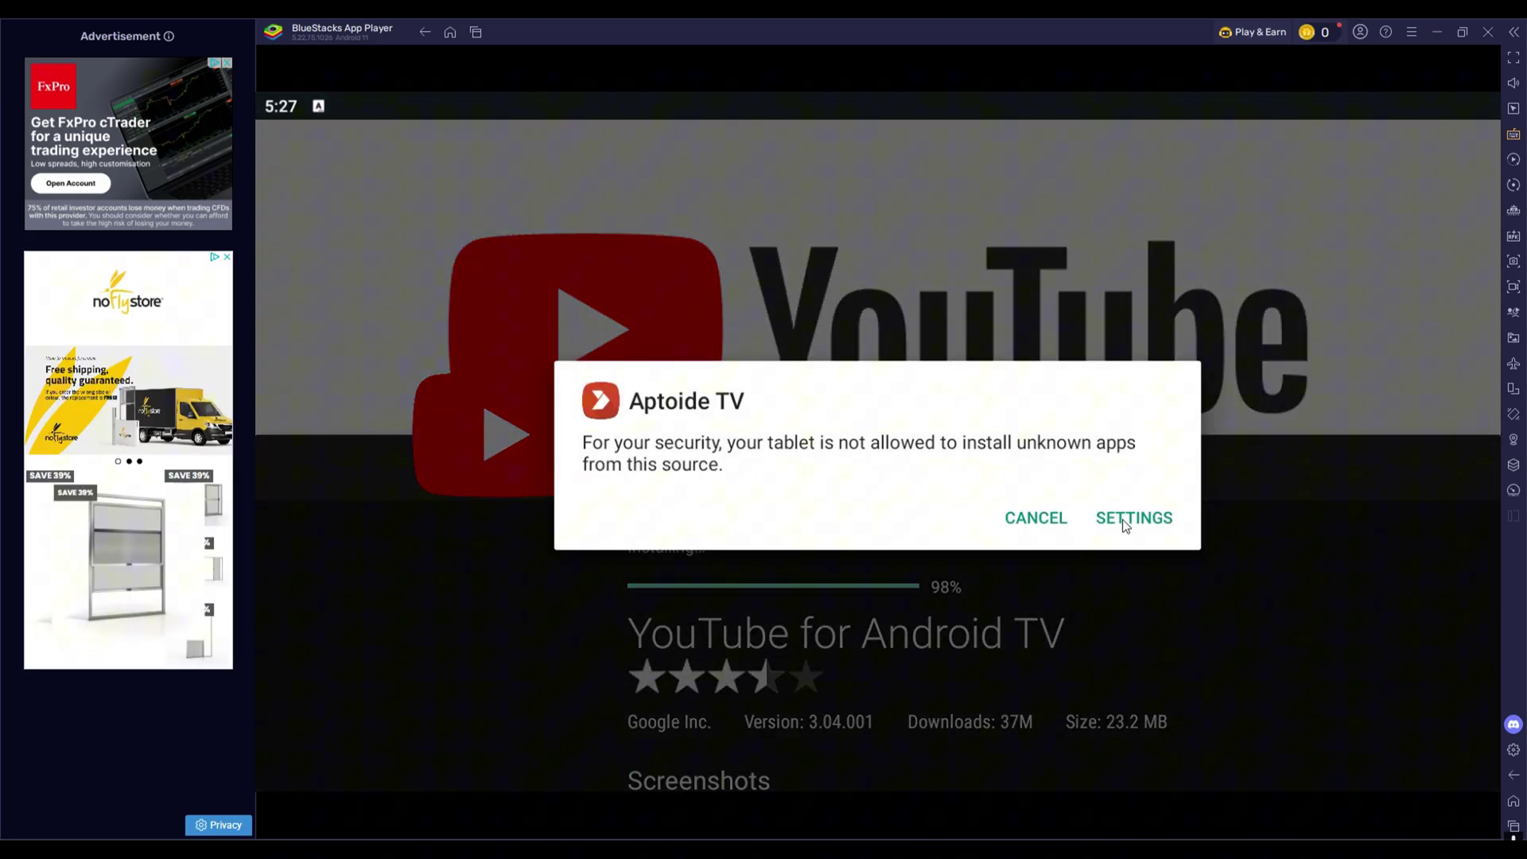
pyautogui.click(1124, 518)
pyautogui.click(1437, 395)
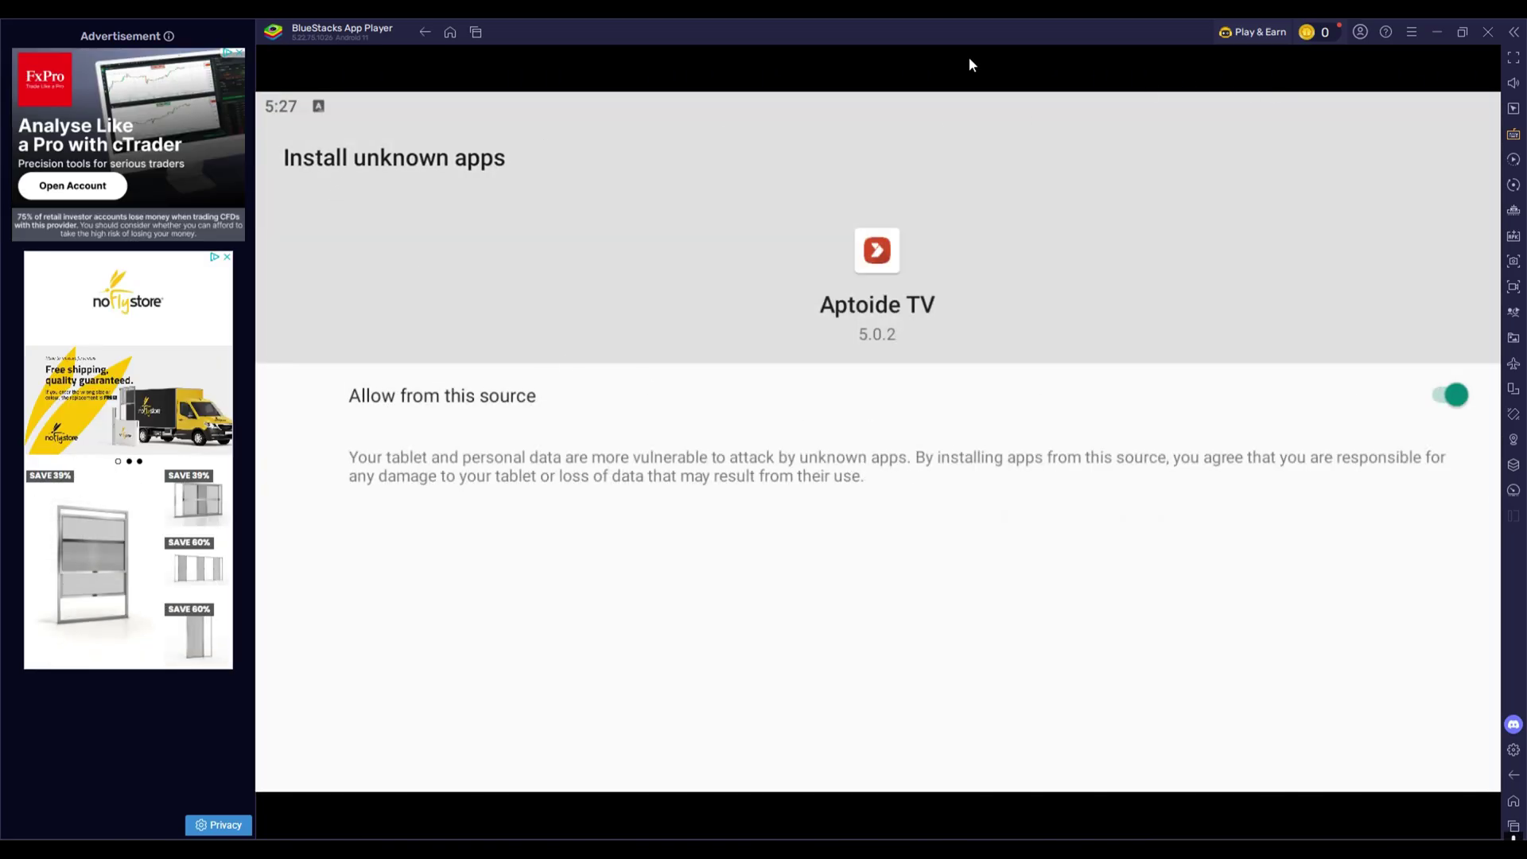
pyautogui.click(425, 34)
pyautogui.click(1137, 517)
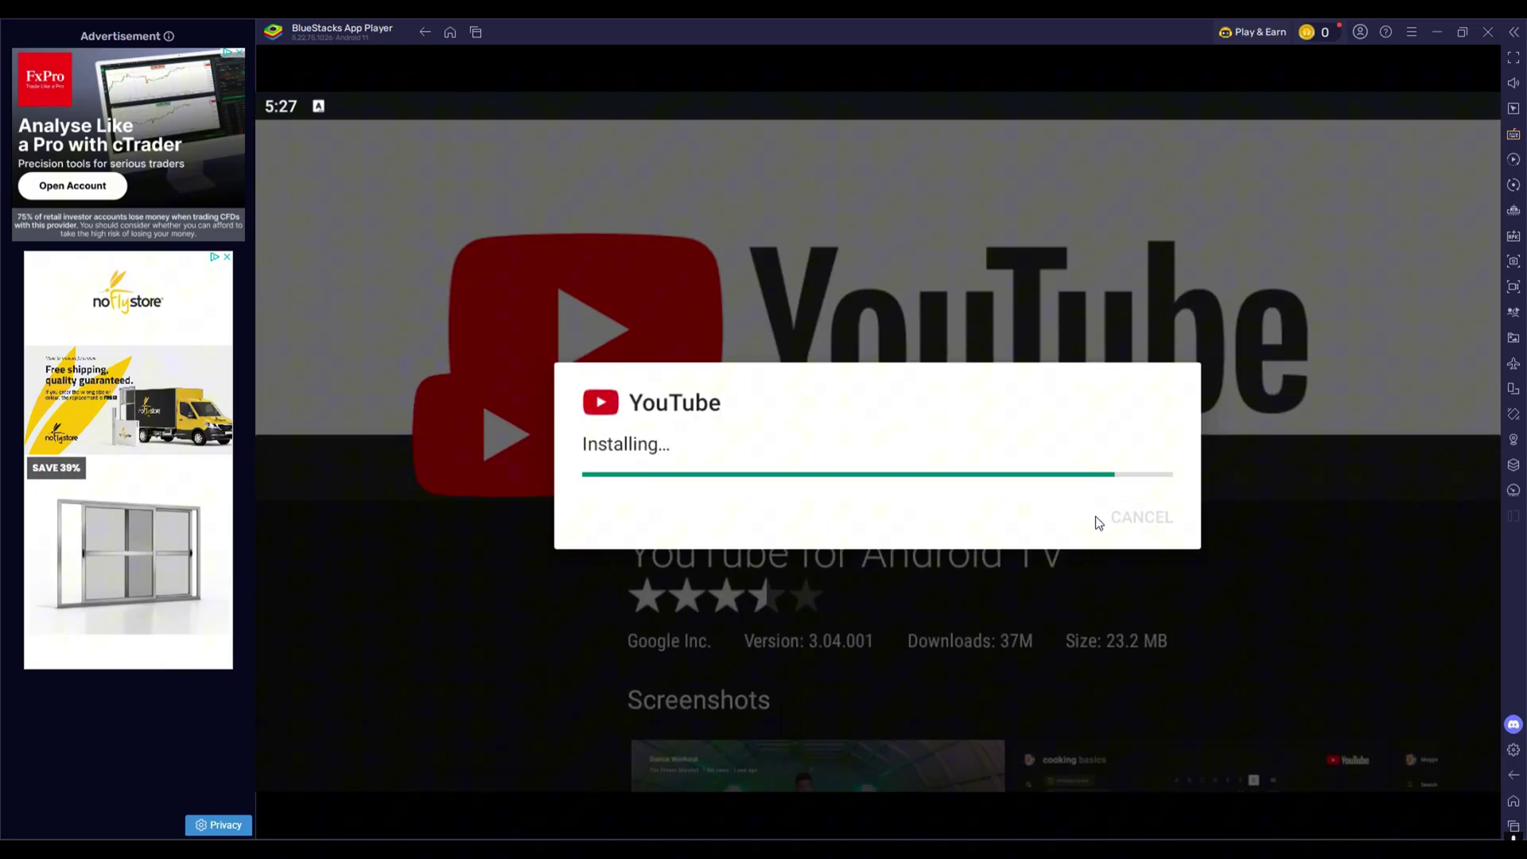
pyautogui.click(1155, 509)
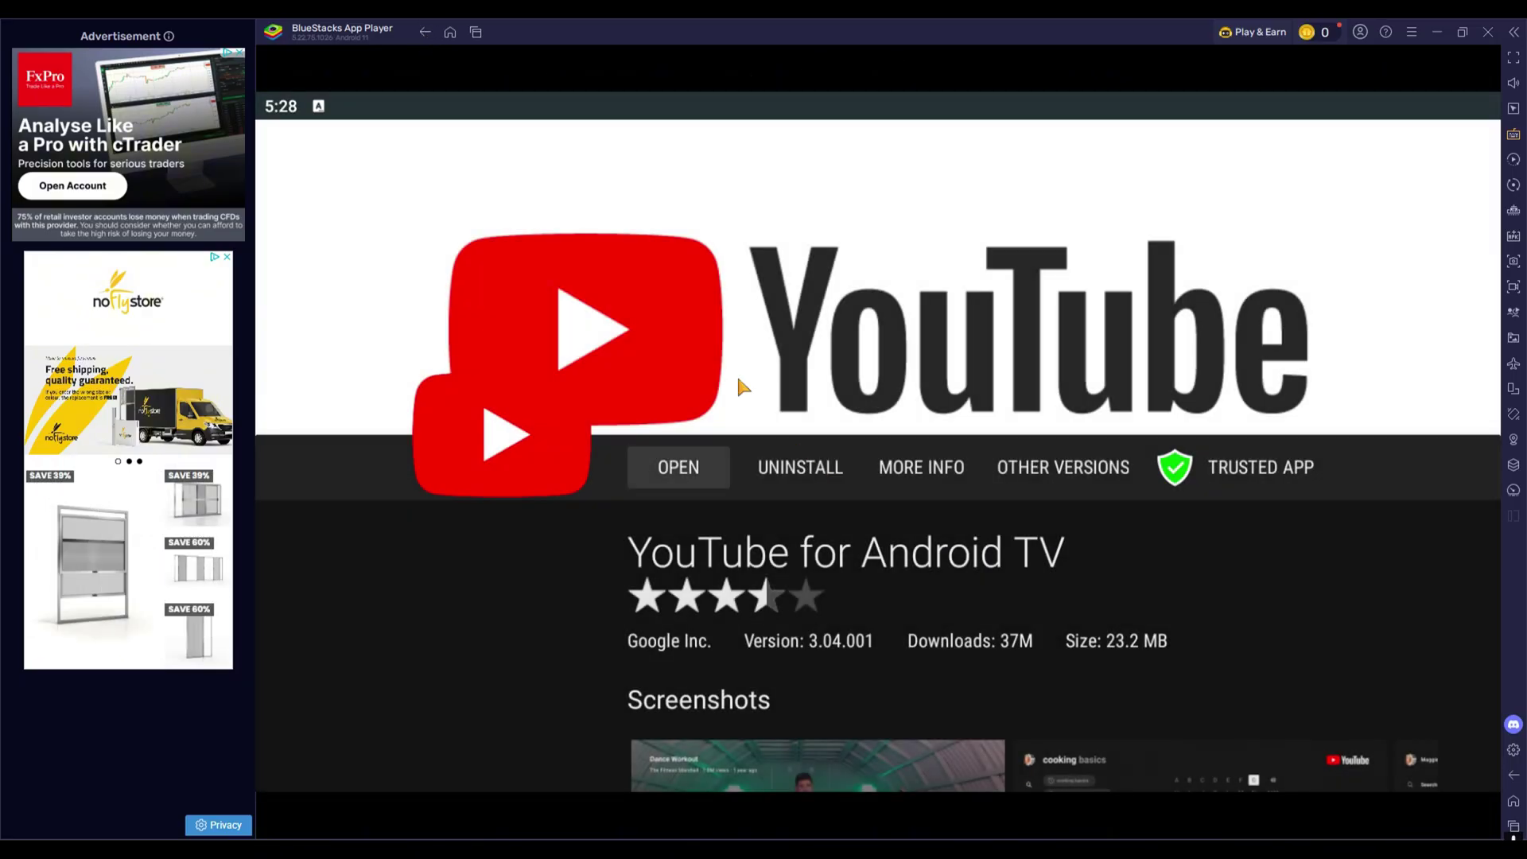
# Open Aptoide TV from System apps and search for 'projectivy launcher', declining microphone access
pyautogui.click(447, 32)
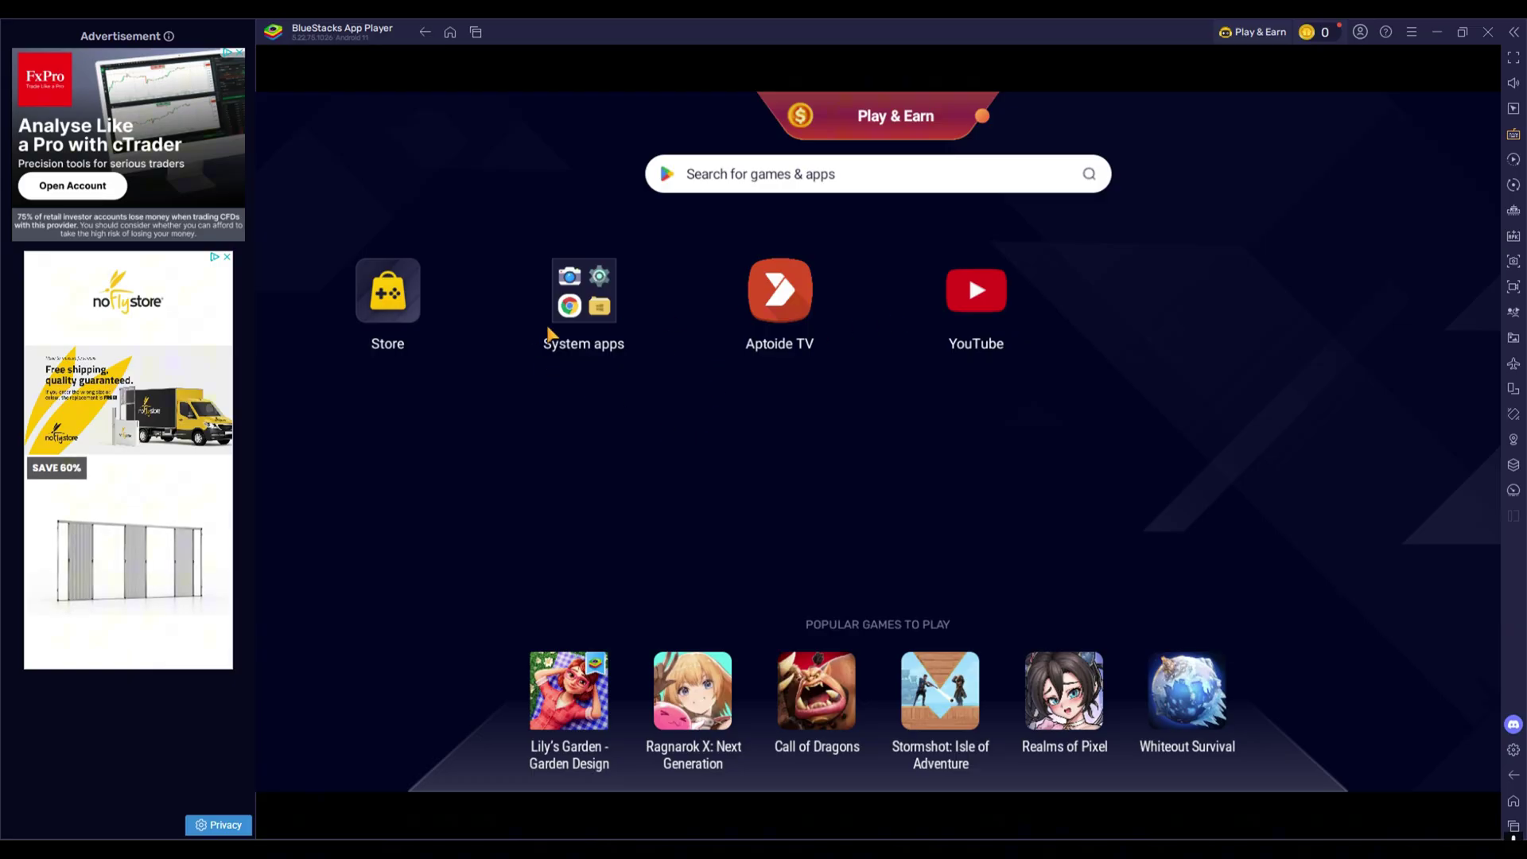
pyautogui.click(535, 333)
pyautogui.click(780, 290)
pyautogui.click(597, 207)
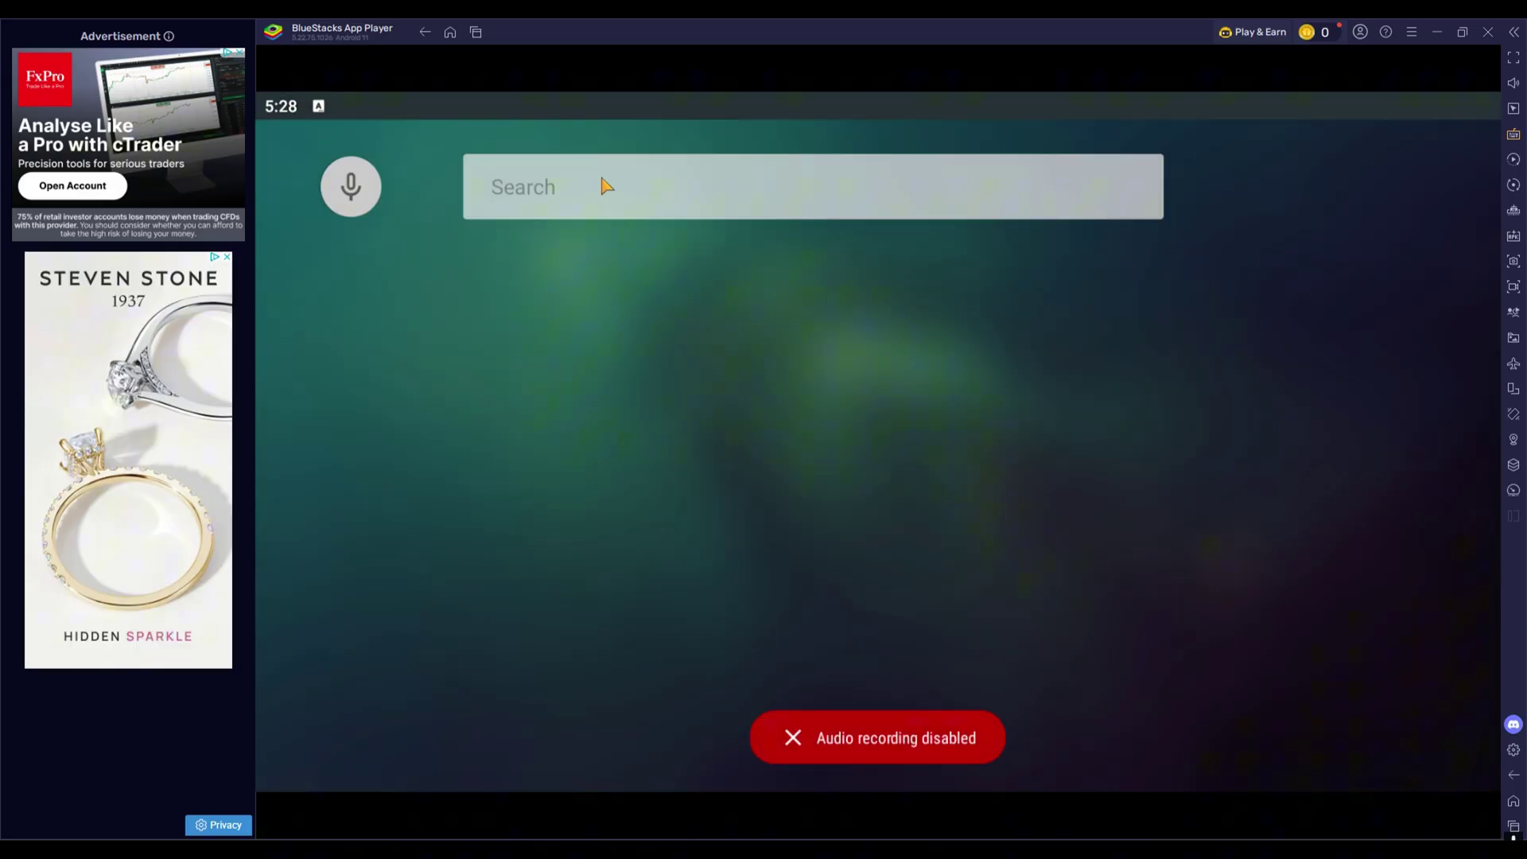
pyautogui.write('projectivy launcher')
pyautogui.press('Return')
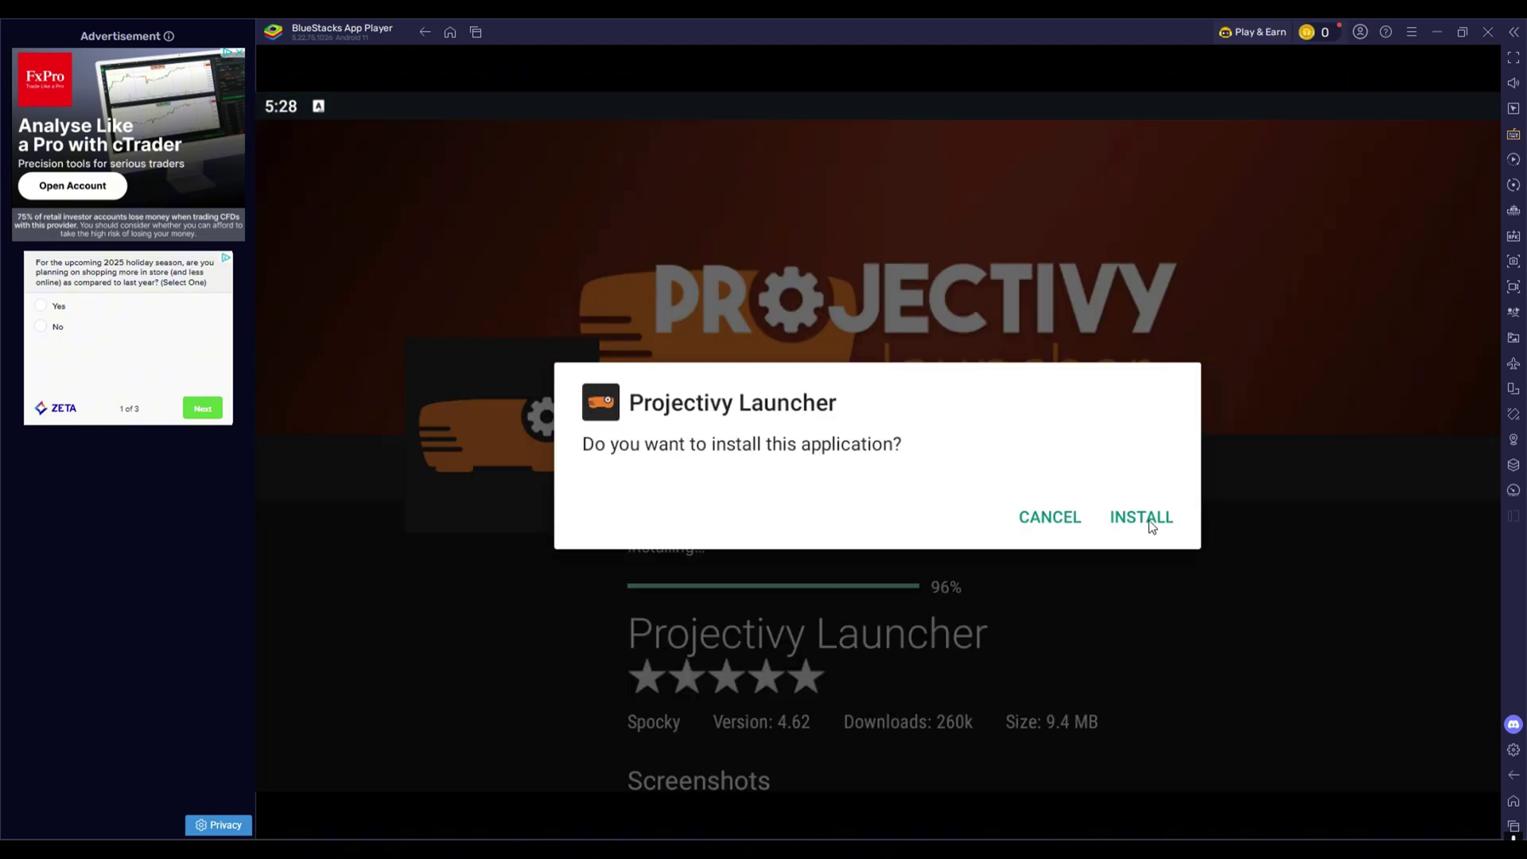
# Install Projectivy Launcher and turn on its notification access
pyautogui.click(1148, 521)
pyautogui.click(1148, 518)
pyautogui.click(859, 695)
pyautogui.click(1100, 593)
pyautogui.click(1196, 395)
pyautogui.click(1090, 566)
# Make Projectivy Launcher the default home app and finish its setup intro
pyautogui.click(450, 35)
pyautogui.click(801, 750)
pyautogui.click(838, 695)
pyautogui.click(906, 697)
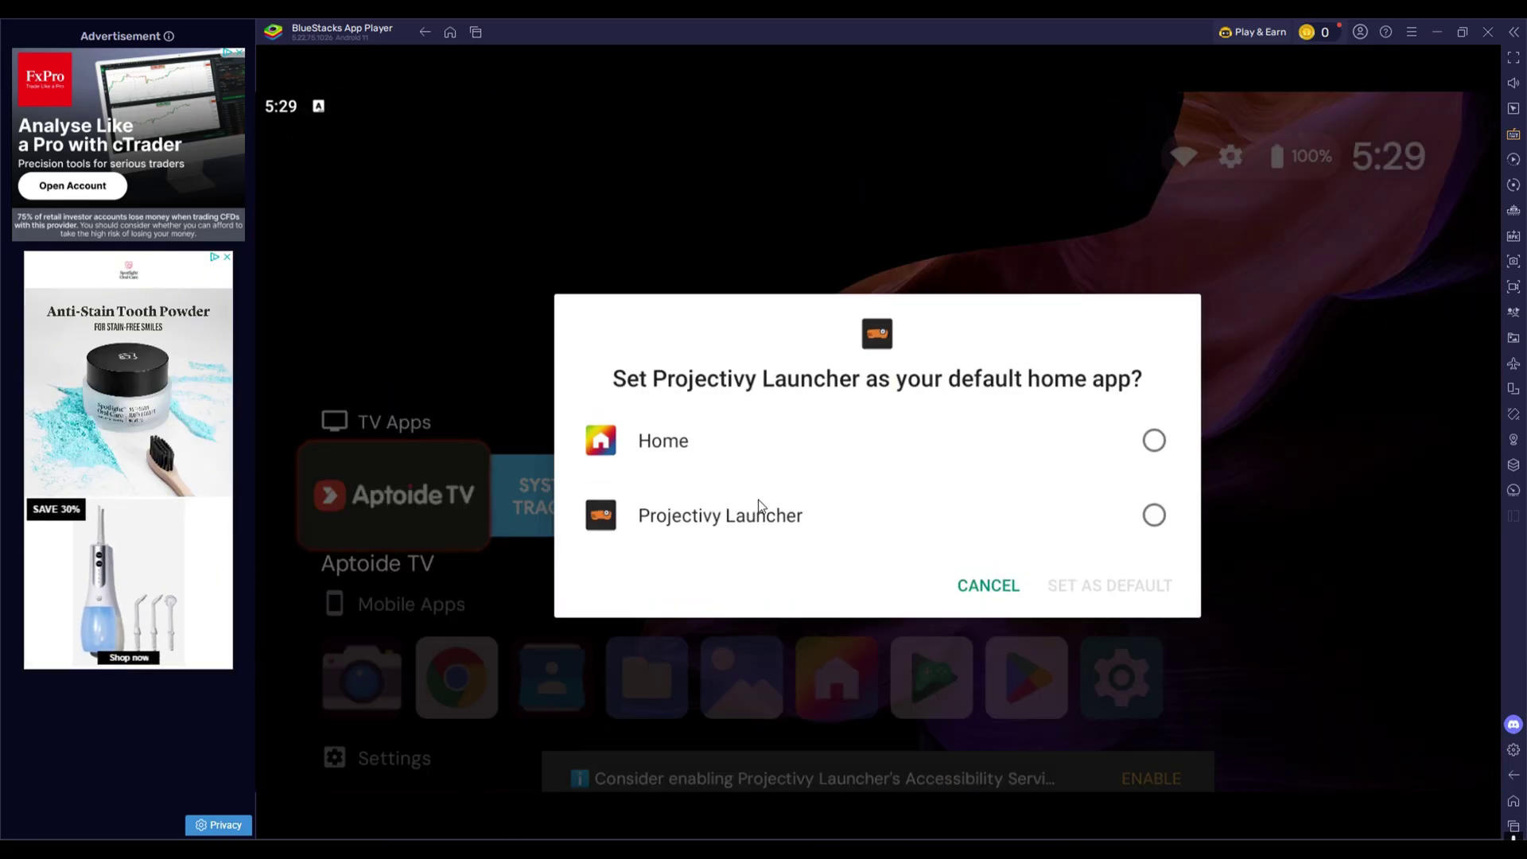
pyautogui.click(758, 509)
pyautogui.click(1109, 585)
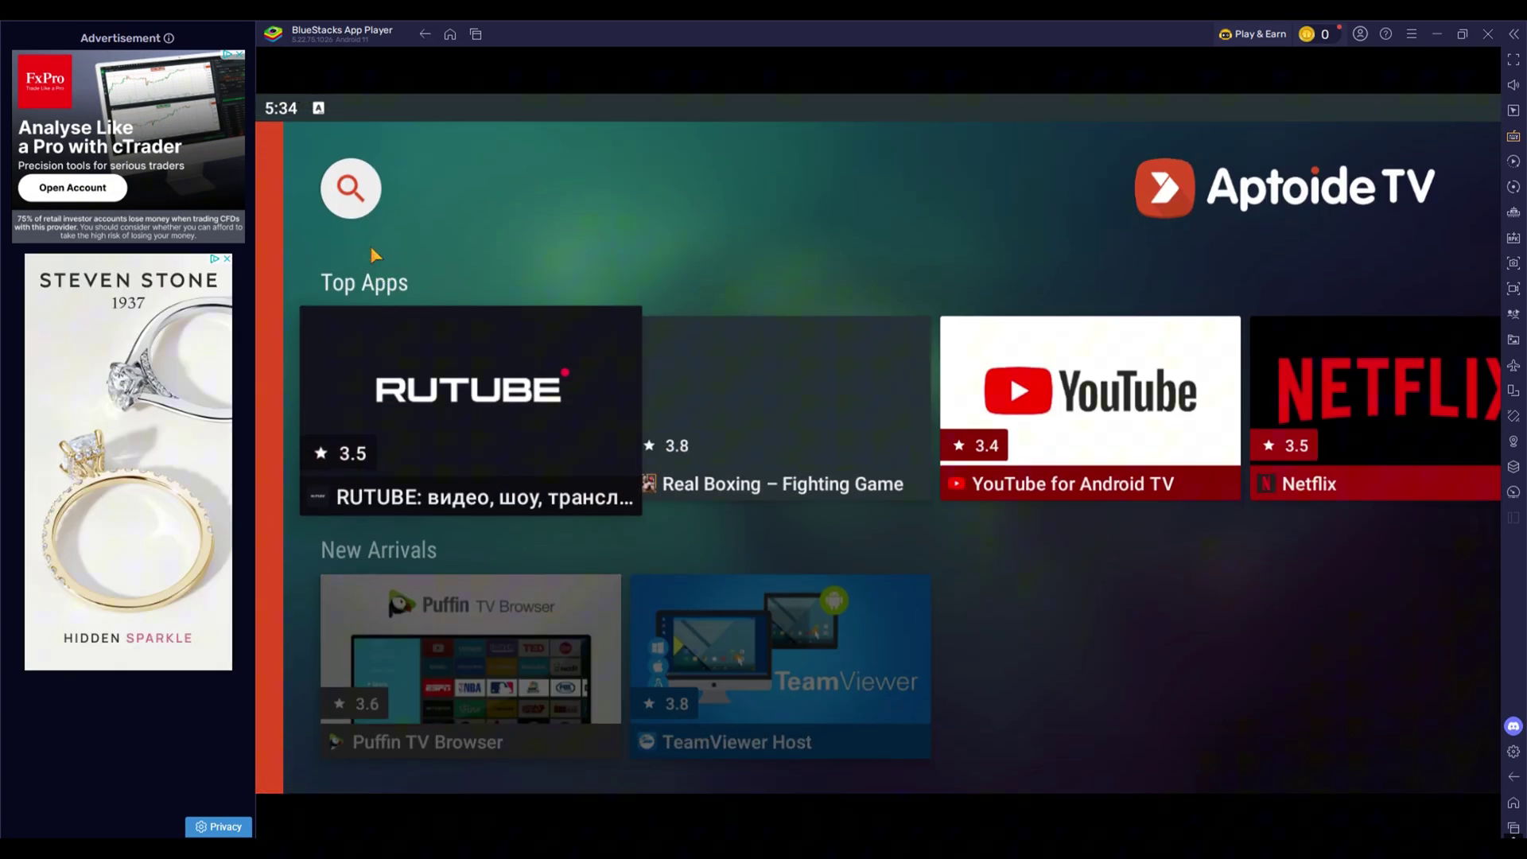
# Search Aptoide TV for 'jellyfin' without microphone access and install the Jellyfin app
pyautogui.click(350, 188)
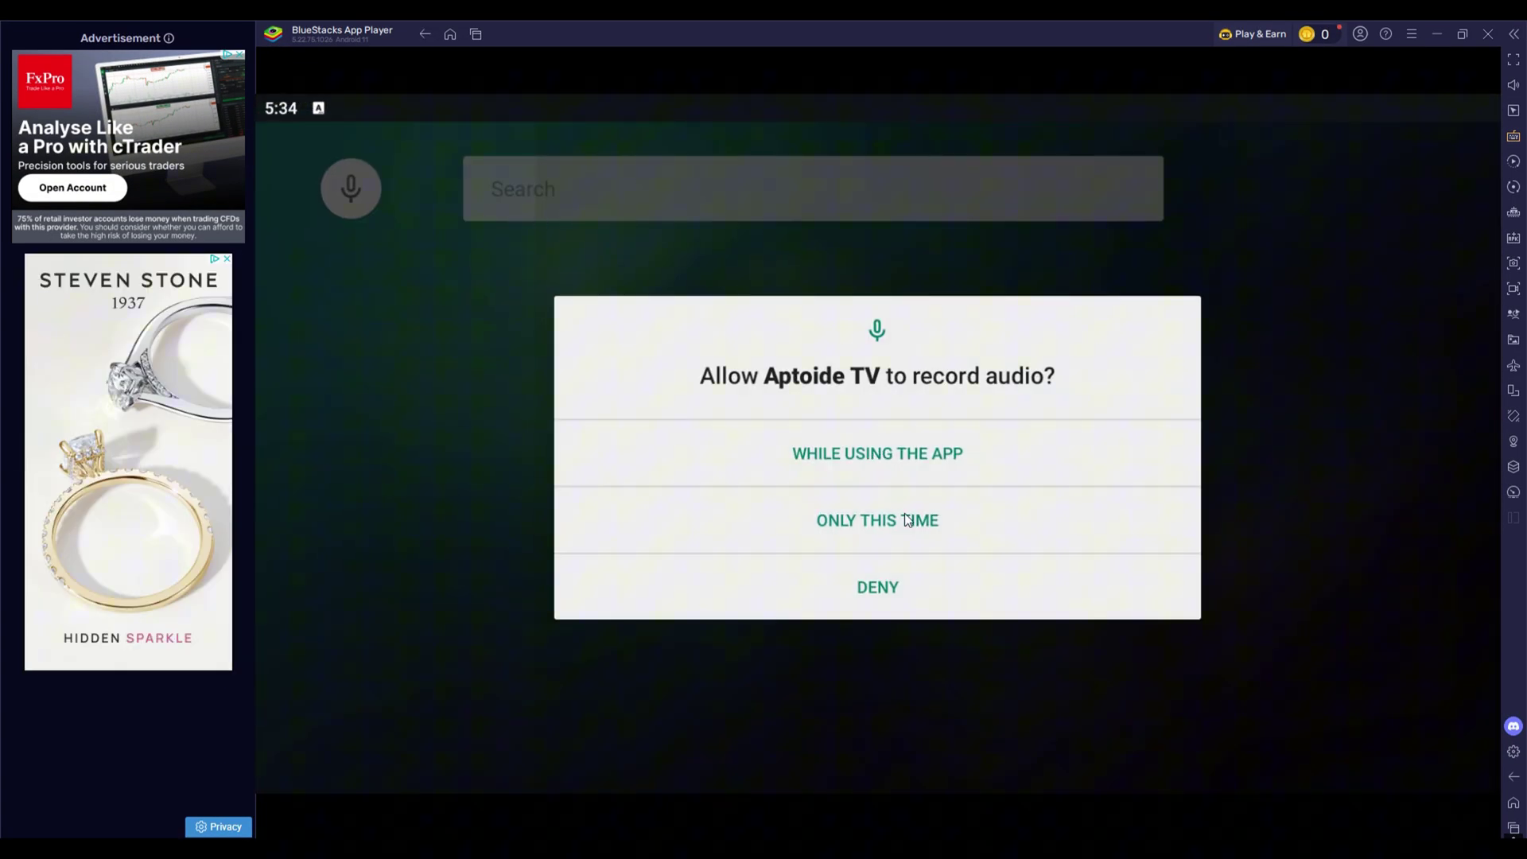
pyautogui.click(893, 589)
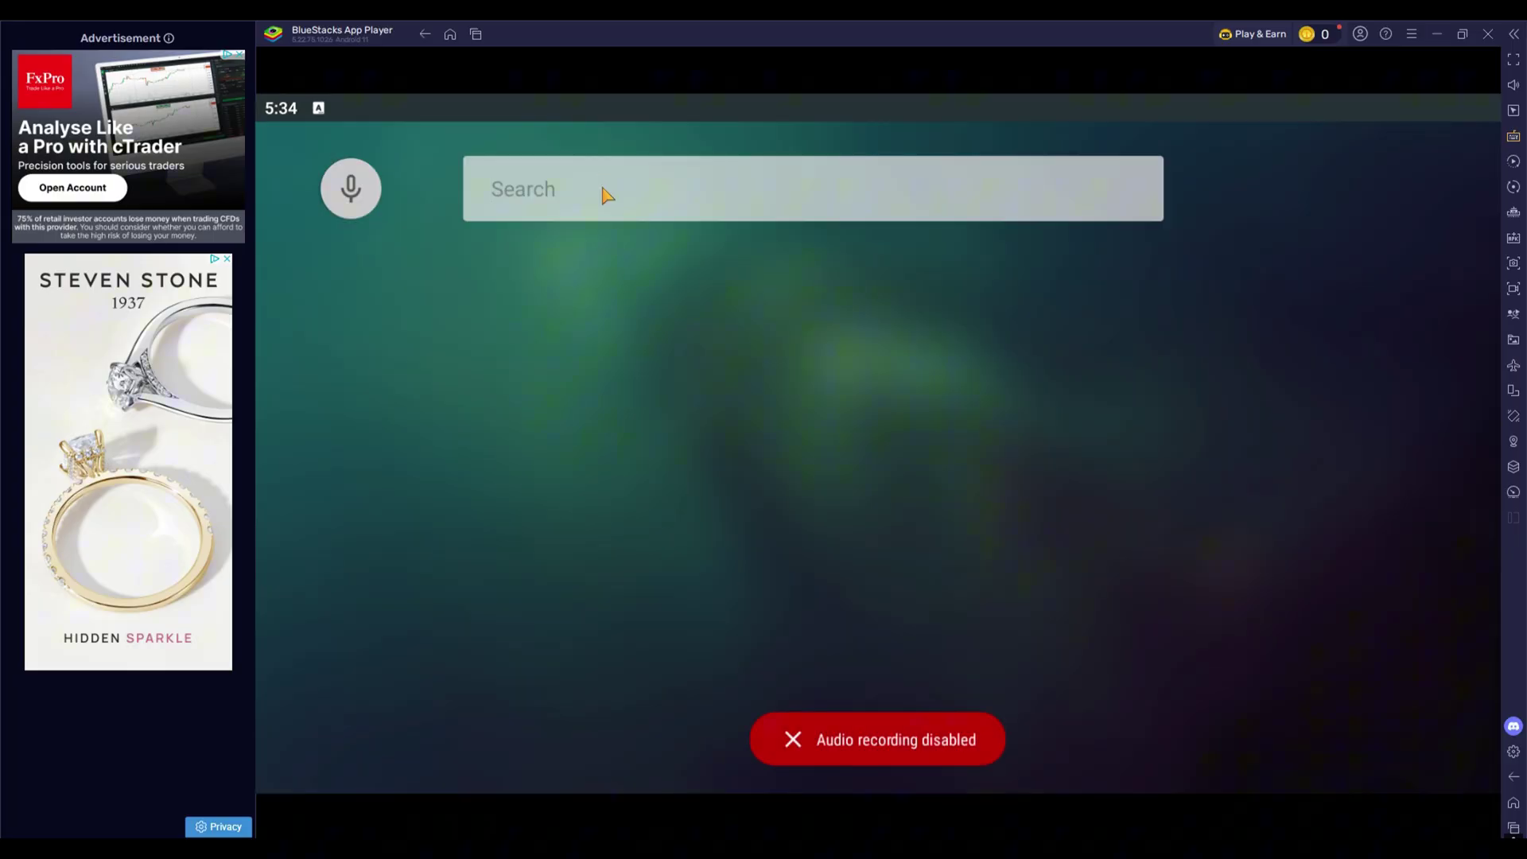
pyautogui.write('jellyfin')
pyautogui.press('Return')
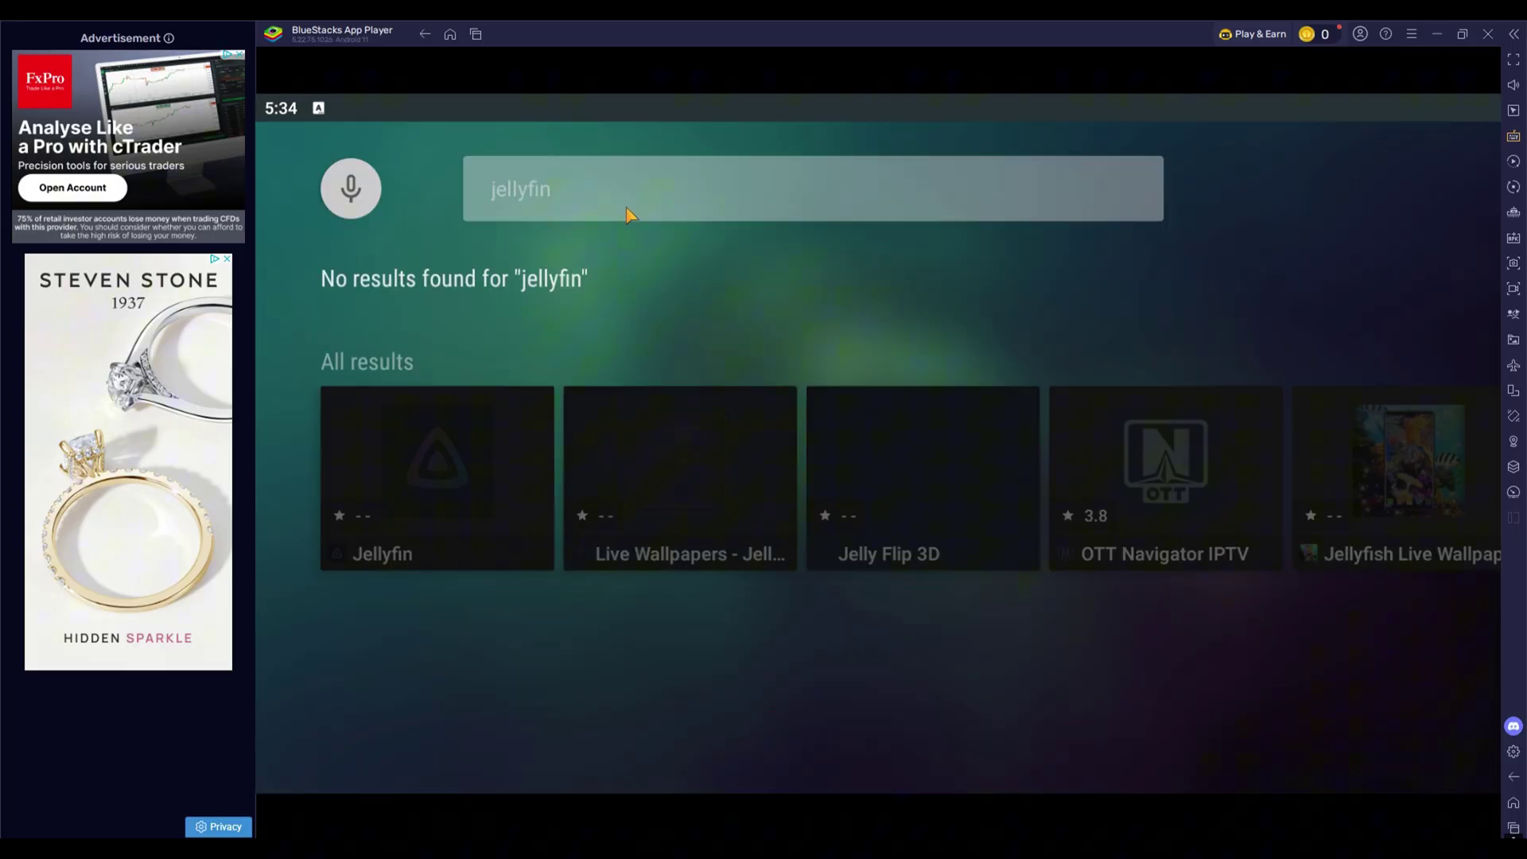
pyautogui.click(529, 444)
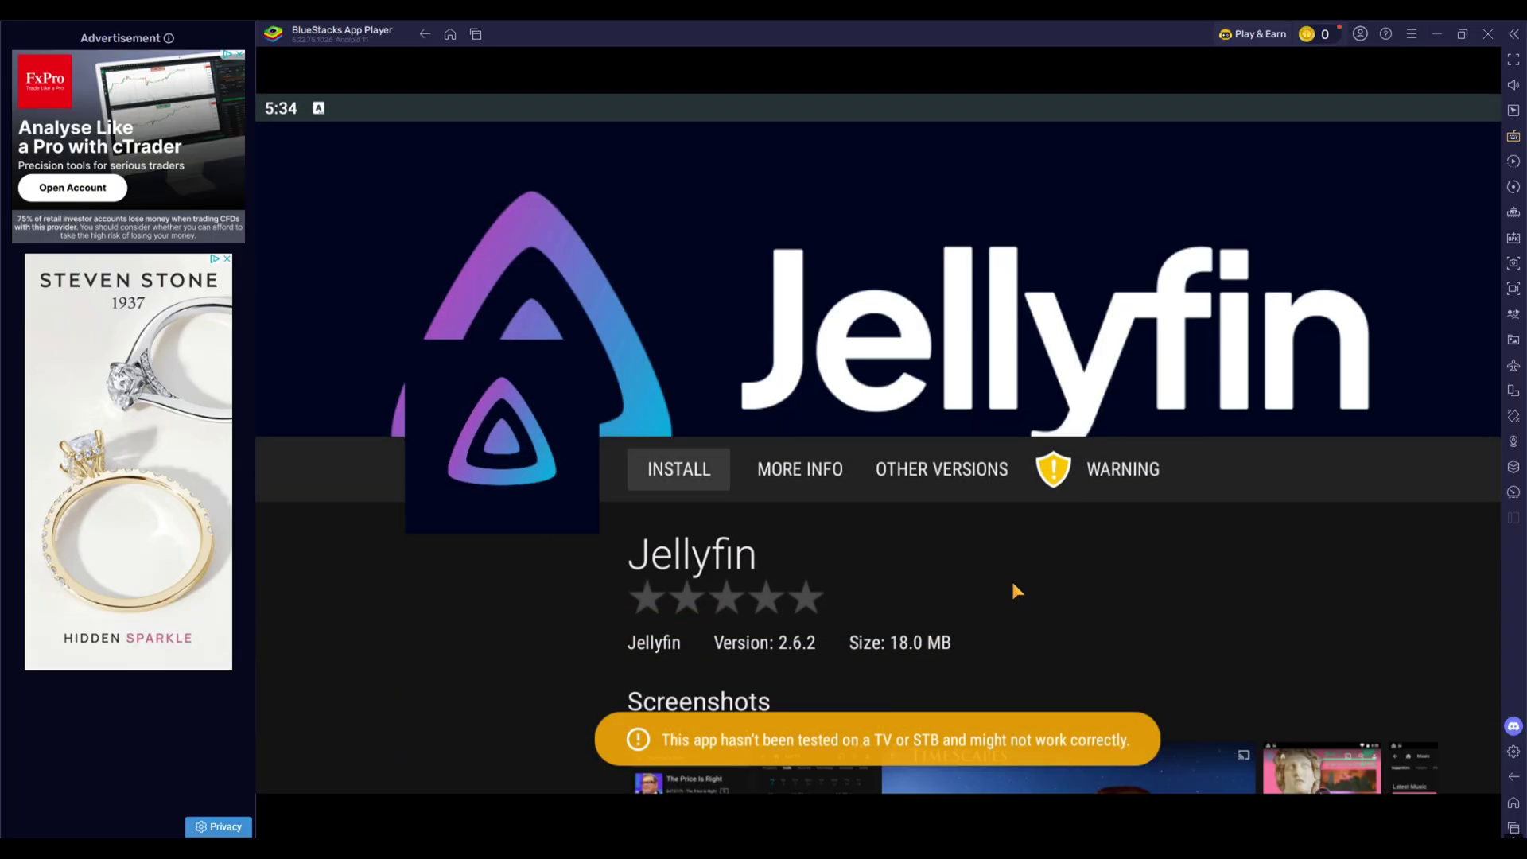
pyautogui.press('Return')
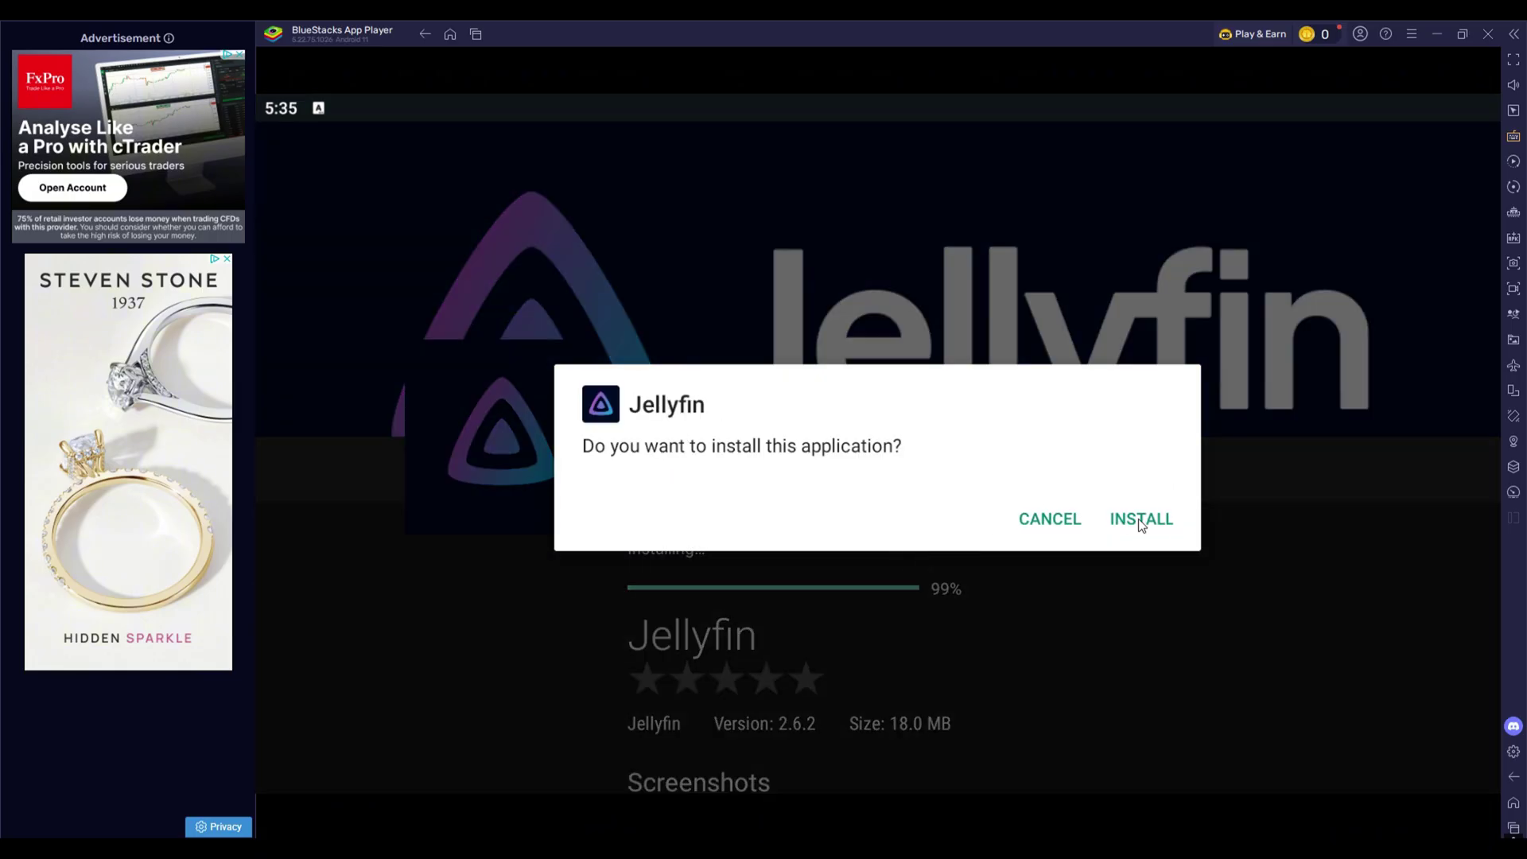
pyautogui.click(1143, 518)
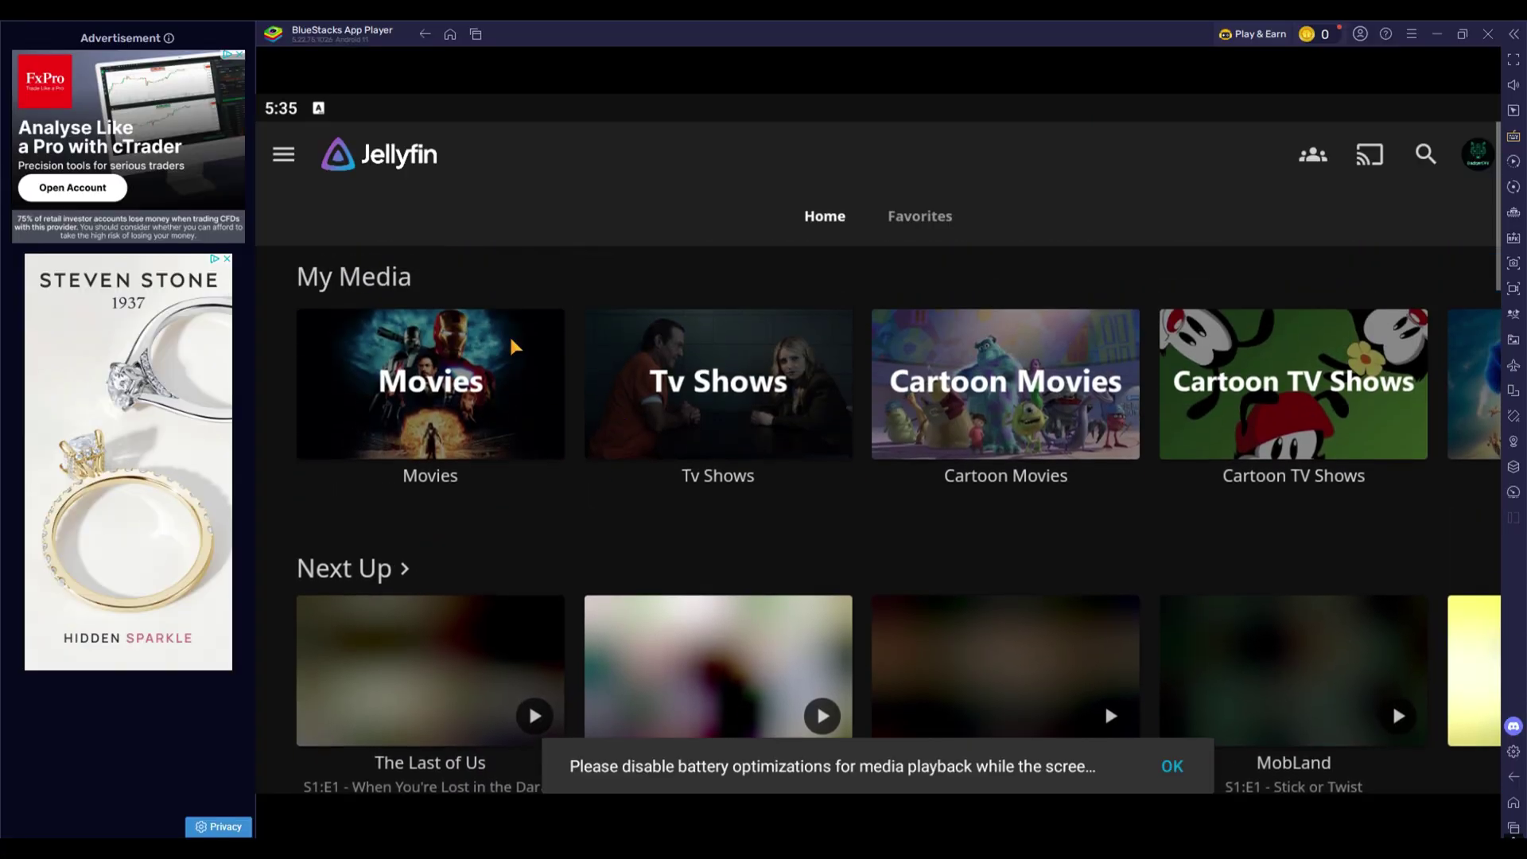
# Open Jellyfin's Display settings through the navigation drawer
pyautogui.click(285, 155)
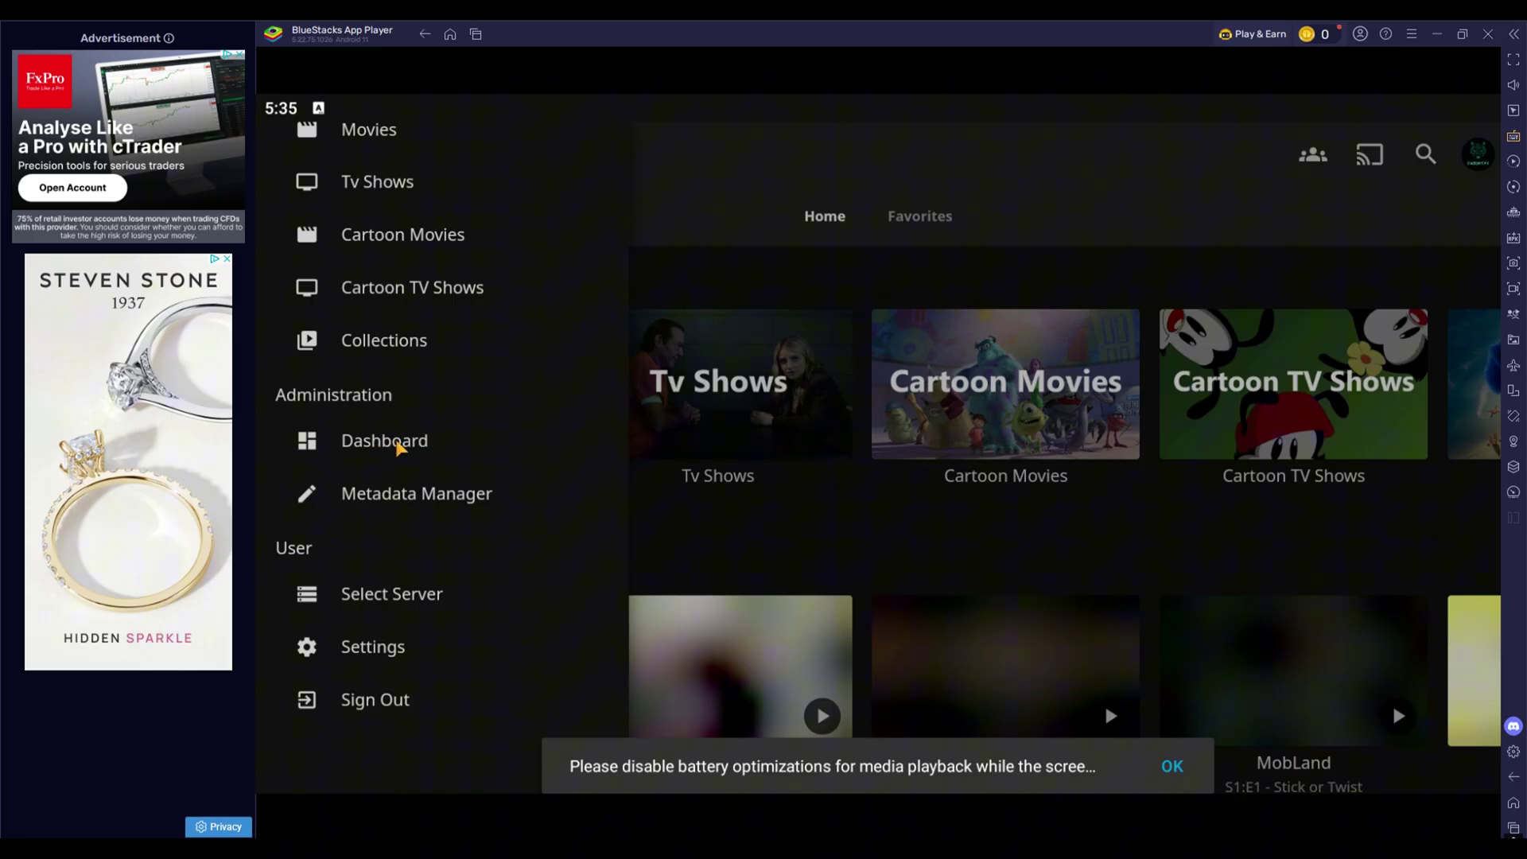
pyautogui.scroll(1, 400, 441)
pyautogui.scroll(-1, 417, 443)
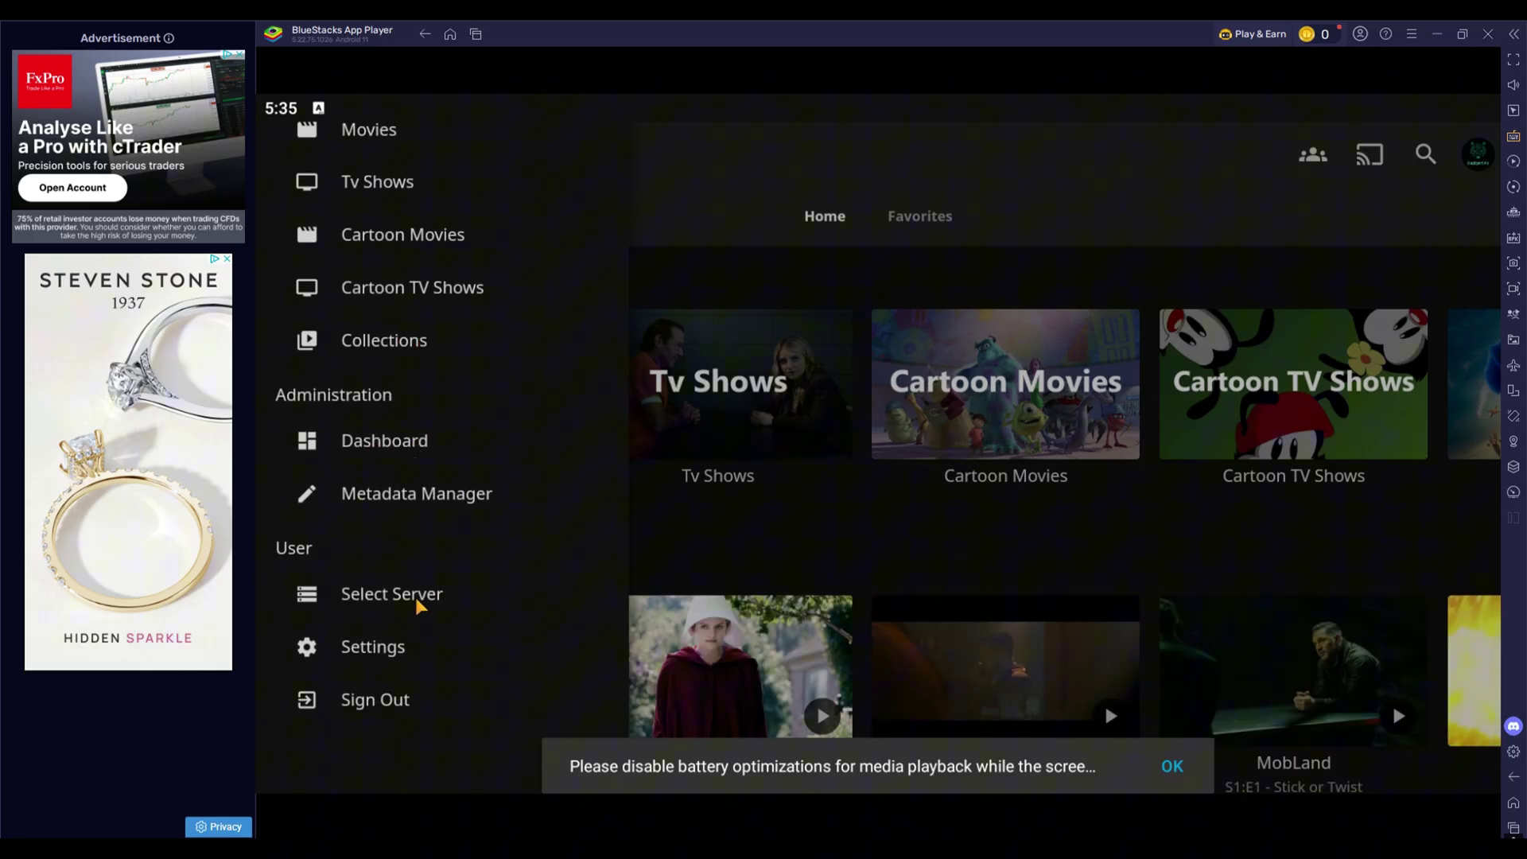
pyautogui.click(381, 649)
pyautogui.scroll(-6, 636, 481)
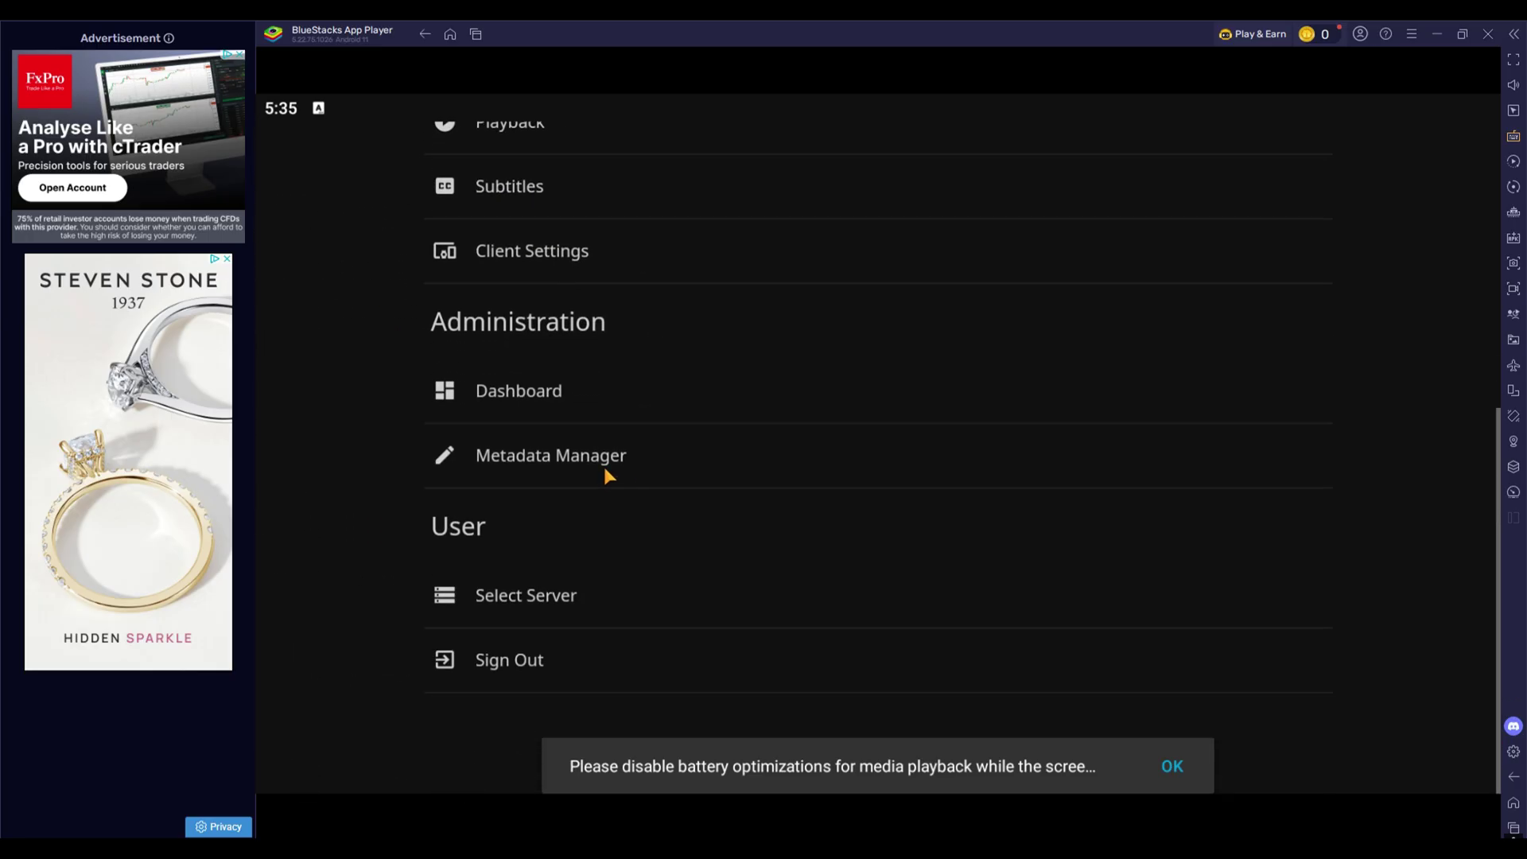
pyautogui.scroll(6, 505, 399)
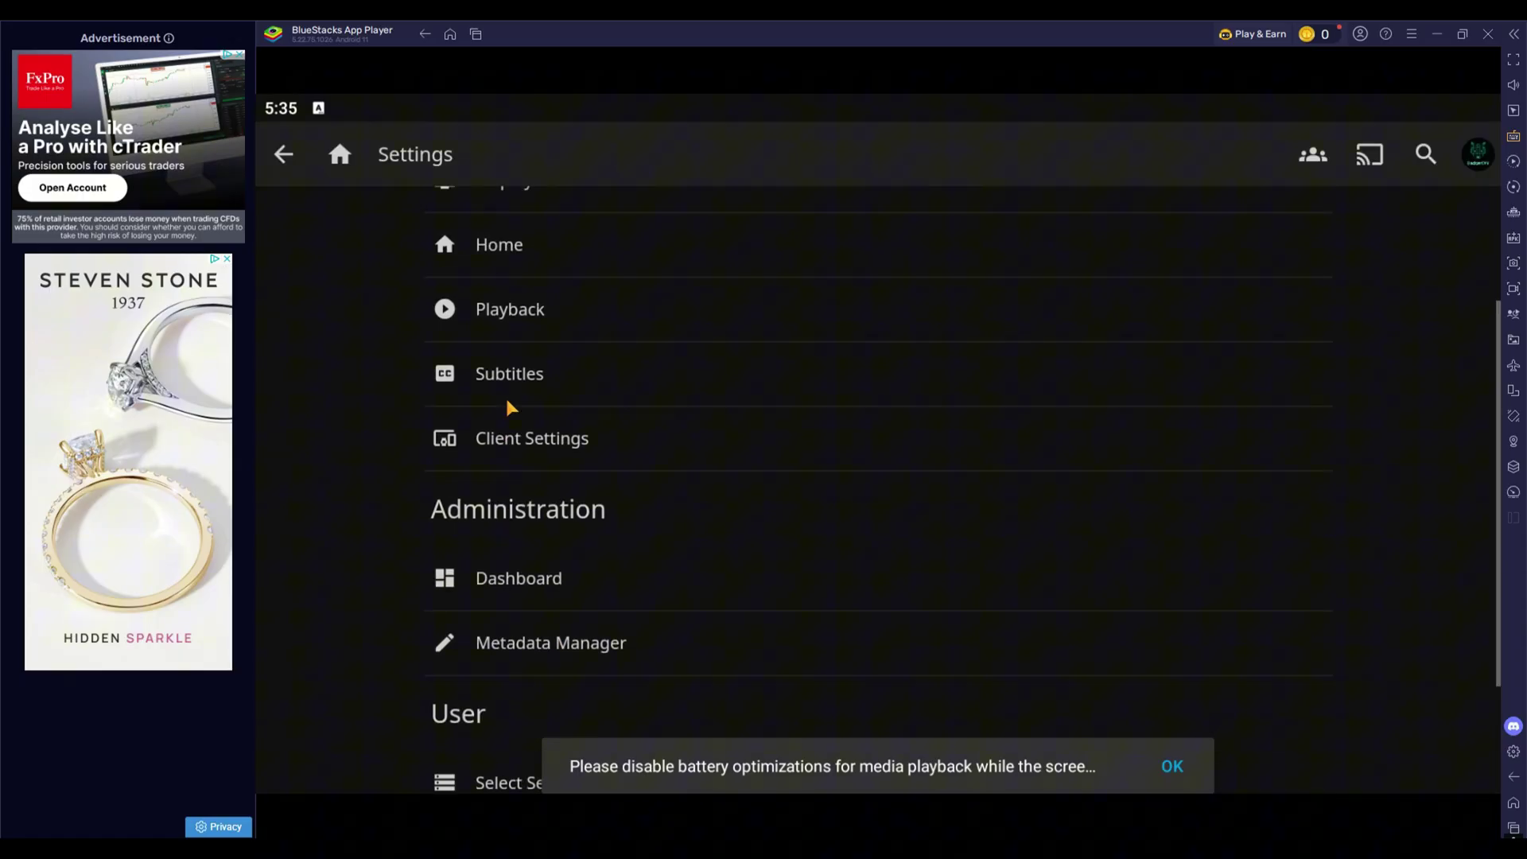
pyautogui.click(455, 448)
# Choose the Blue Radiance theme and save the display settings
pyautogui.scroll(-4, 726, 432)
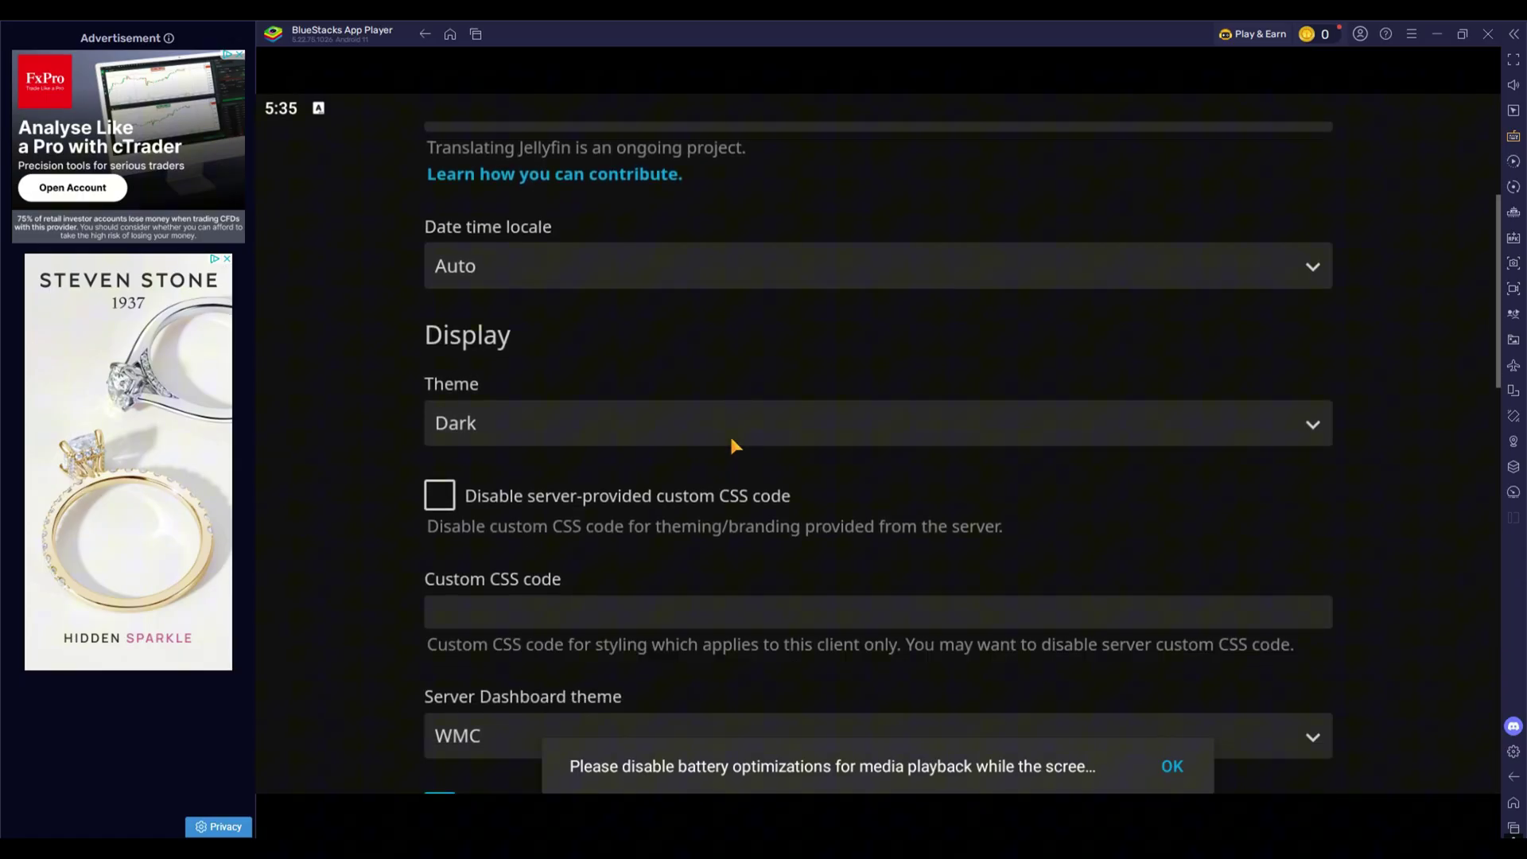
pyautogui.click(669, 356)
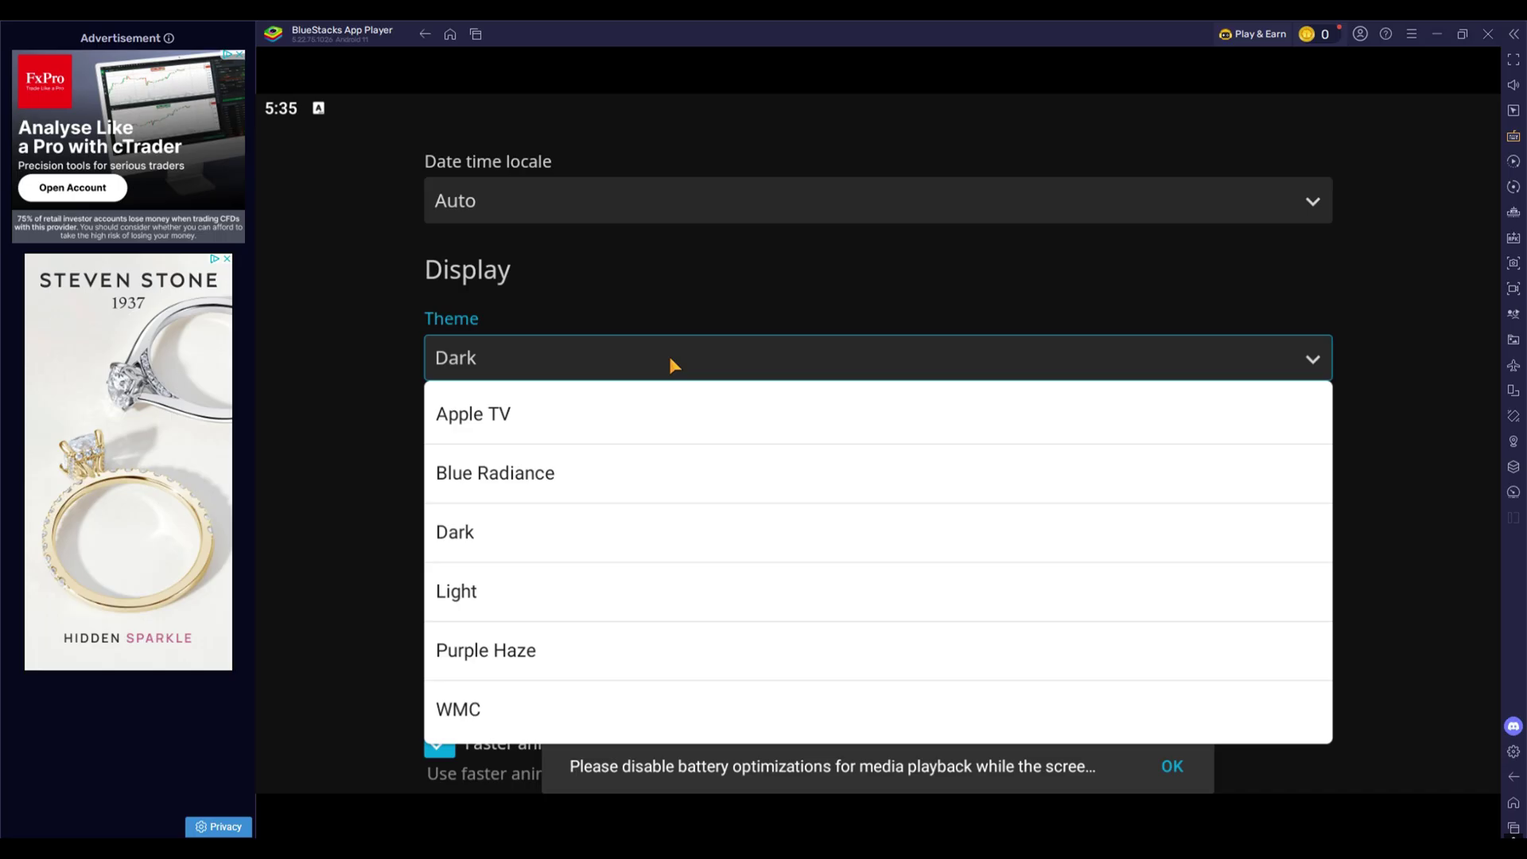
pyautogui.click(555, 474)
pyautogui.scroll(-1, 695, 476)
pyautogui.scroll(-10, 695, 475)
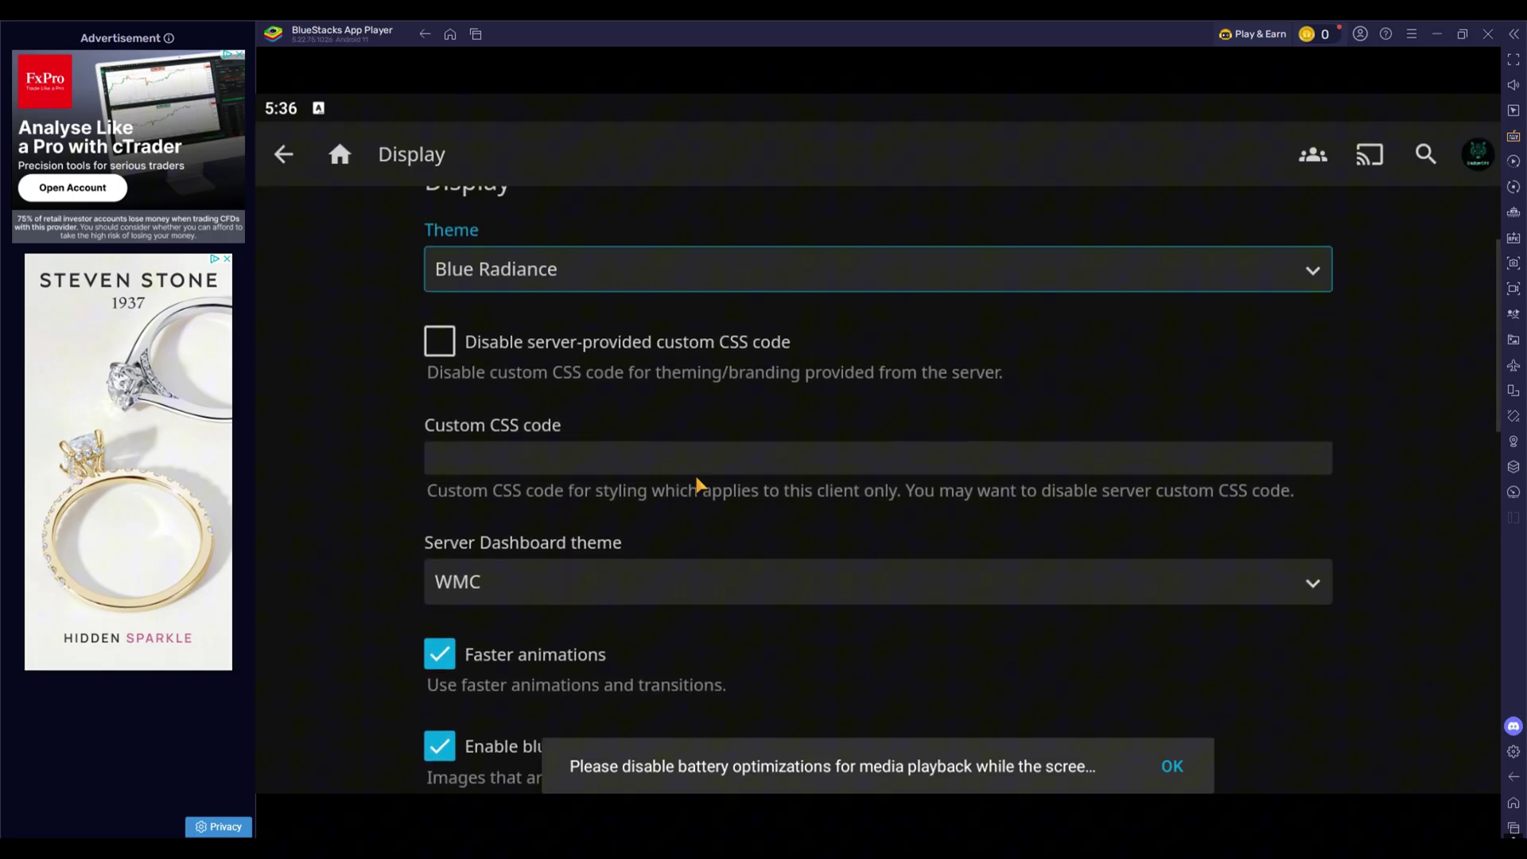
pyautogui.scroll(-4, 699, 485)
pyautogui.click(811, 674)
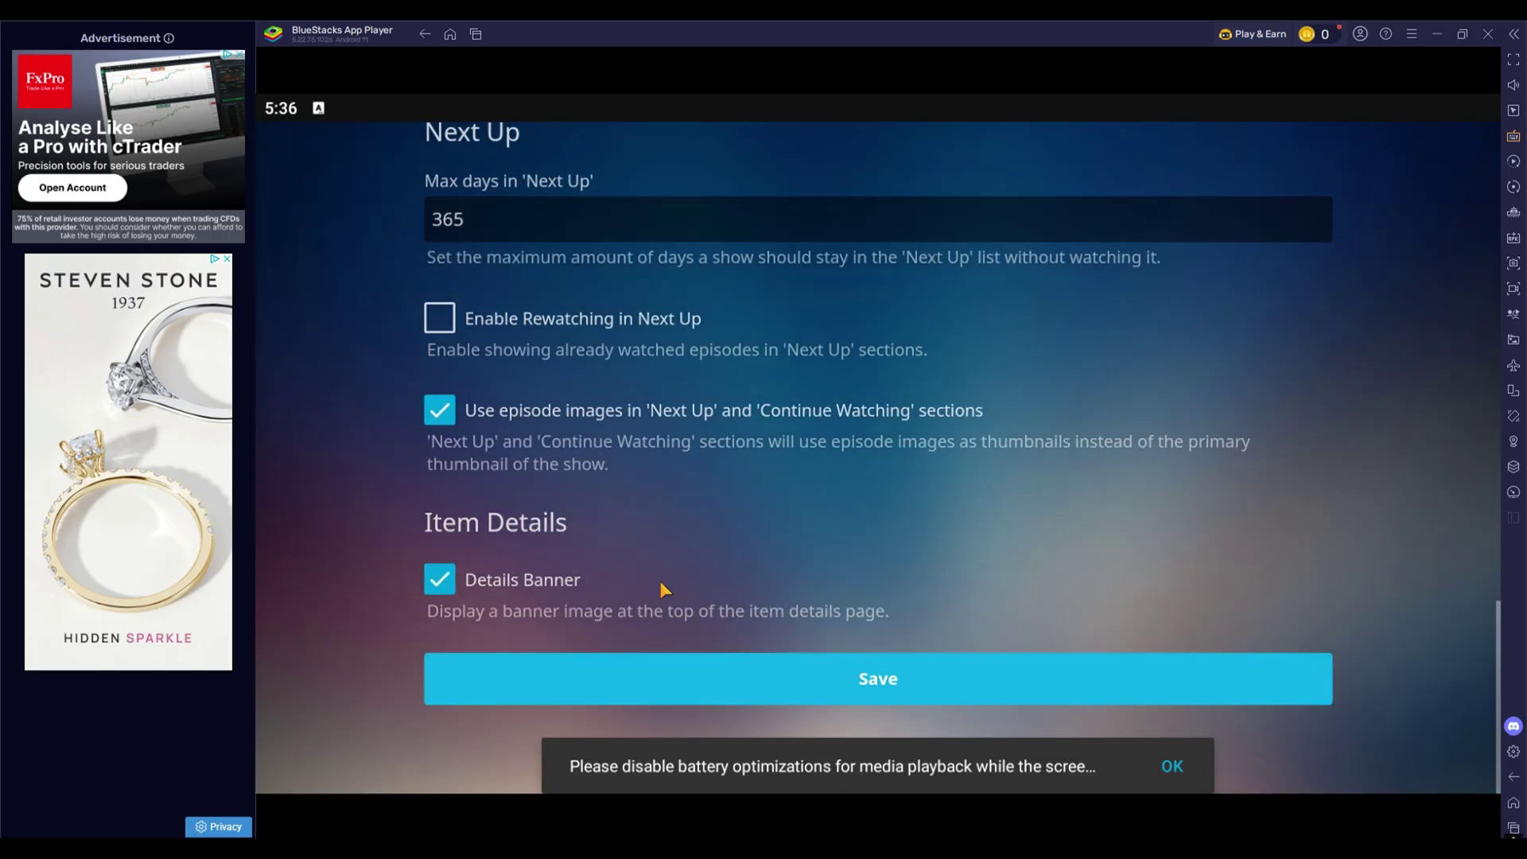
# Go back to Jellyfin's home screen, then to the Android launcher home
pyautogui.scroll(6, 676, 527)
pyautogui.click(346, 159)
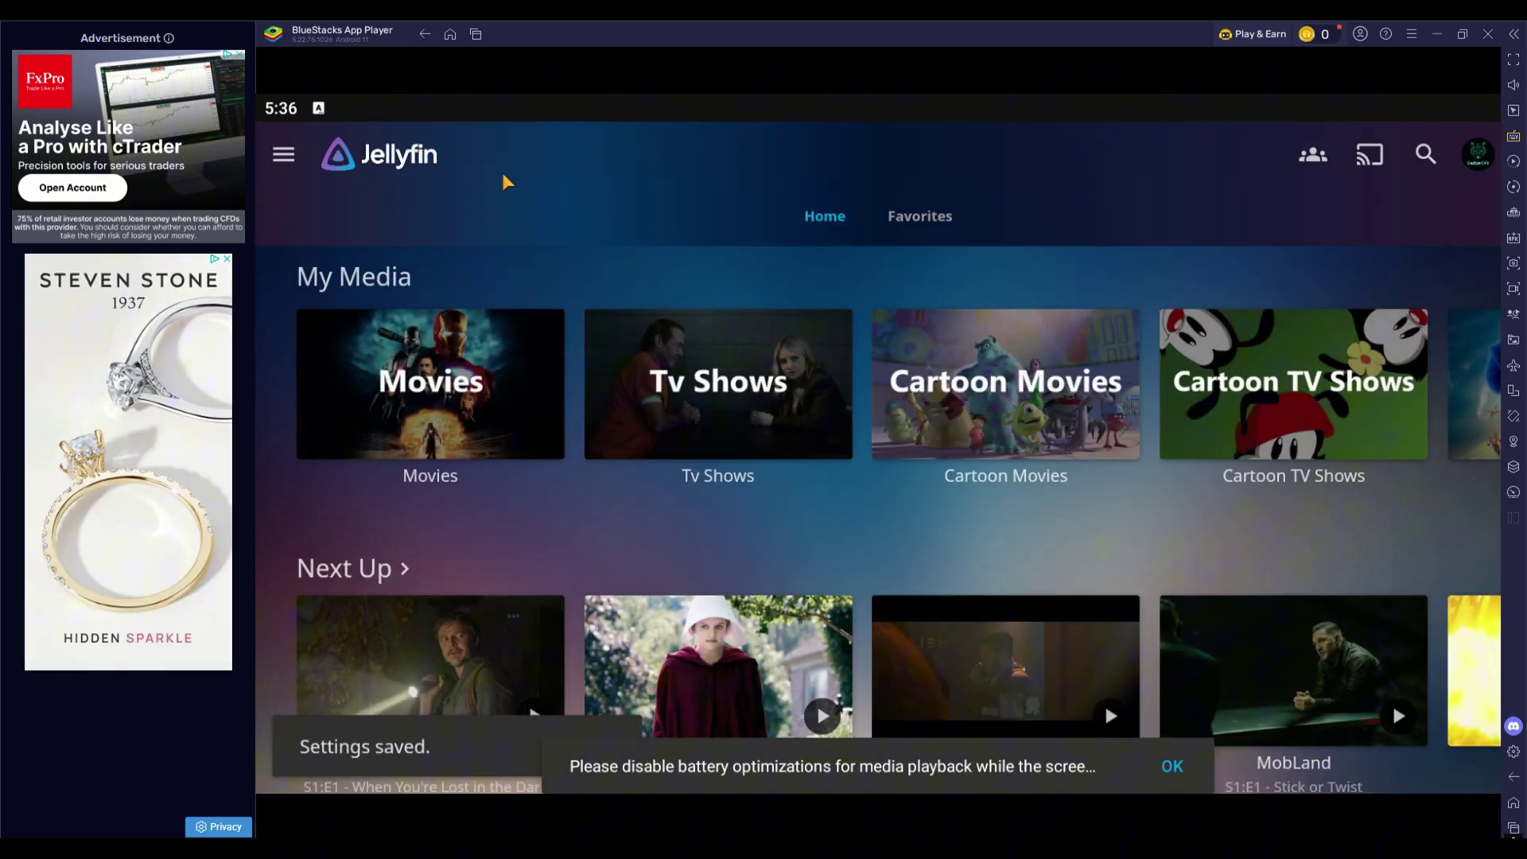
pyautogui.click(449, 33)
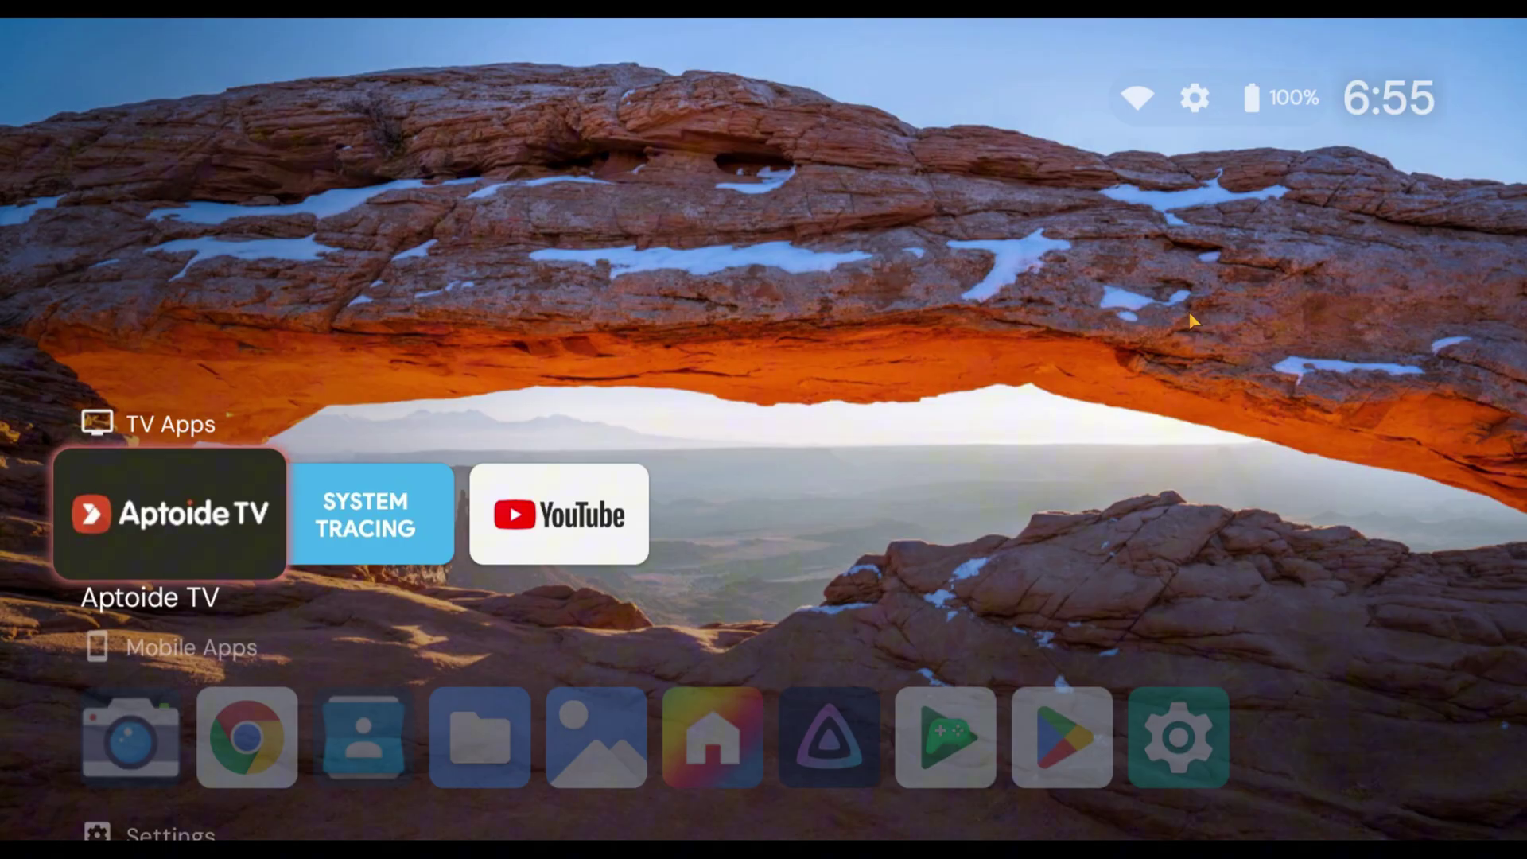
# Move through the TV Apps and Mobile Apps rows to All apps and open it
pyautogui.press('Down')
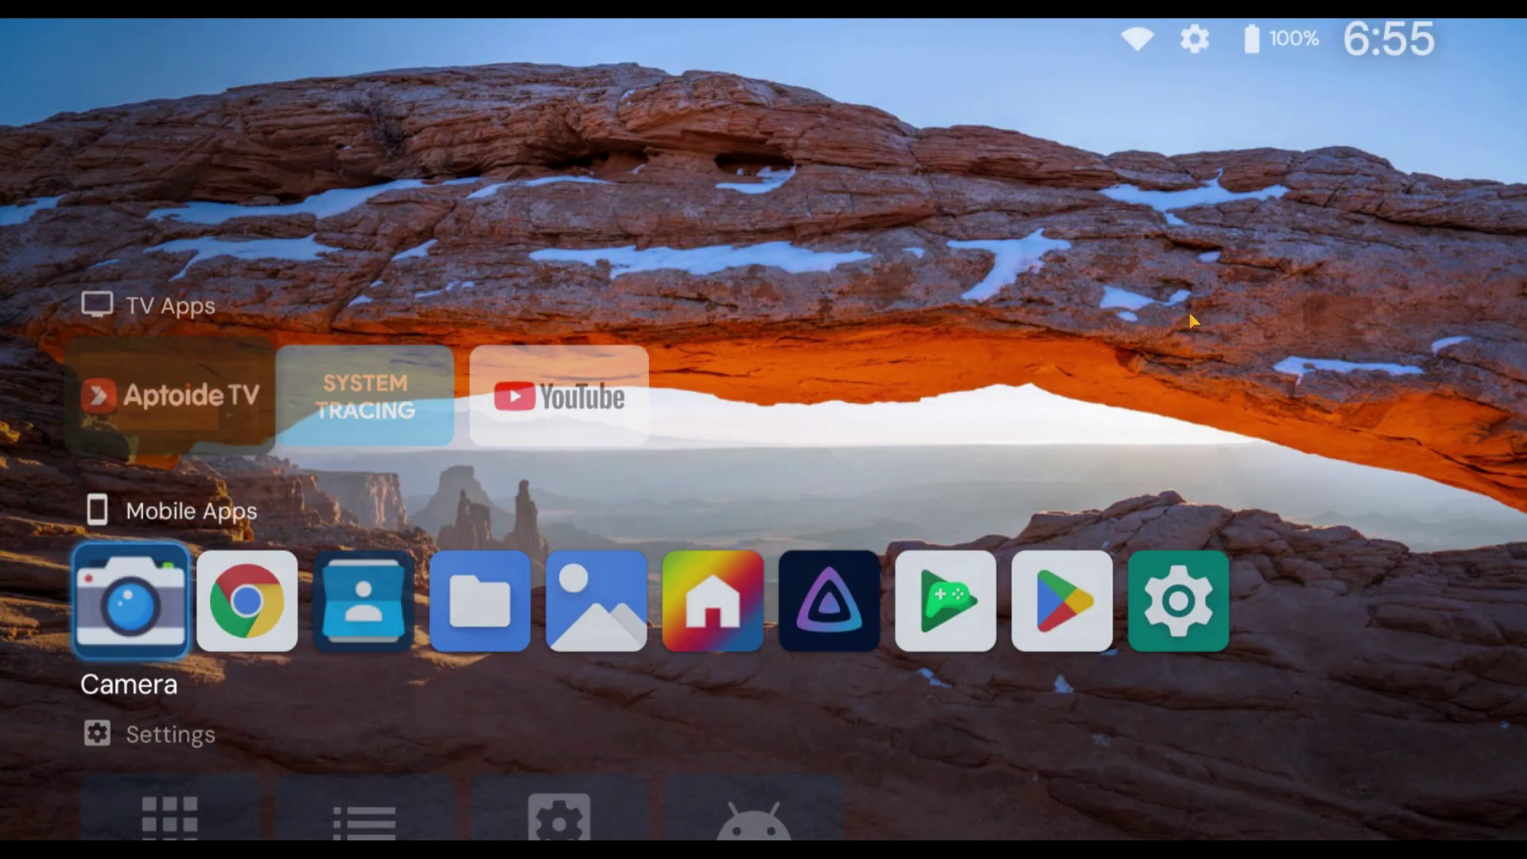
pyautogui.press('Up')
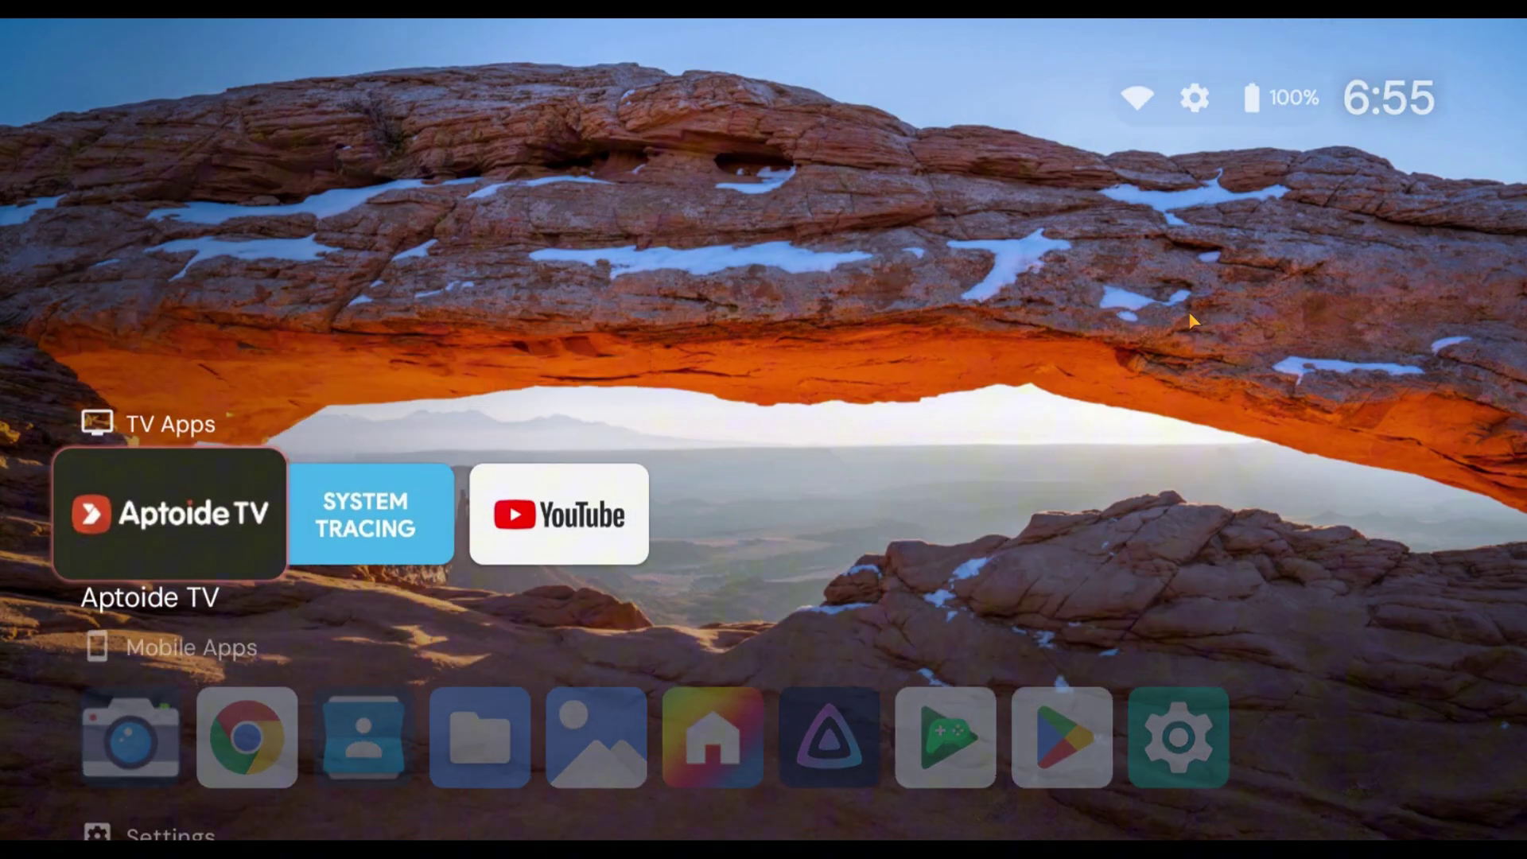
pyautogui.press('Right')
pyautogui.press('Right')
pyautogui.press('Left')
pyautogui.press('Left')
pyautogui.press('Down')
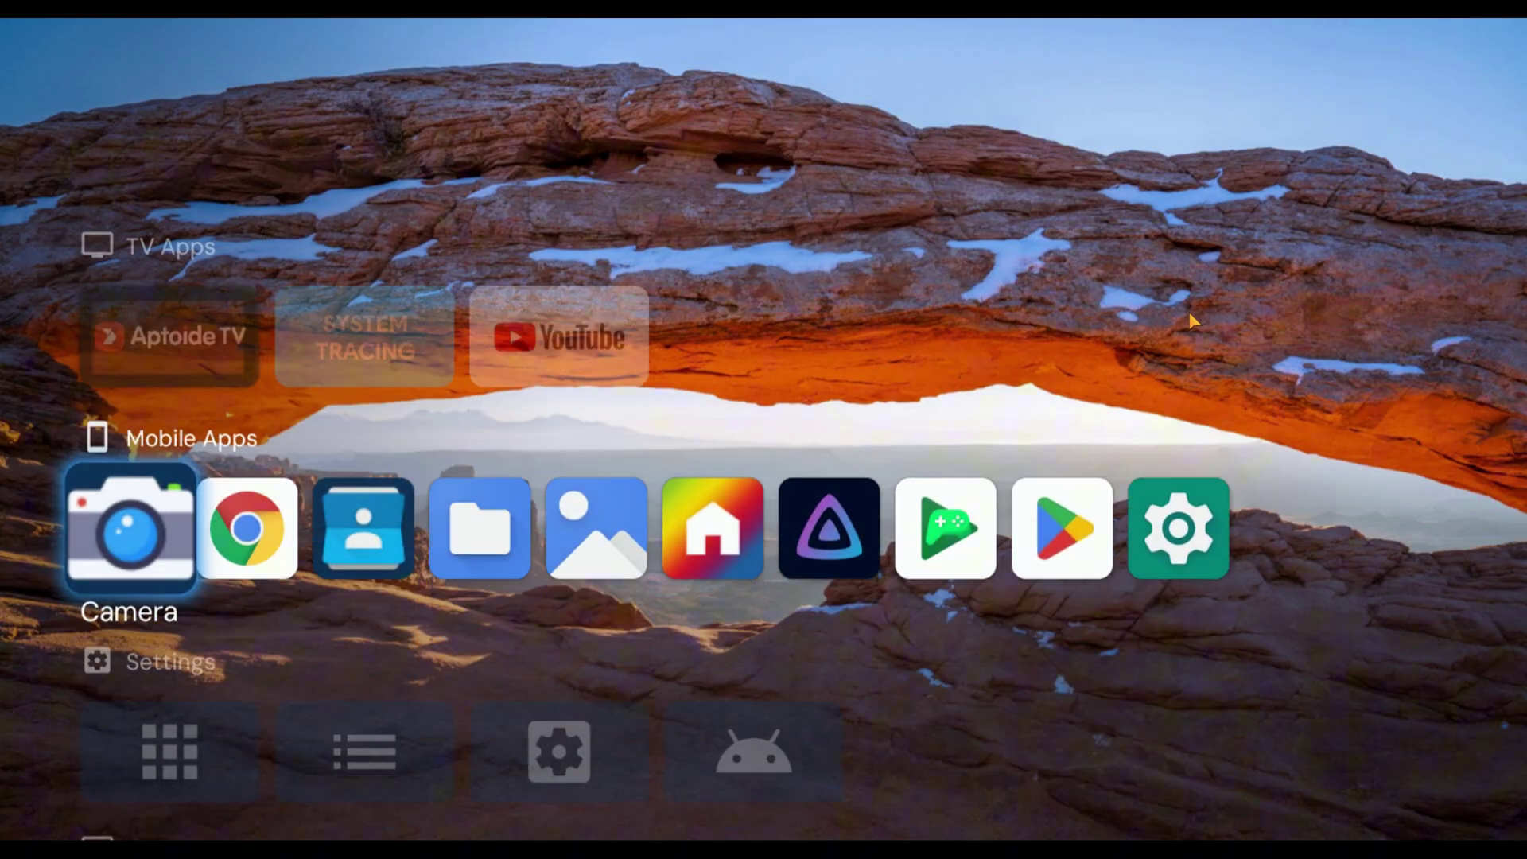
pyautogui.press('Right')
pyautogui.press('Right')
pyautogui.press('Right')
pyautogui.press('Right')
pyautogui.press('Right')
pyautogui.press('Right')
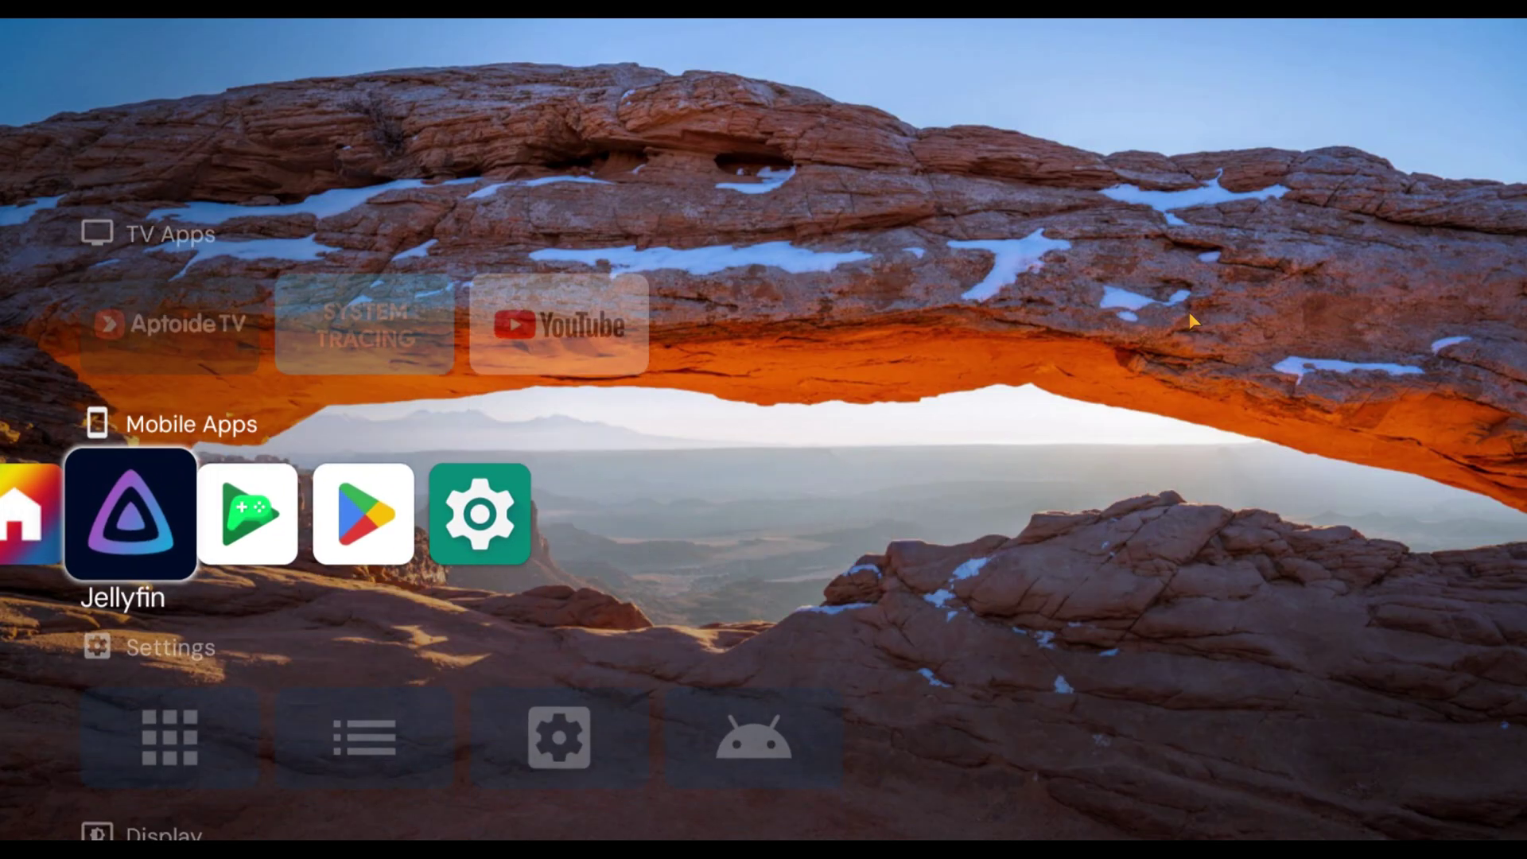
pyautogui.press('Down')
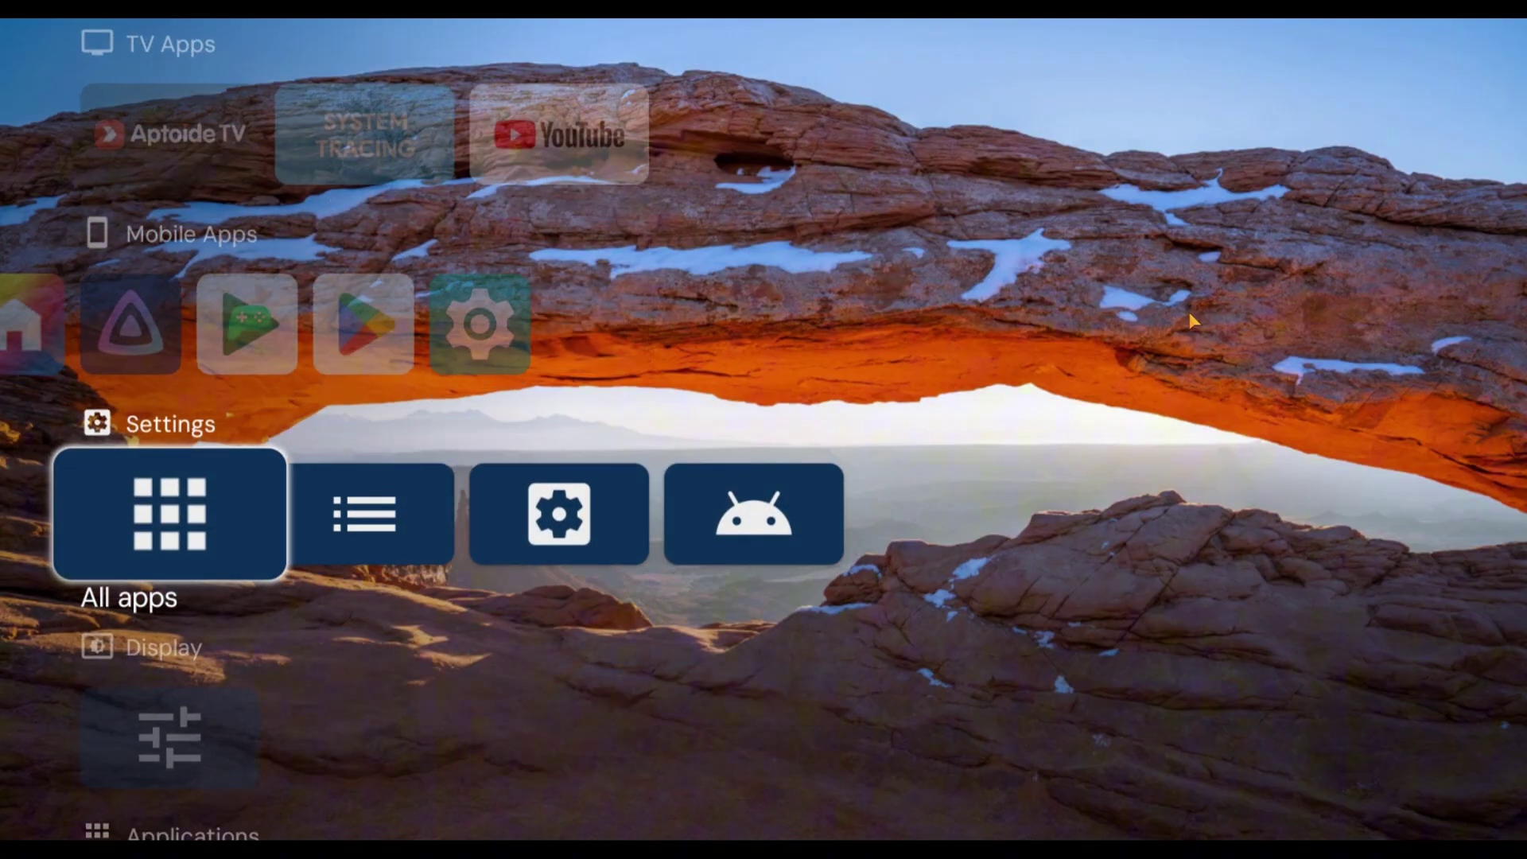
pyautogui.press('Return')
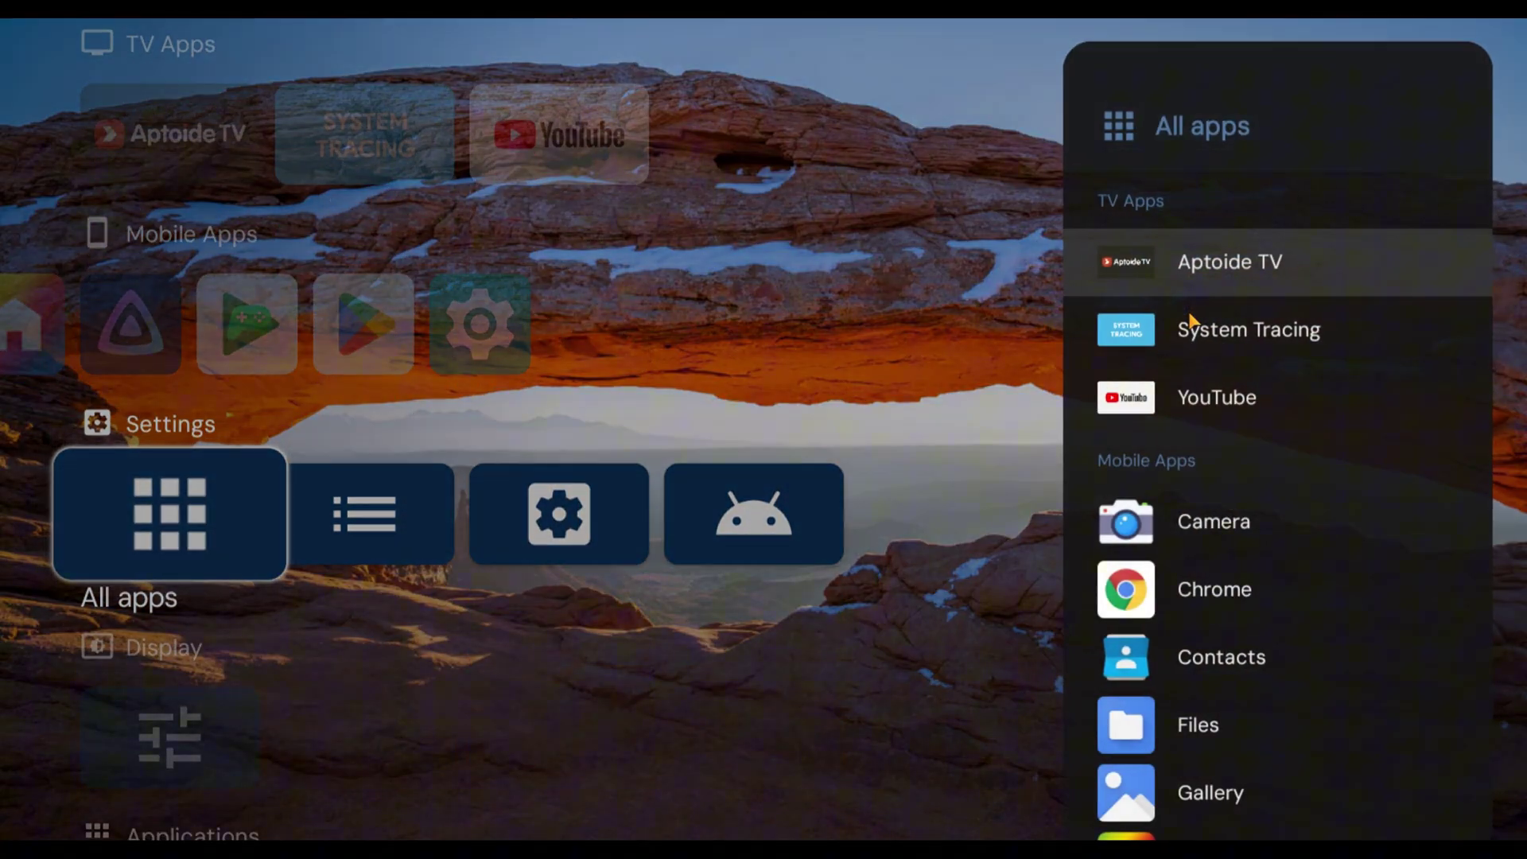
# Go down the All apps list to Settings and launch it
pyautogui.press('Down')
pyautogui.press('Down')
pyautogui.press('Down')
pyautogui.press('Down')
pyautogui.press('Down')
pyautogui.press('Down')
pyautogui.press('Down')
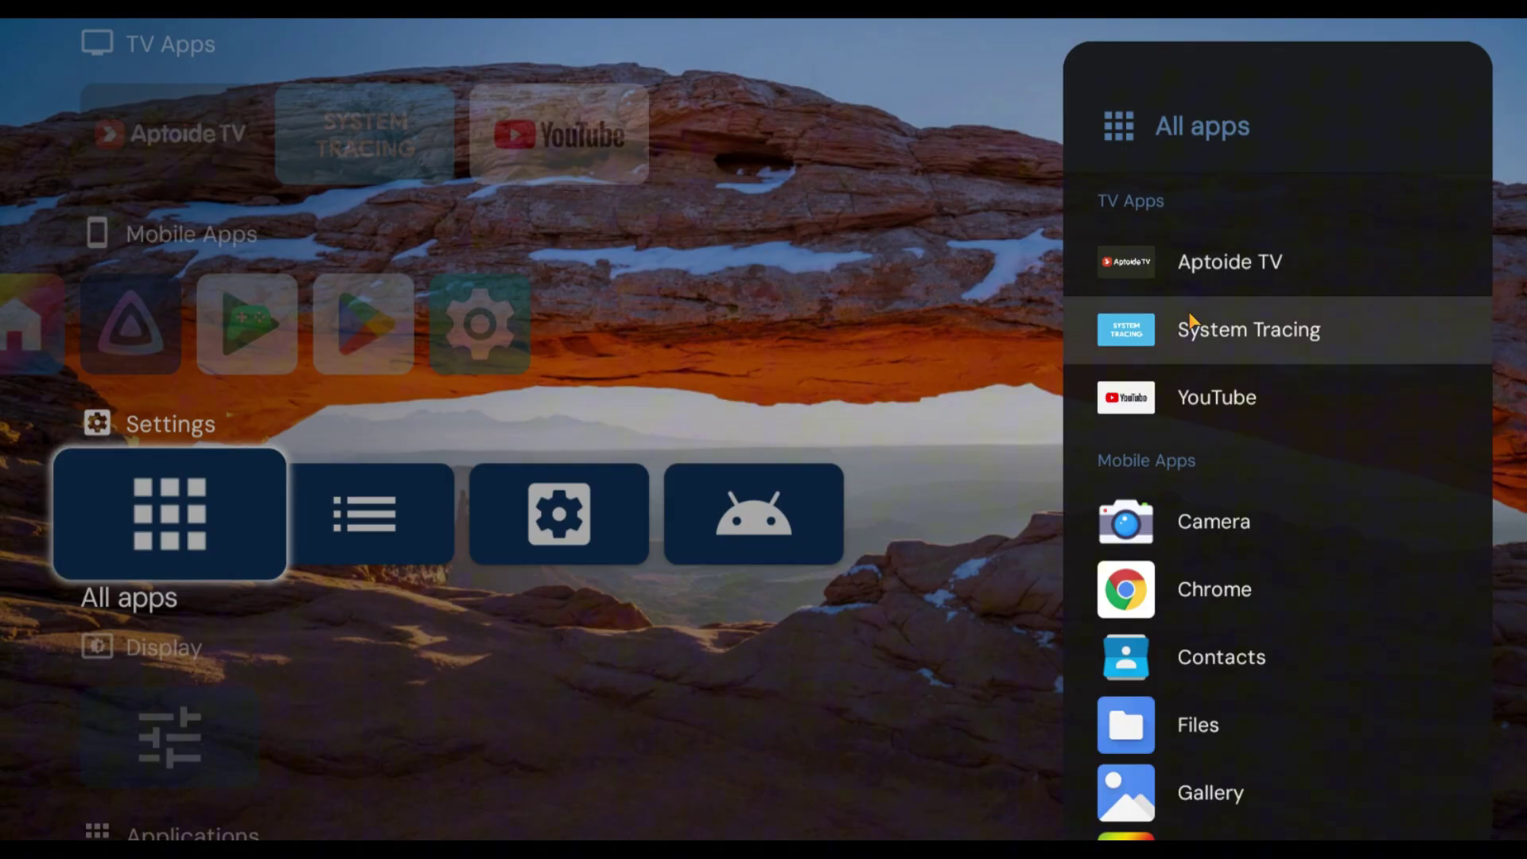
pyautogui.press('Down')
pyautogui.press('Down')
pyautogui.press('Down')
pyautogui.press('Down')
pyautogui.press('Down')
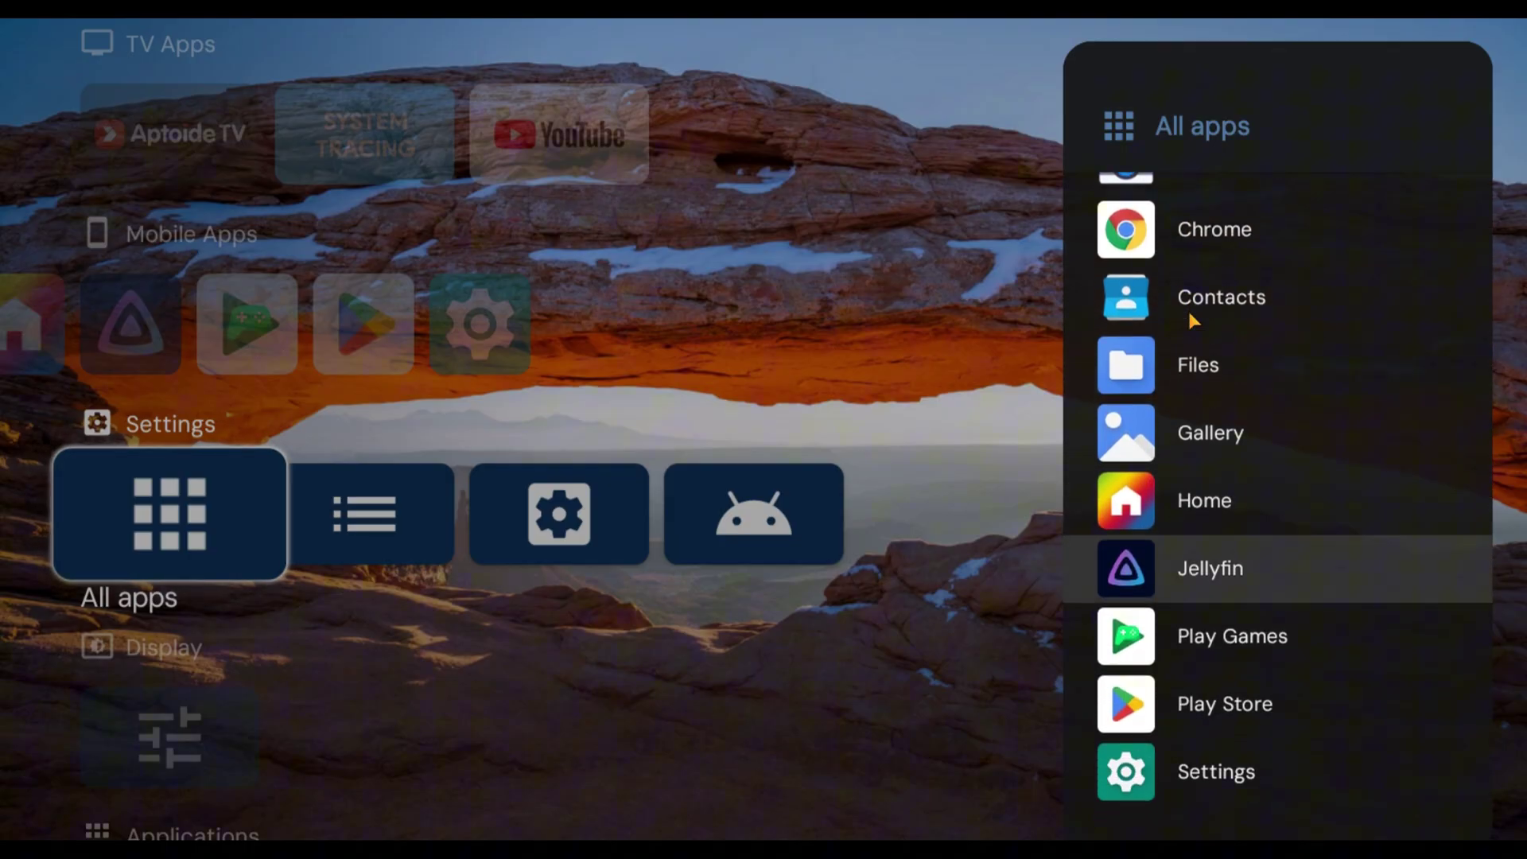
pyautogui.press('Return')
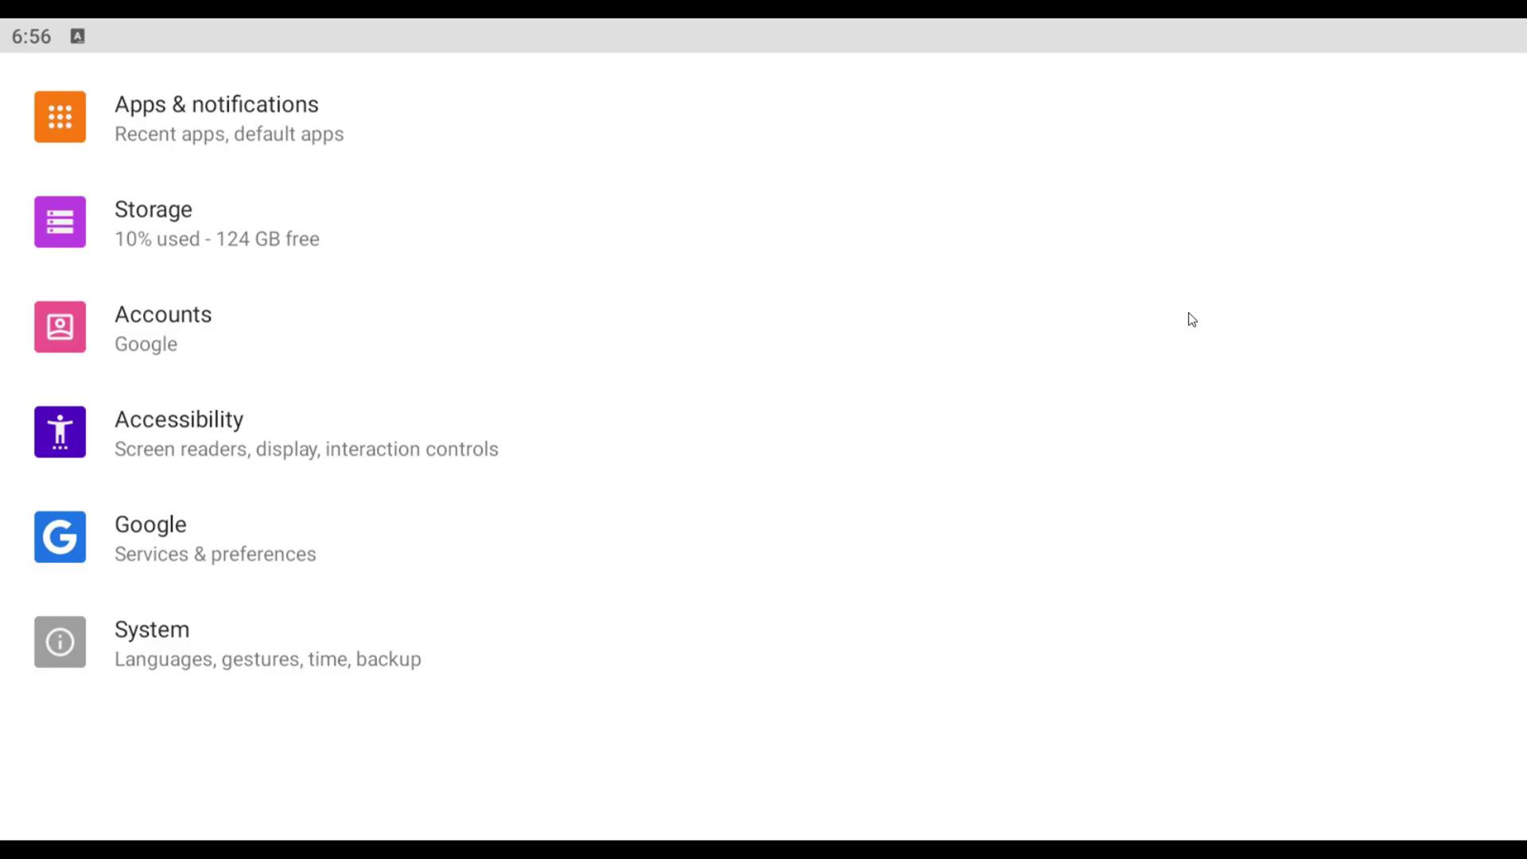
pyautogui.click(263, 650)
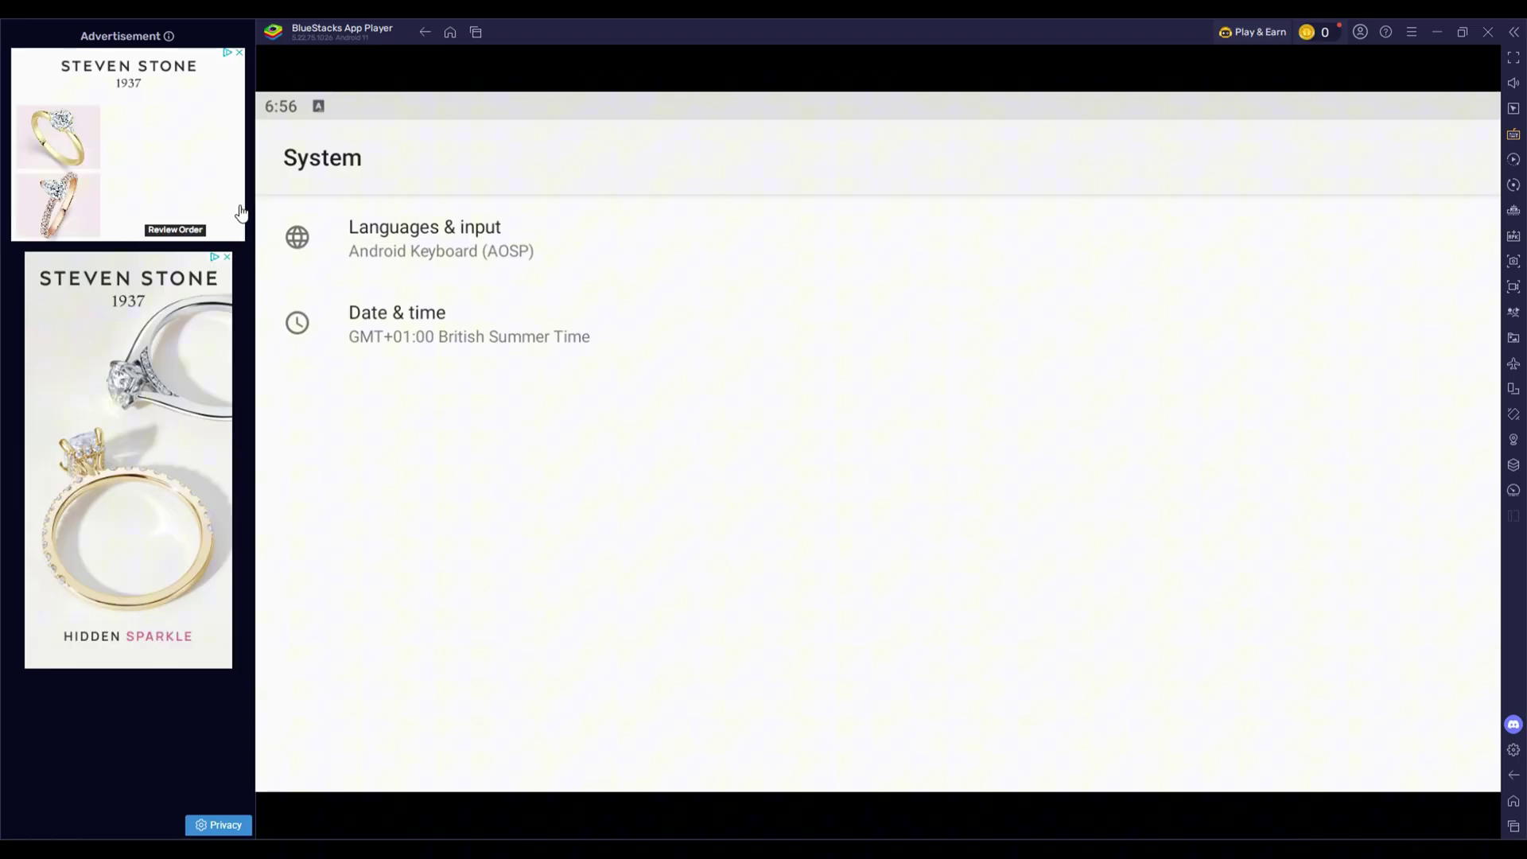
pyautogui.click(424, 32)
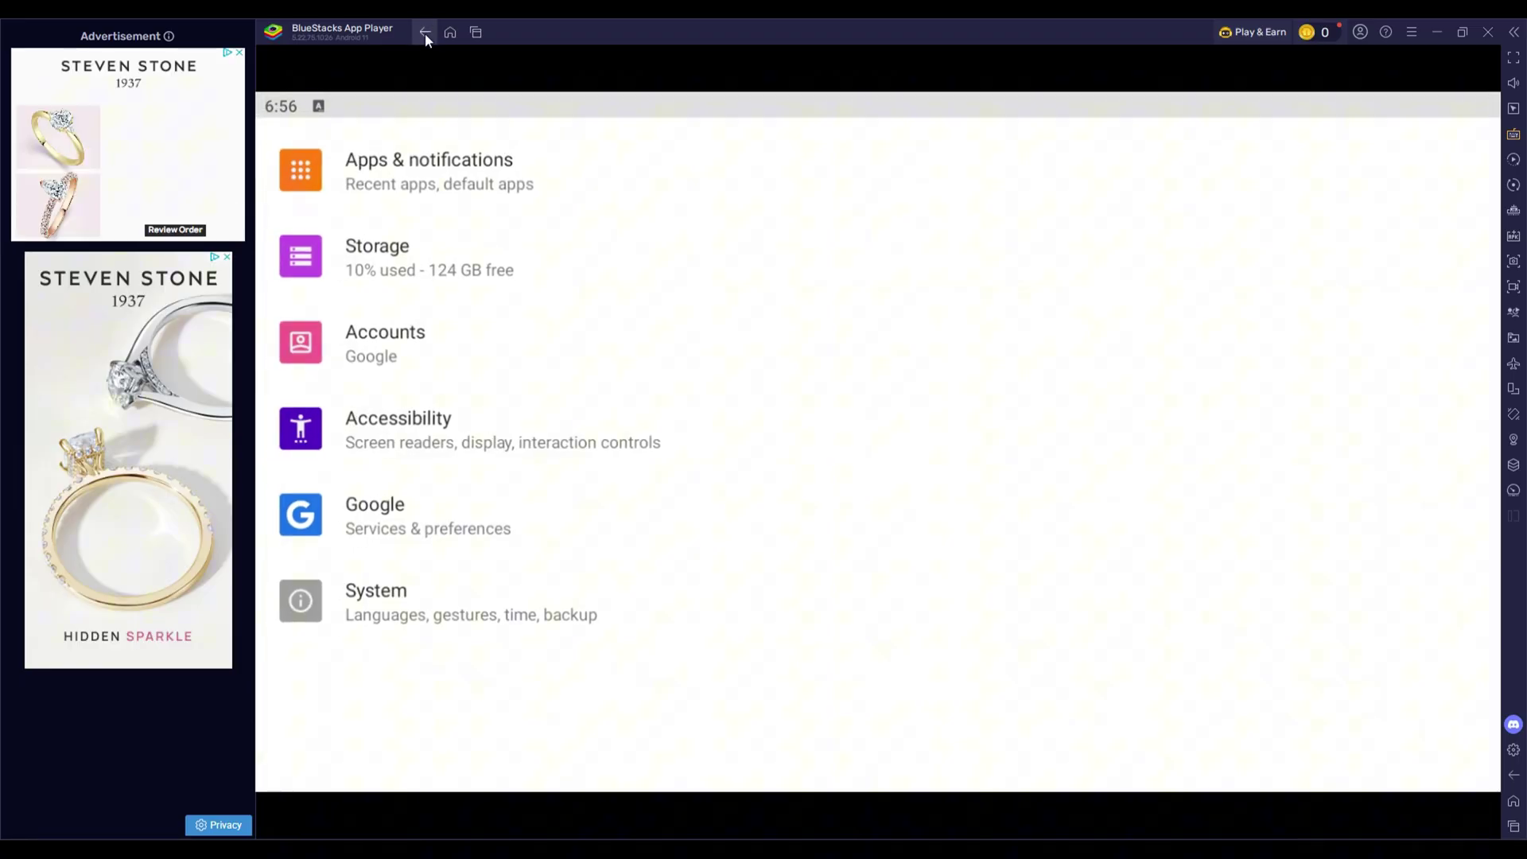
# Return to the launcher home and browse down through its category editing and settings rows
pyautogui.click(425, 33)
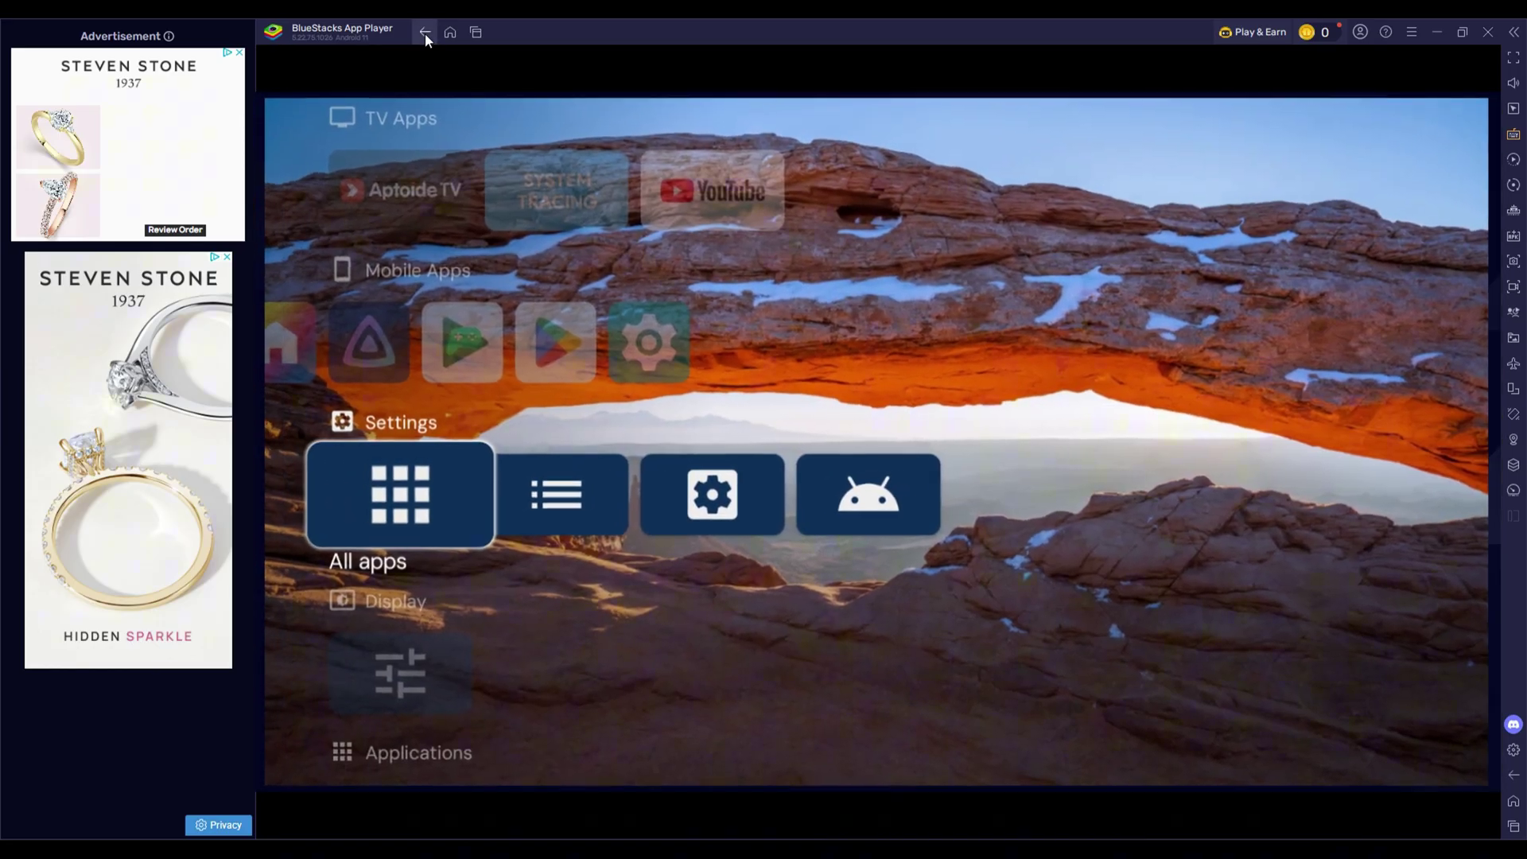
pyautogui.click(556, 500)
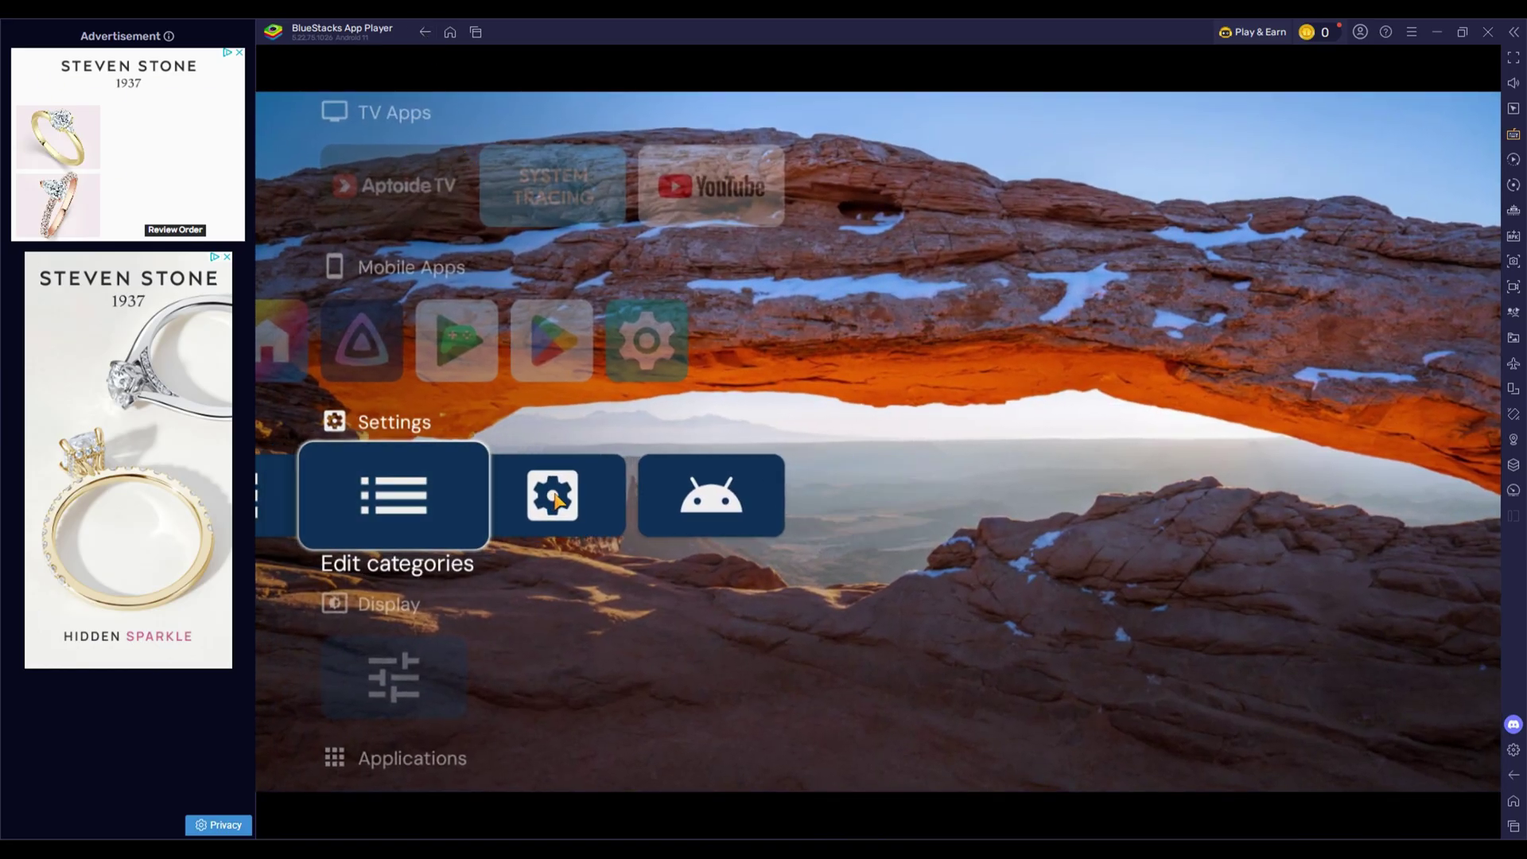
pyautogui.click(554, 500)
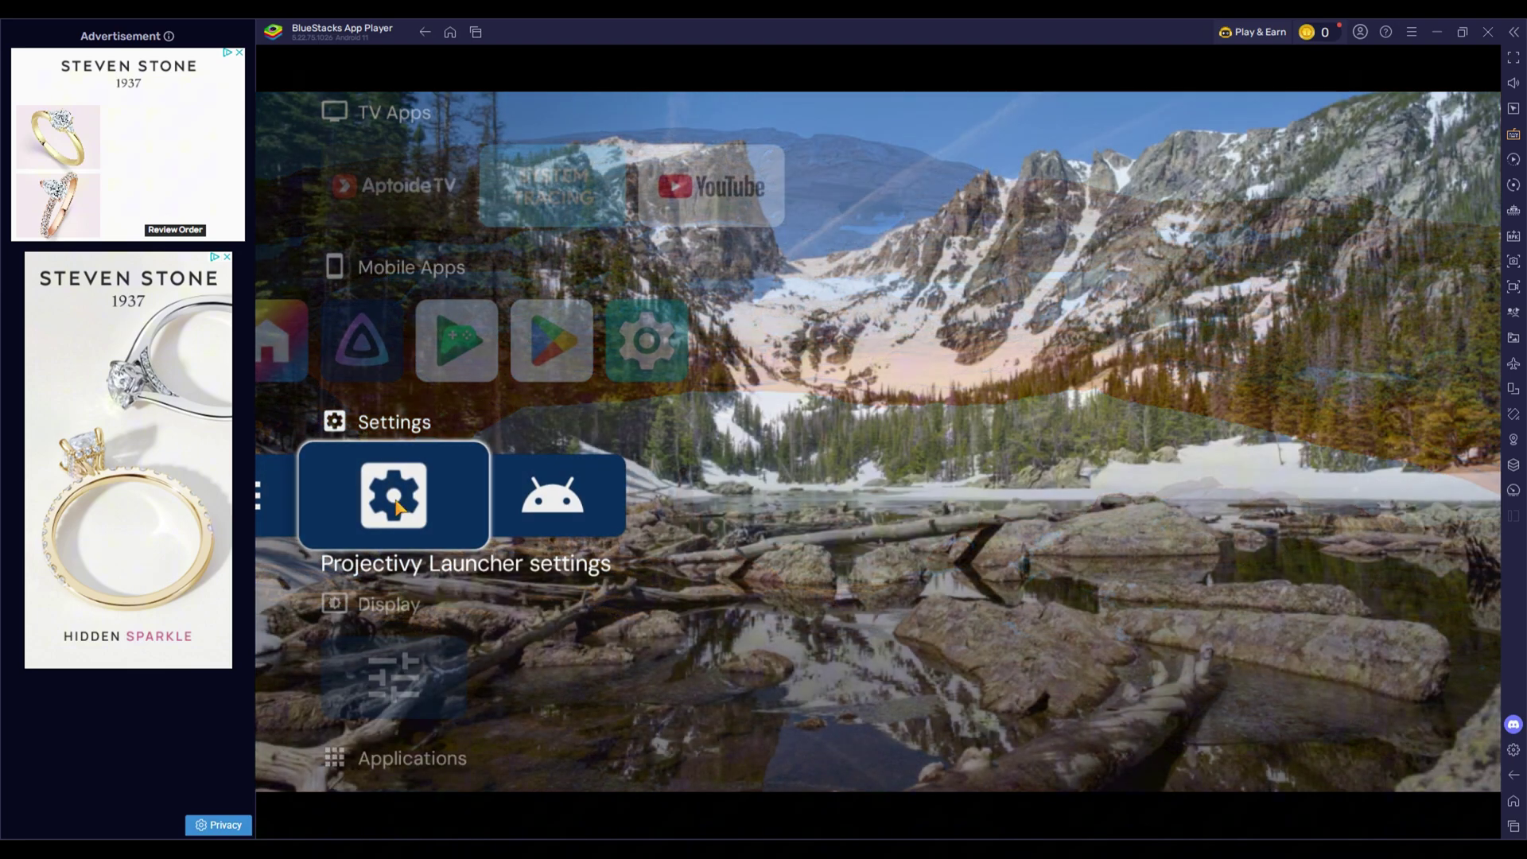
pyautogui.scroll(-1, 395, 507)
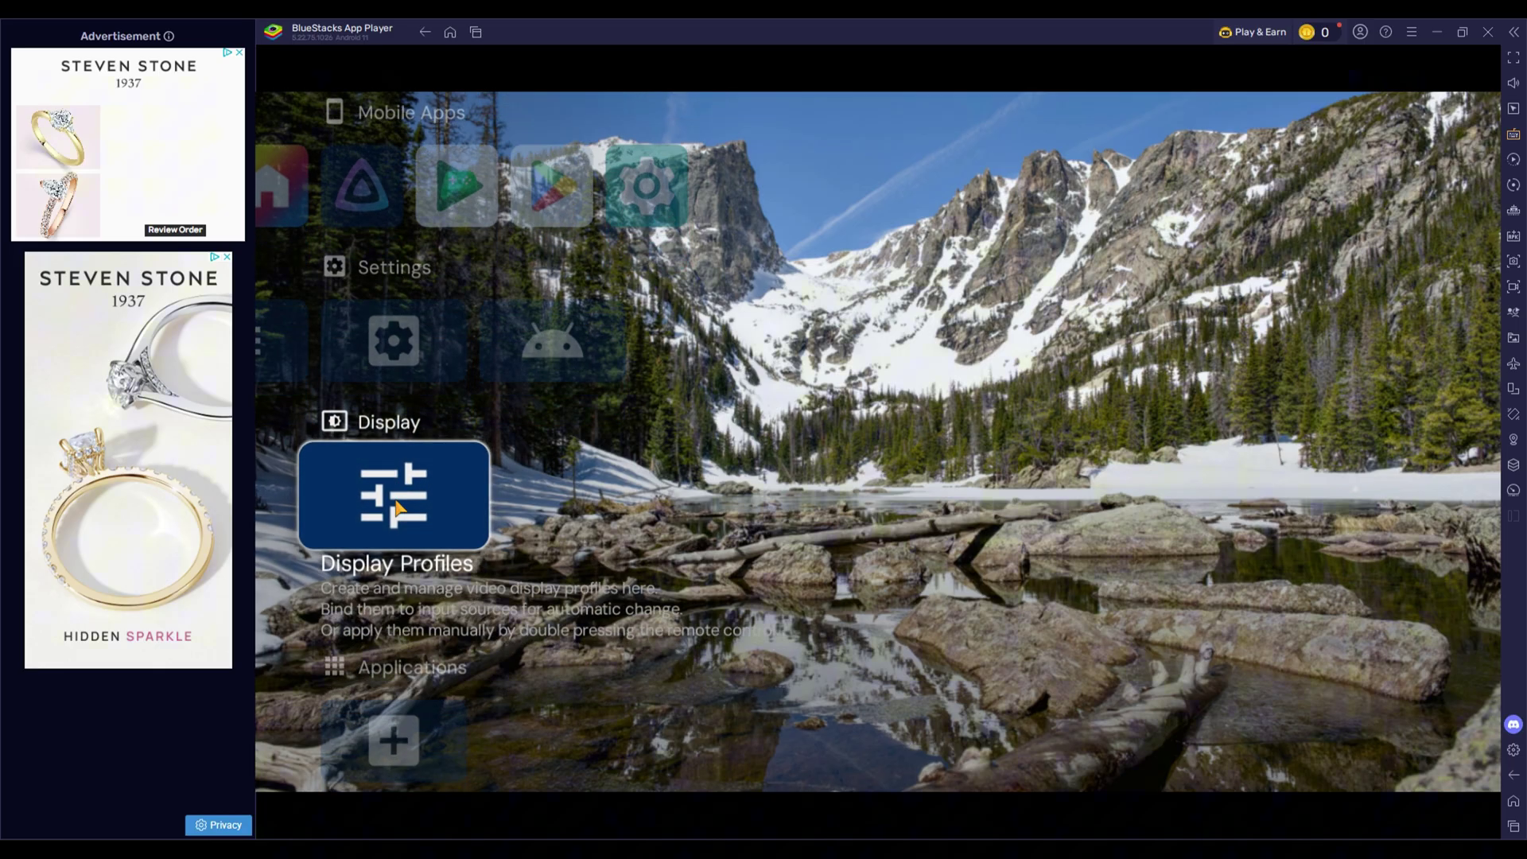
pyautogui.scroll(-1, 395, 507)
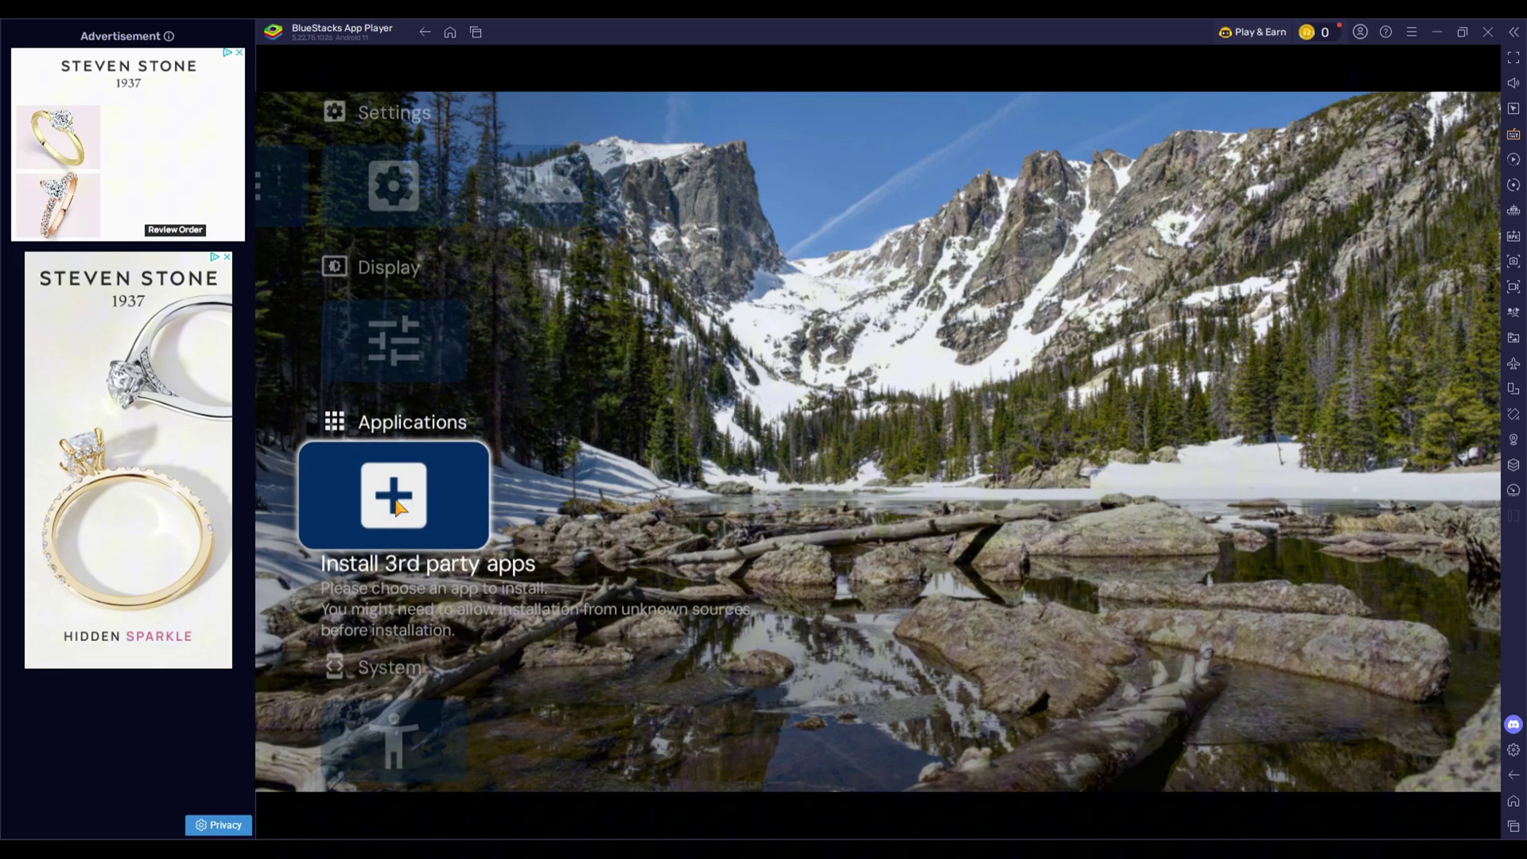
pyautogui.scroll(-1, 395, 507)
pyautogui.scroll(-1, 395, 507)
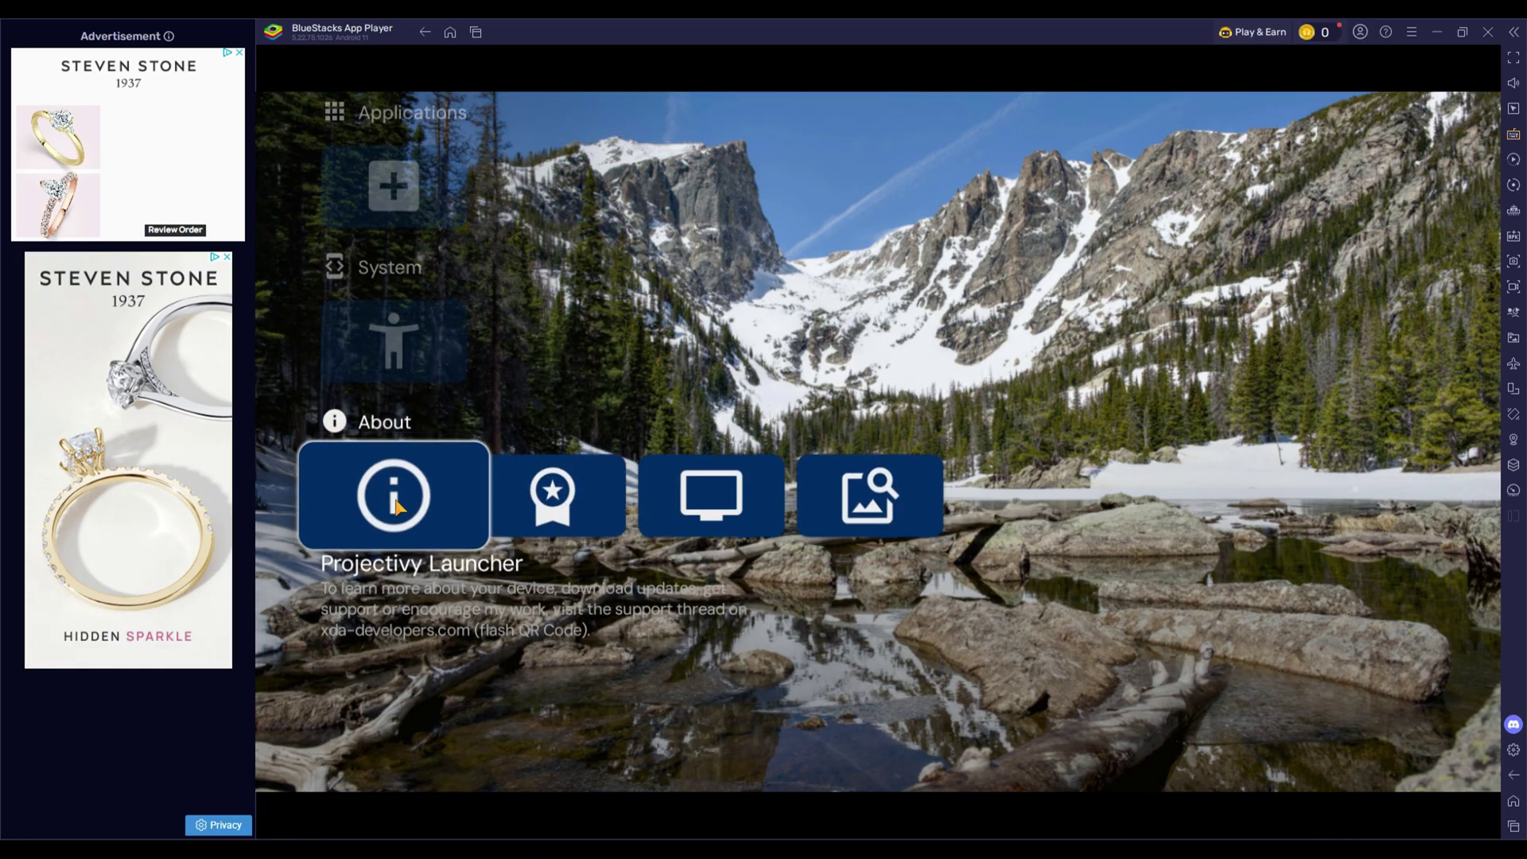
# Move up from the About row to the Aptoide TV tile in TV Apps and launch it
pyautogui.press('Right')
pyautogui.press('Right')
pyautogui.press('Right')
pyautogui.press('Left')
pyautogui.press('Left')
pyautogui.press('Left')
pyautogui.press('Up')
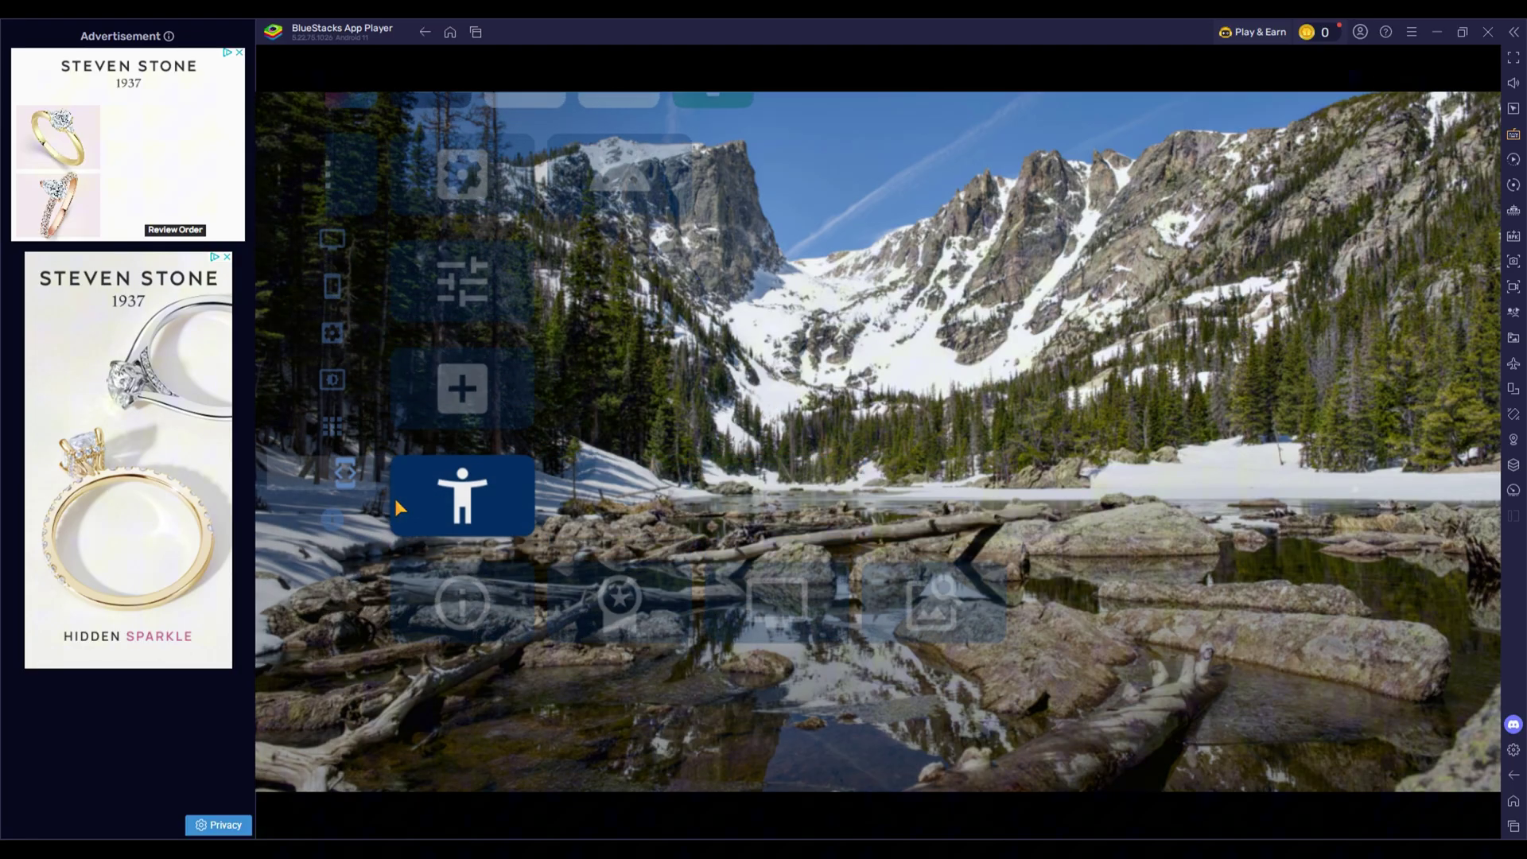
pyautogui.press('Up')
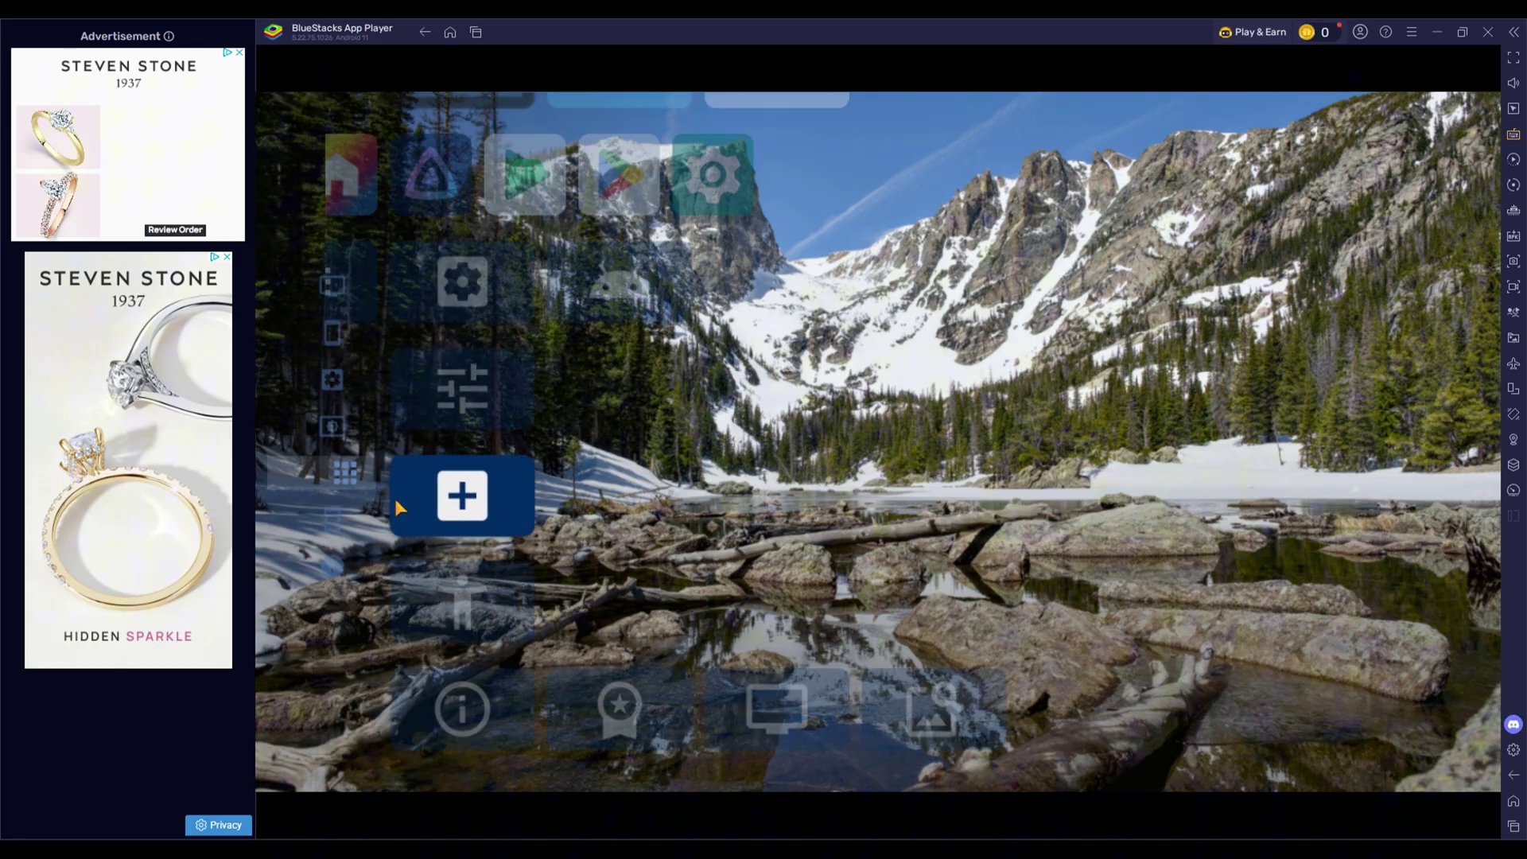
pyautogui.press('Up')
pyautogui.press('Up')
pyautogui.press('Up')
pyautogui.press('Up')
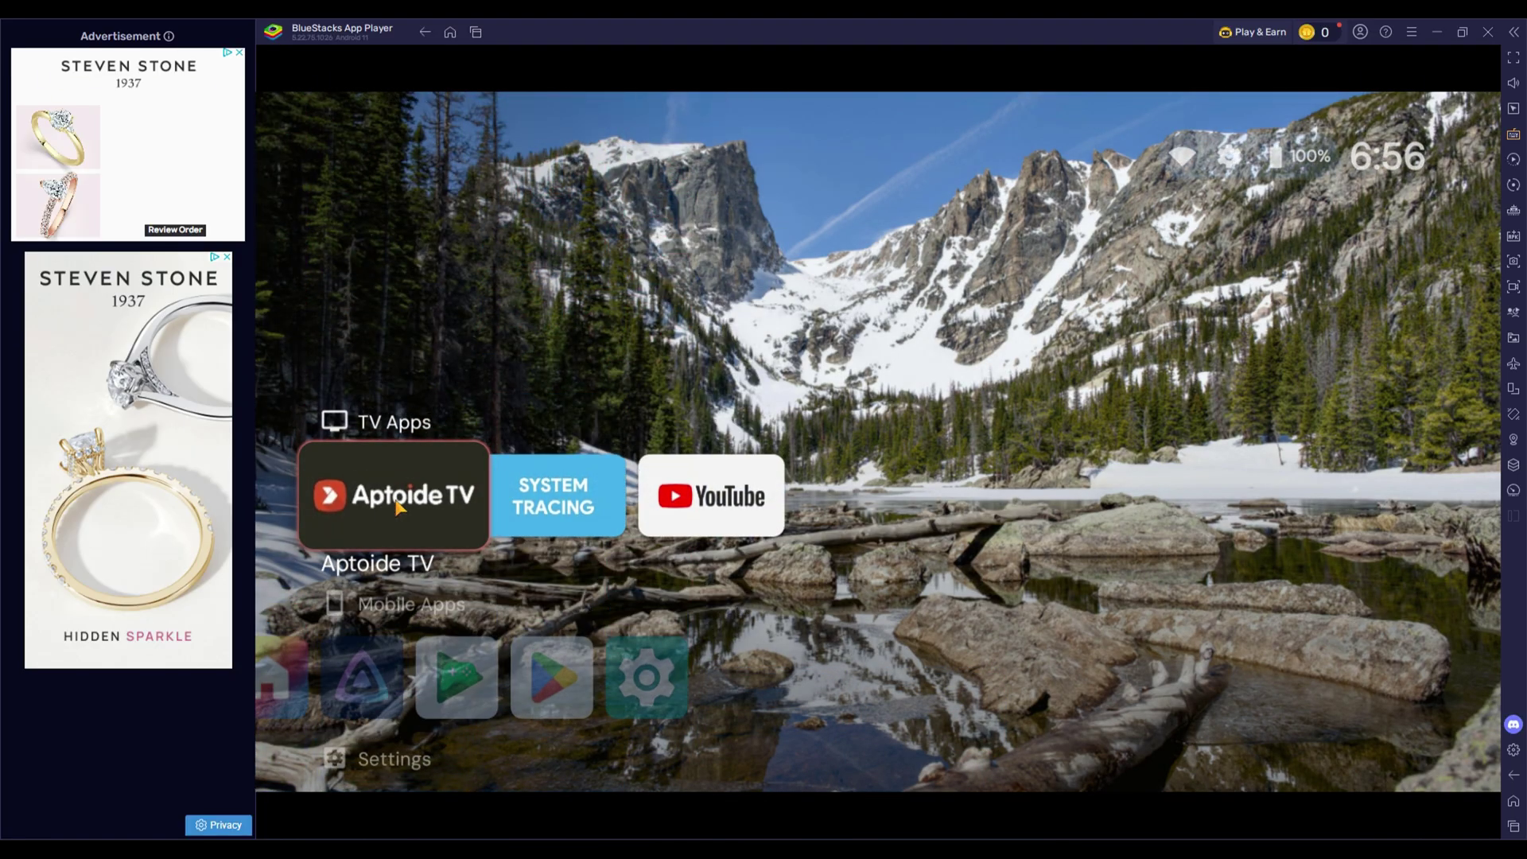
pyautogui.press('Return')
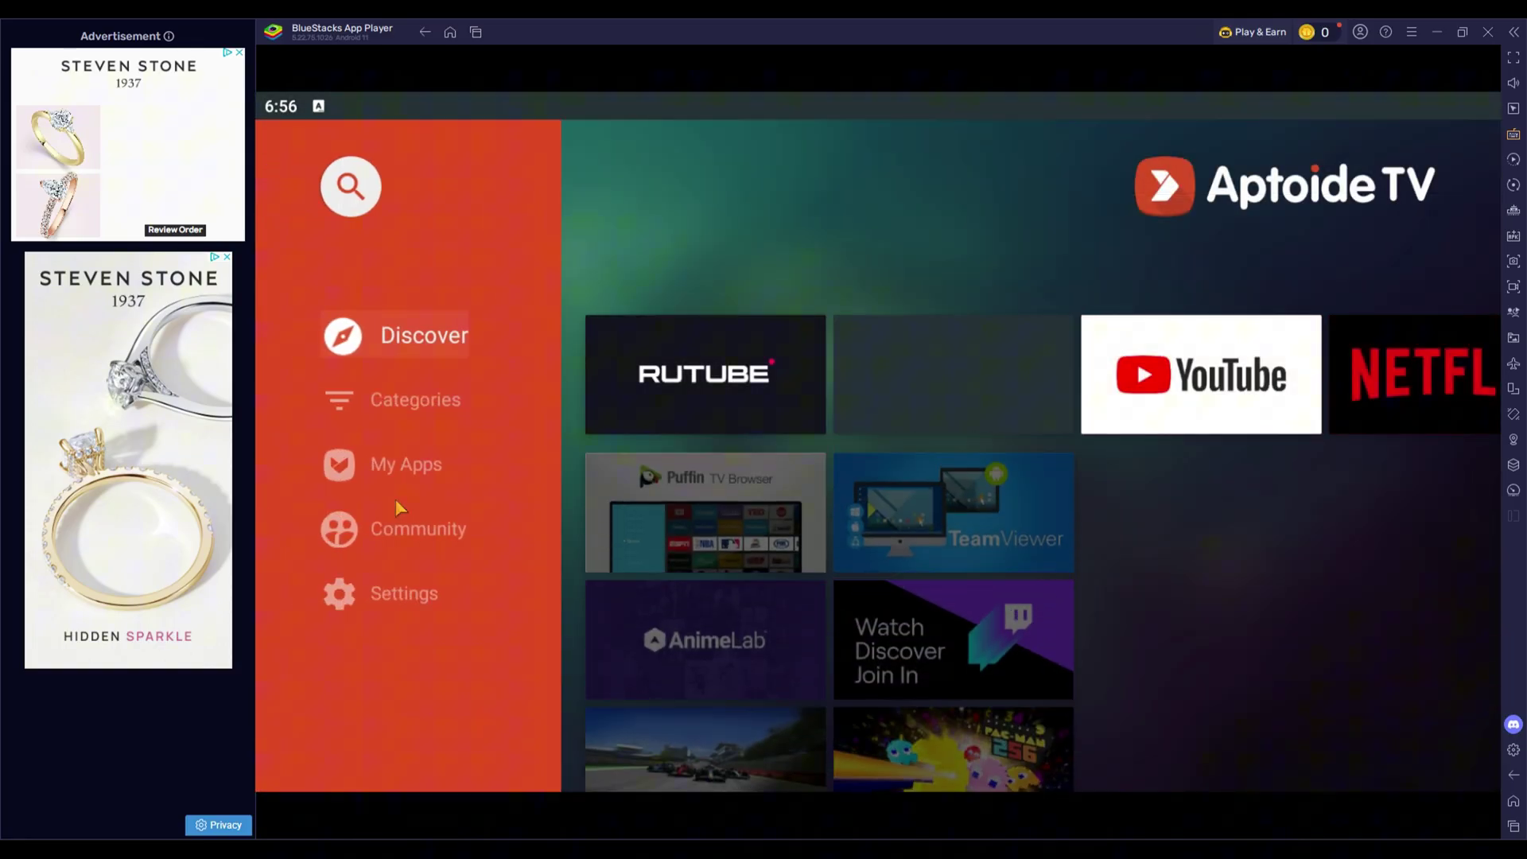
# Step right along Aptoide TV's Top Apps row past IPTV, Disney+ Hotstar and Smart YouTube TV
pyautogui.press('Right')
pyautogui.press('Right')
pyautogui.press('Right')
pyautogui.press('Right')
pyautogui.press('Right')
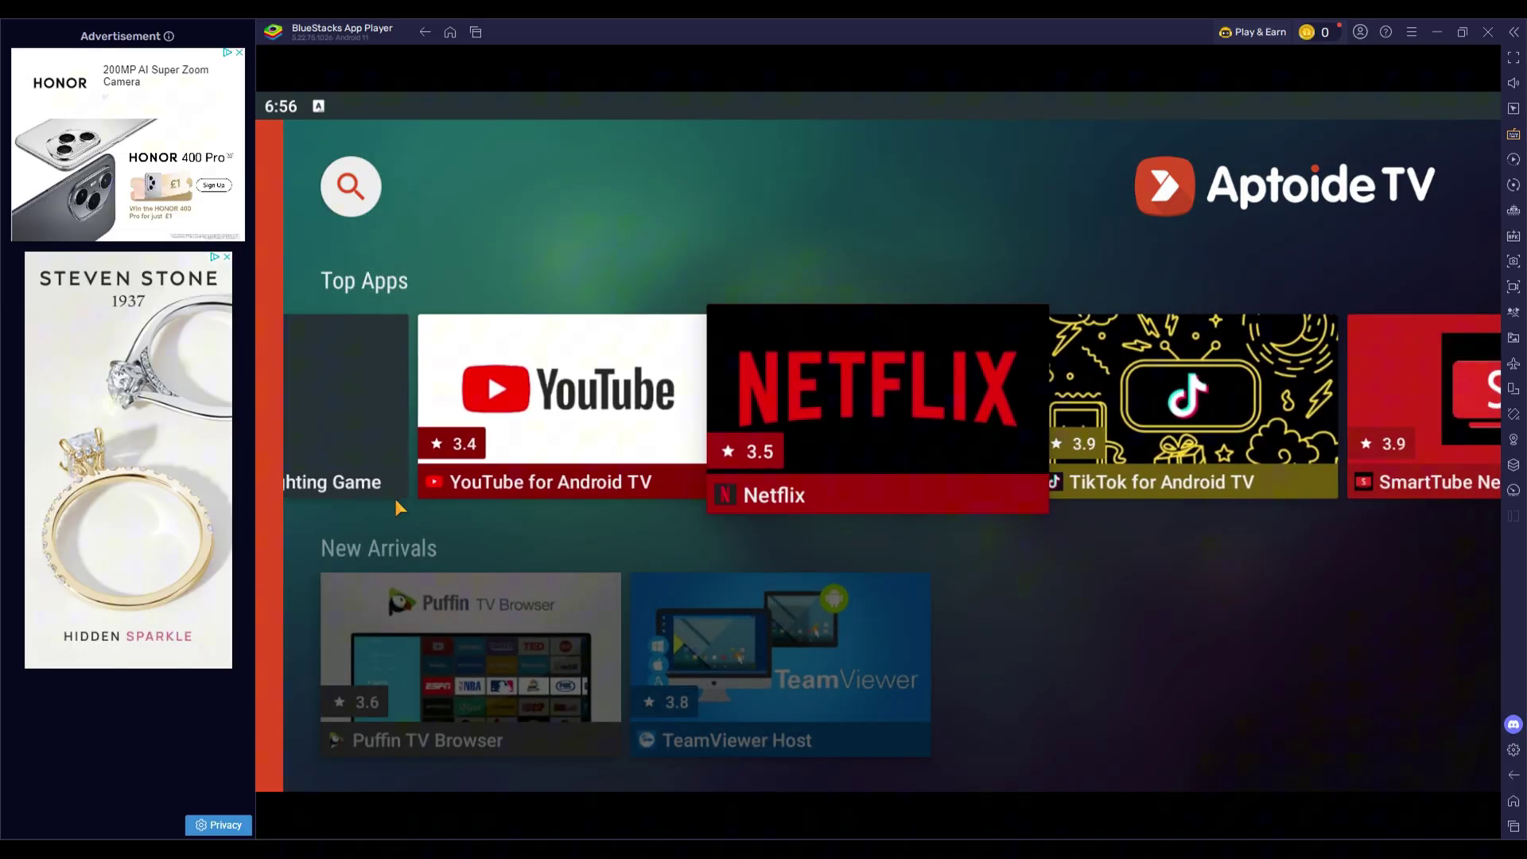
pyautogui.press('Right')
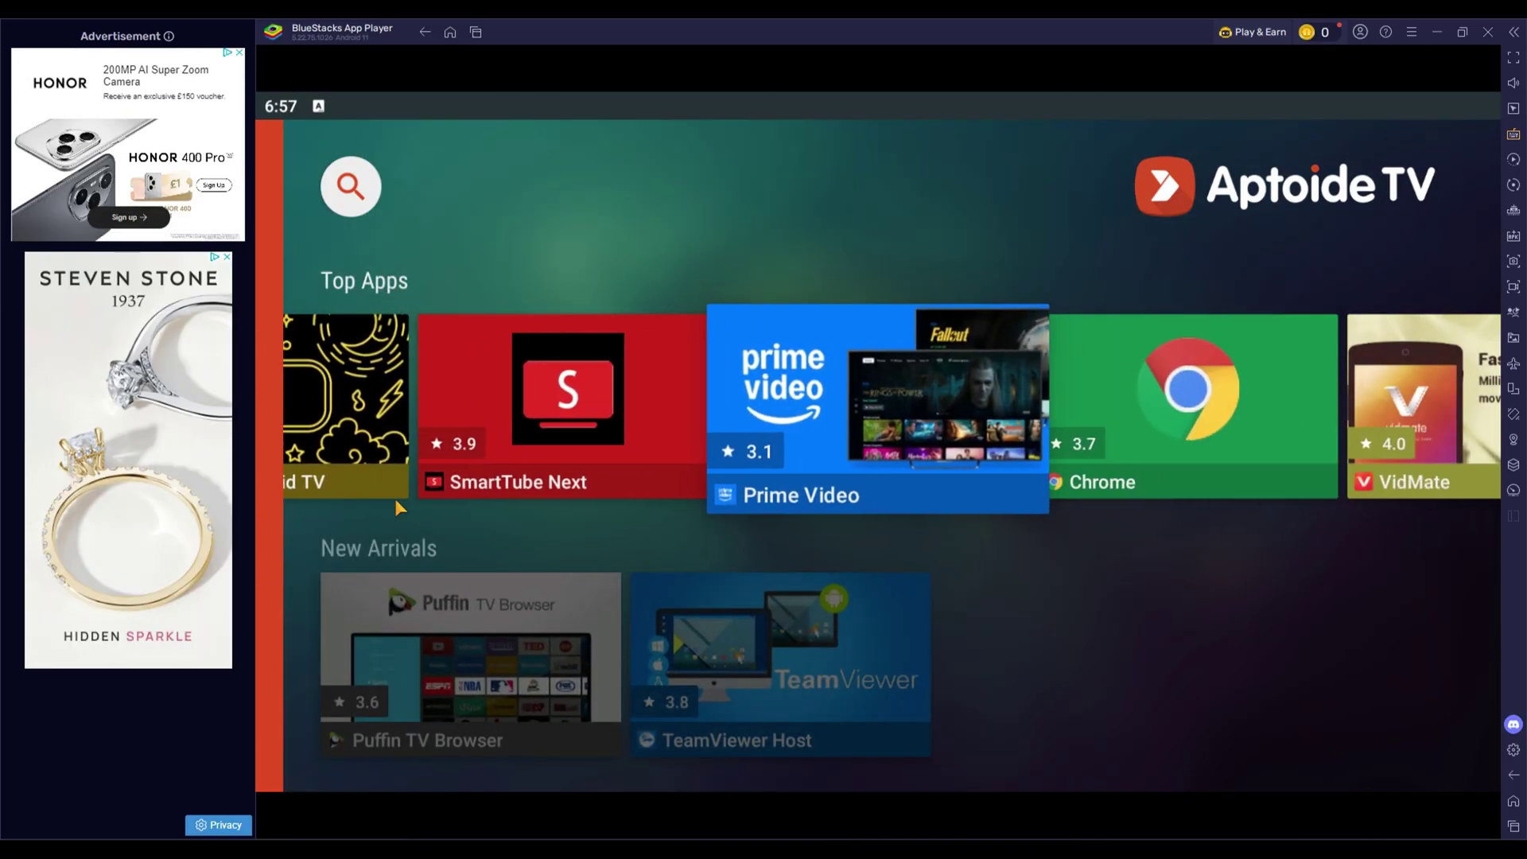
pyautogui.press('Right')
pyautogui.press('Right')
pyautogui.press('Right')
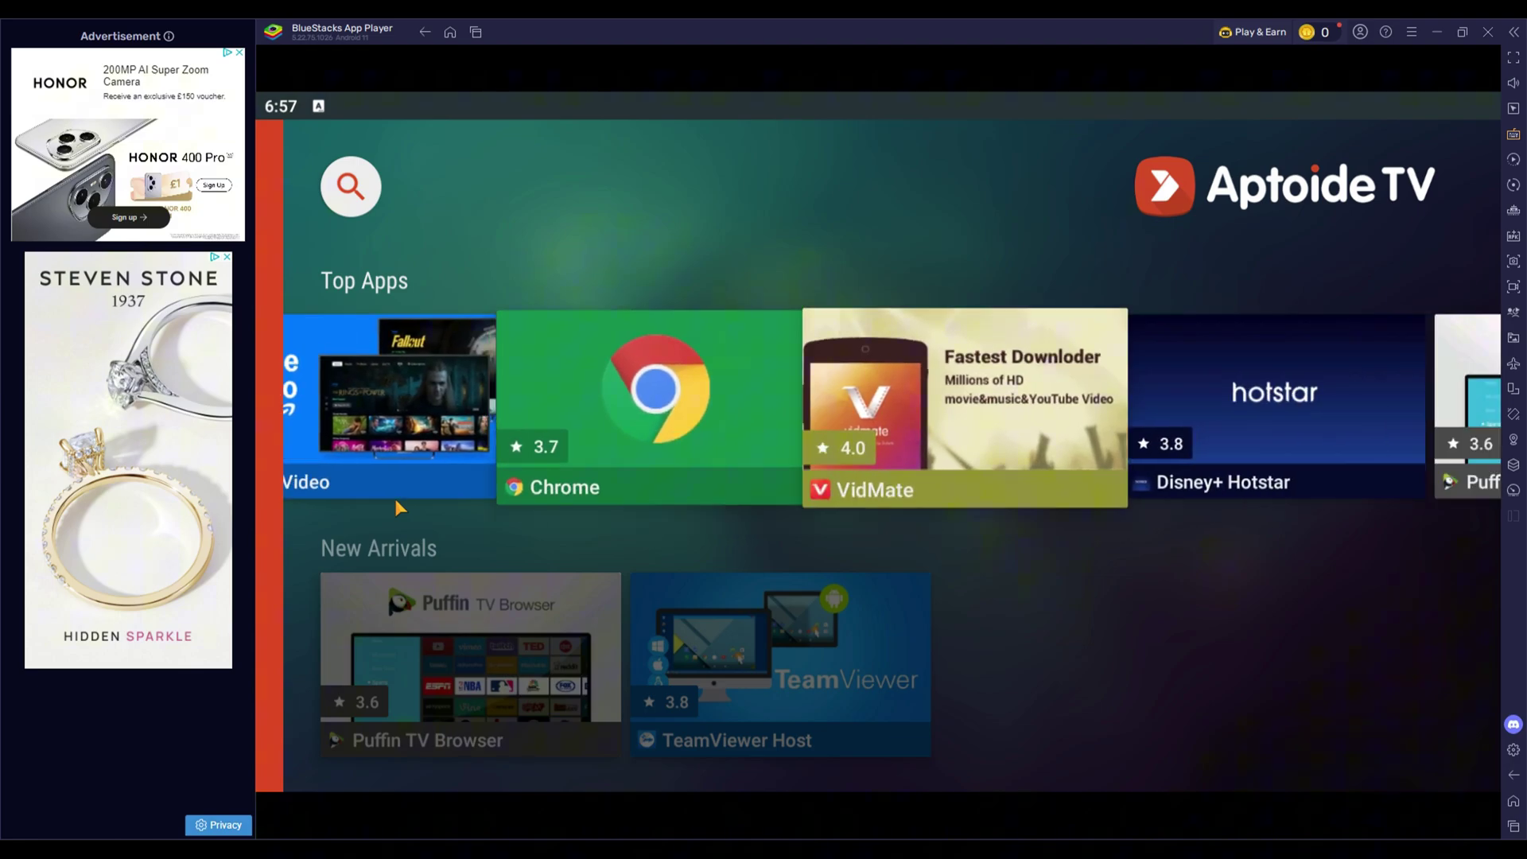
pyautogui.press('Right')
pyautogui.press('Right')
pyautogui.press('Right')
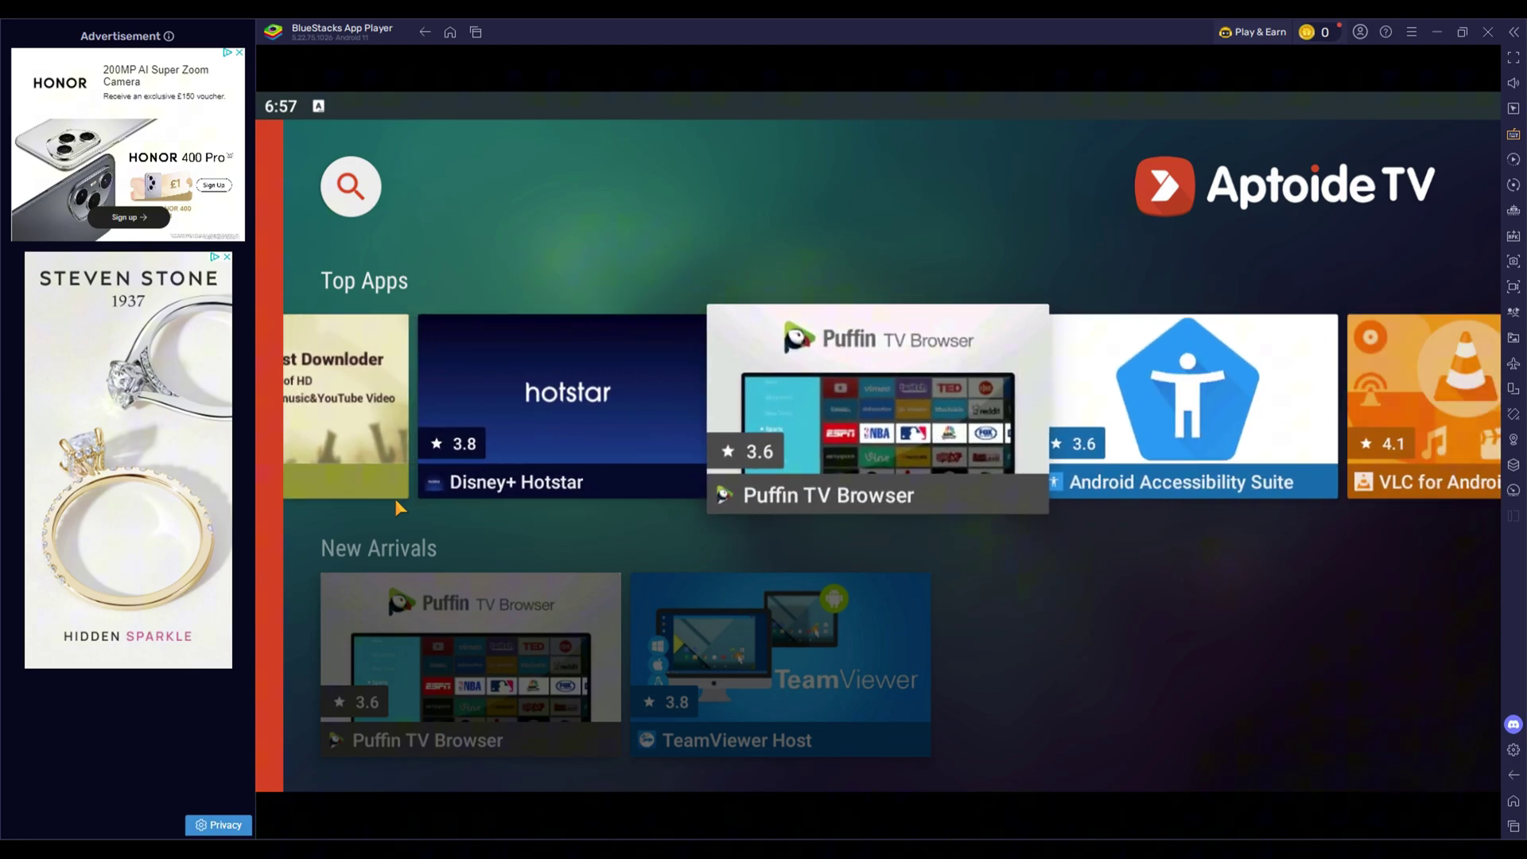
pyautogui.press('Right')
pyautogui.press('Right')
pyautogui.press('Right')
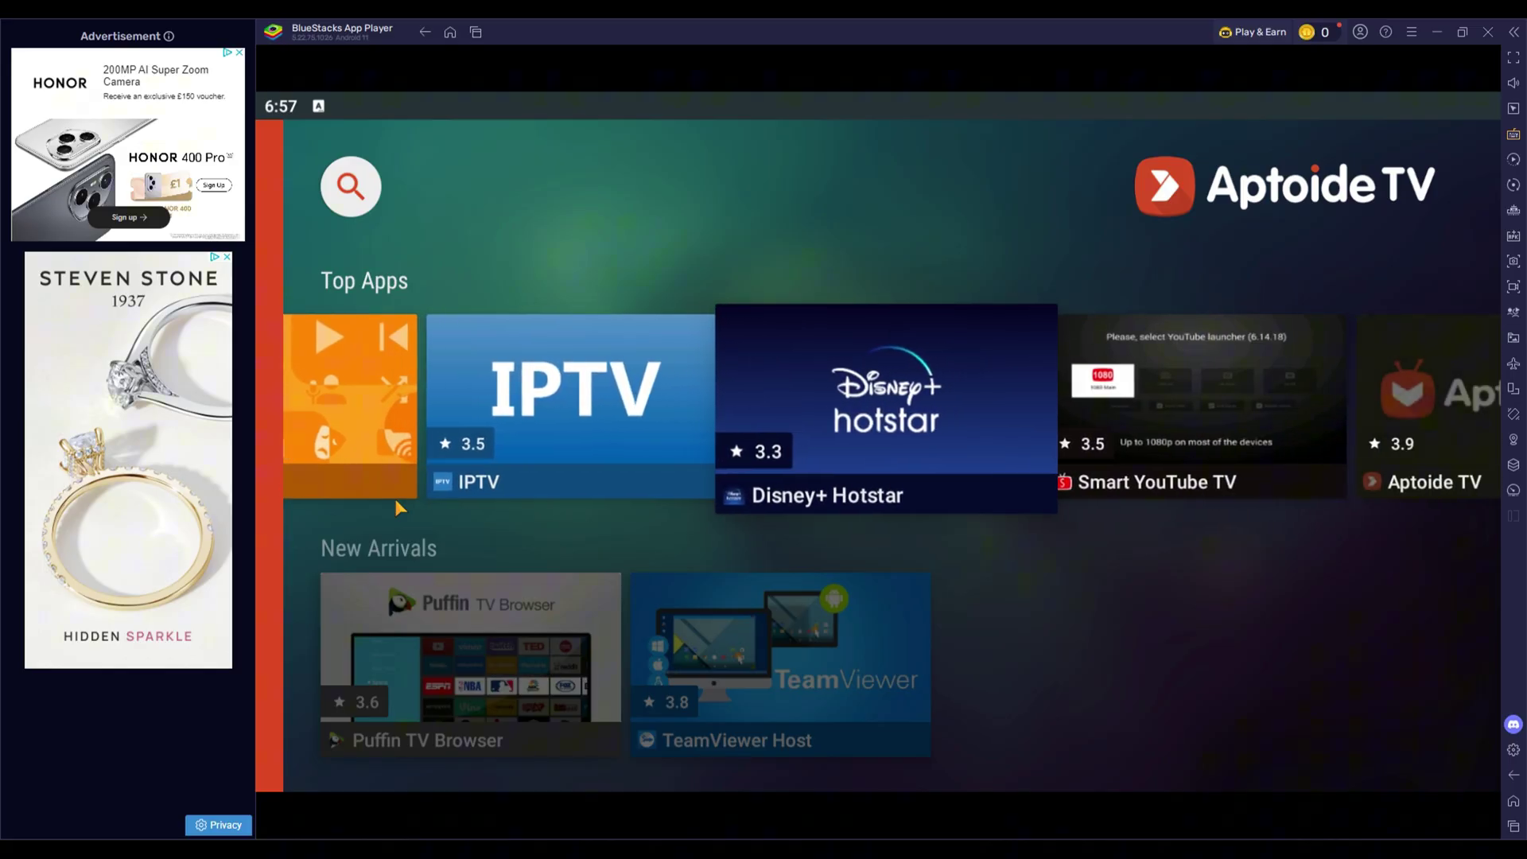
pyautogui.press('Right')
pyautogui.press('Right')
pyautogui.press('Right')
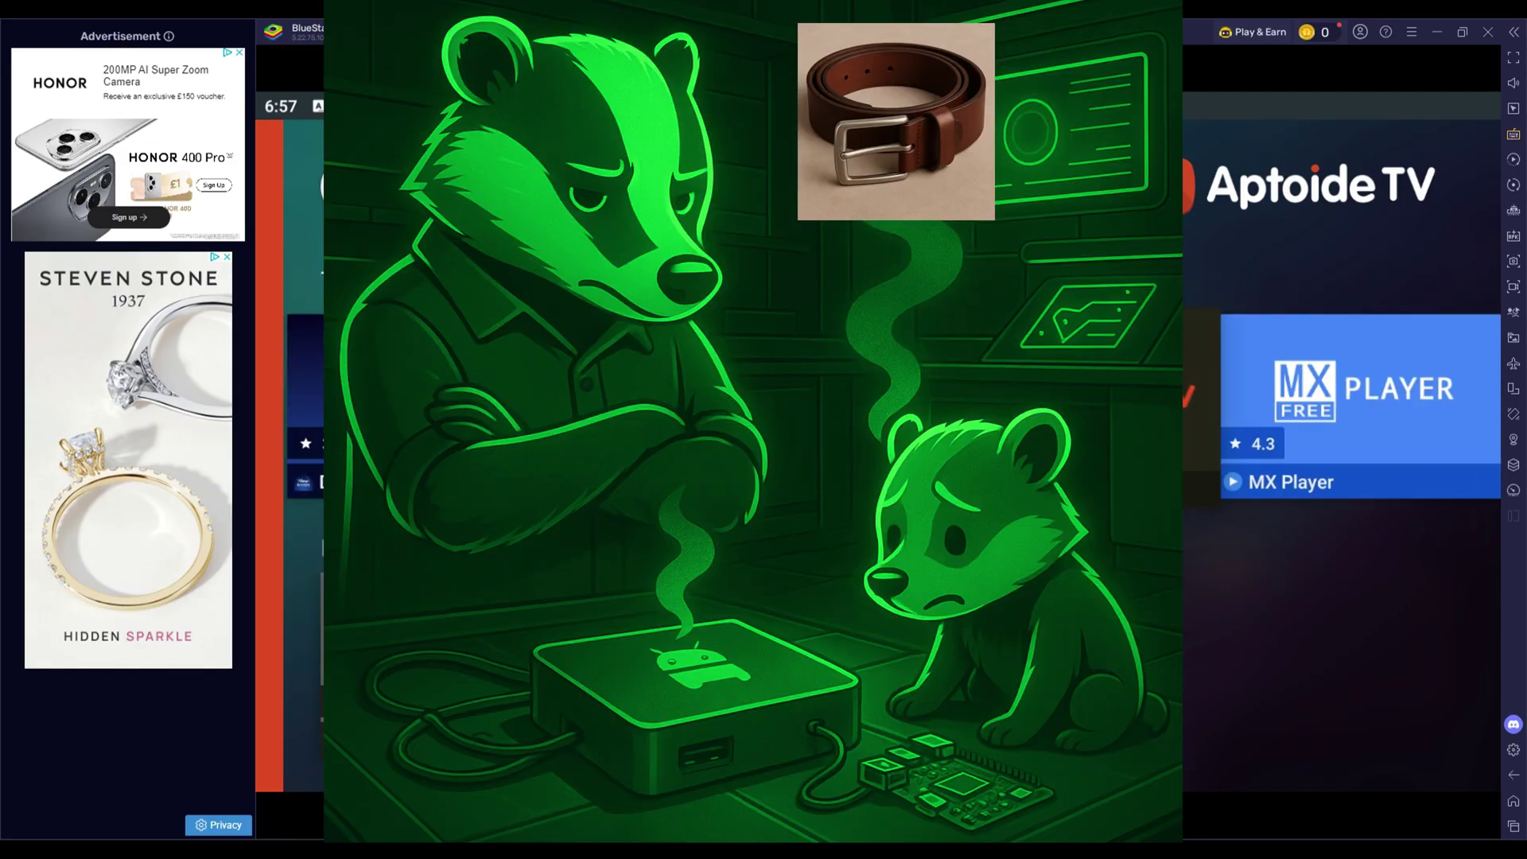
pyautogui.press('Left')
pyautogui.press('Left')
pyautogui.press('Left')
pyautogui.press('Left')
pyautogui.press('Left')
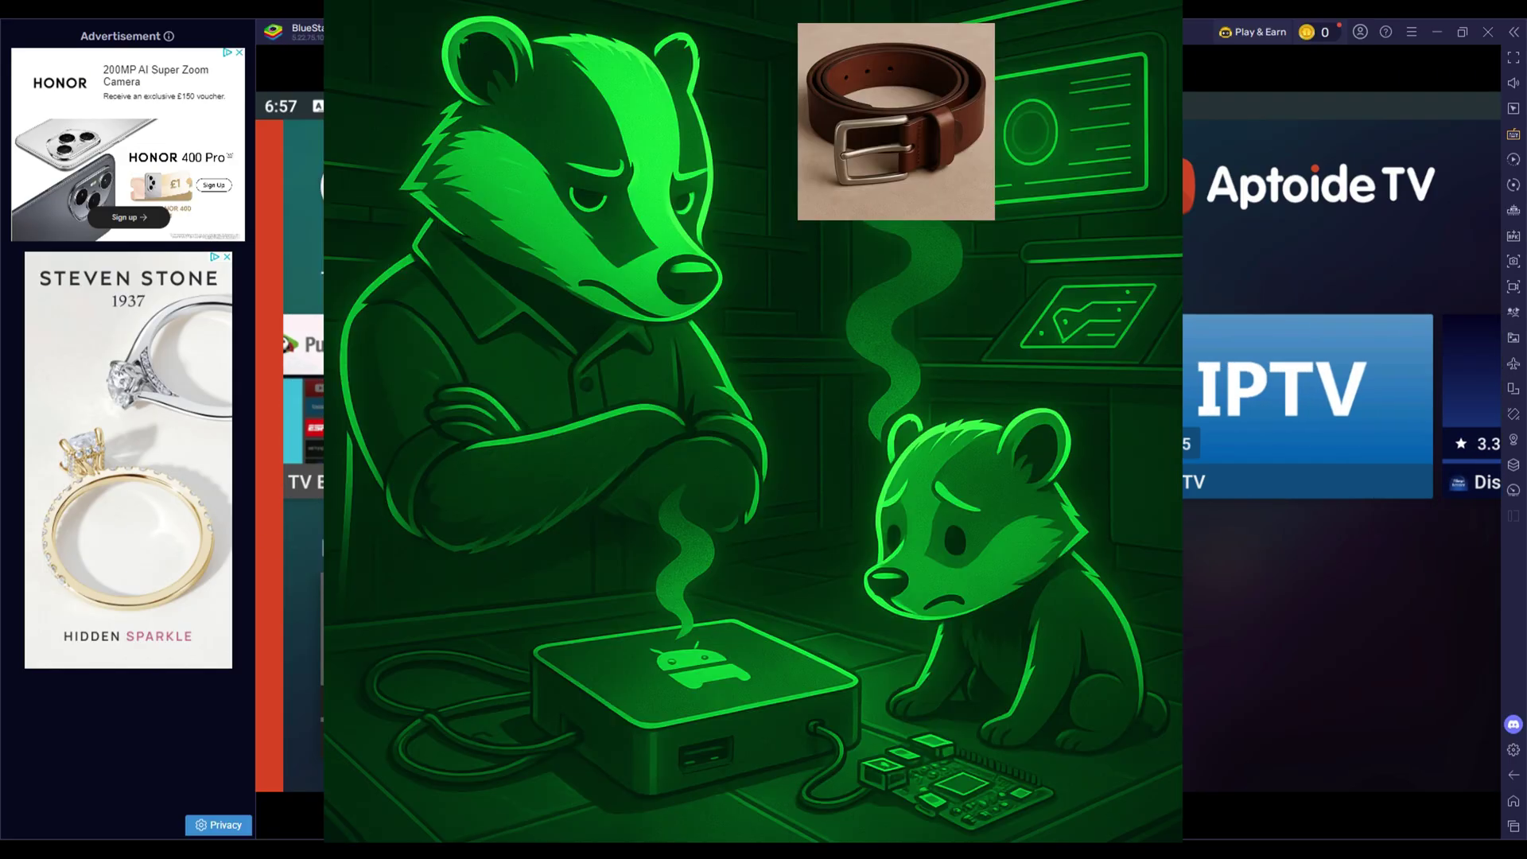
pyautogui.press('Left')
pyautogui.press('Left')
pyautogui.press('Left')
pyautogui.press('Left')
pyautogui.press('Left')
pyautogui.press('Left')
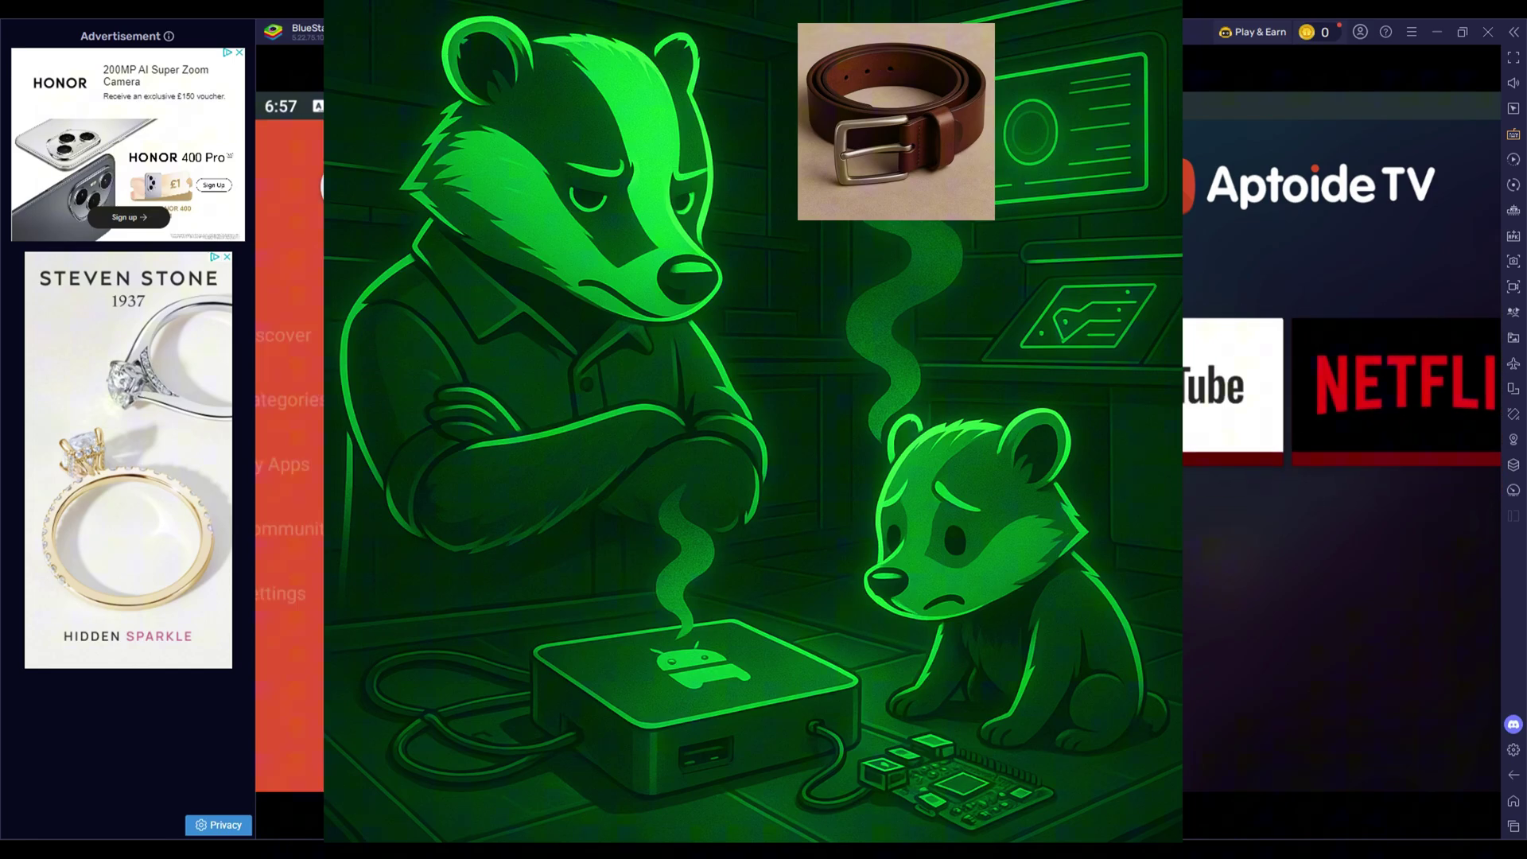
pyautogui.press('Down')
pyautogui.press('Down')
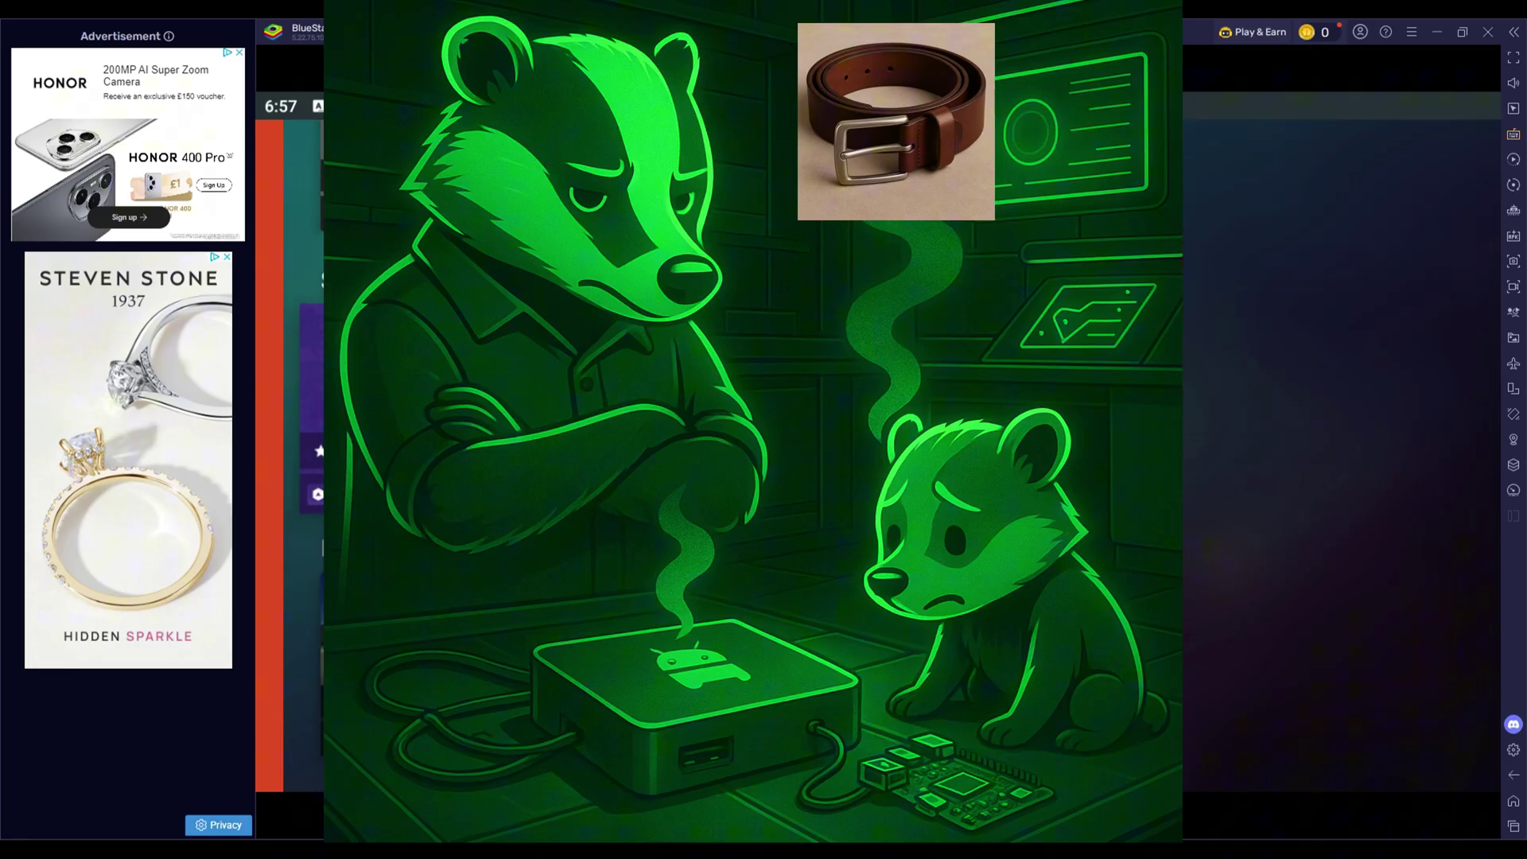
pyautogui.press('Down')
pyautogui.press('Down')
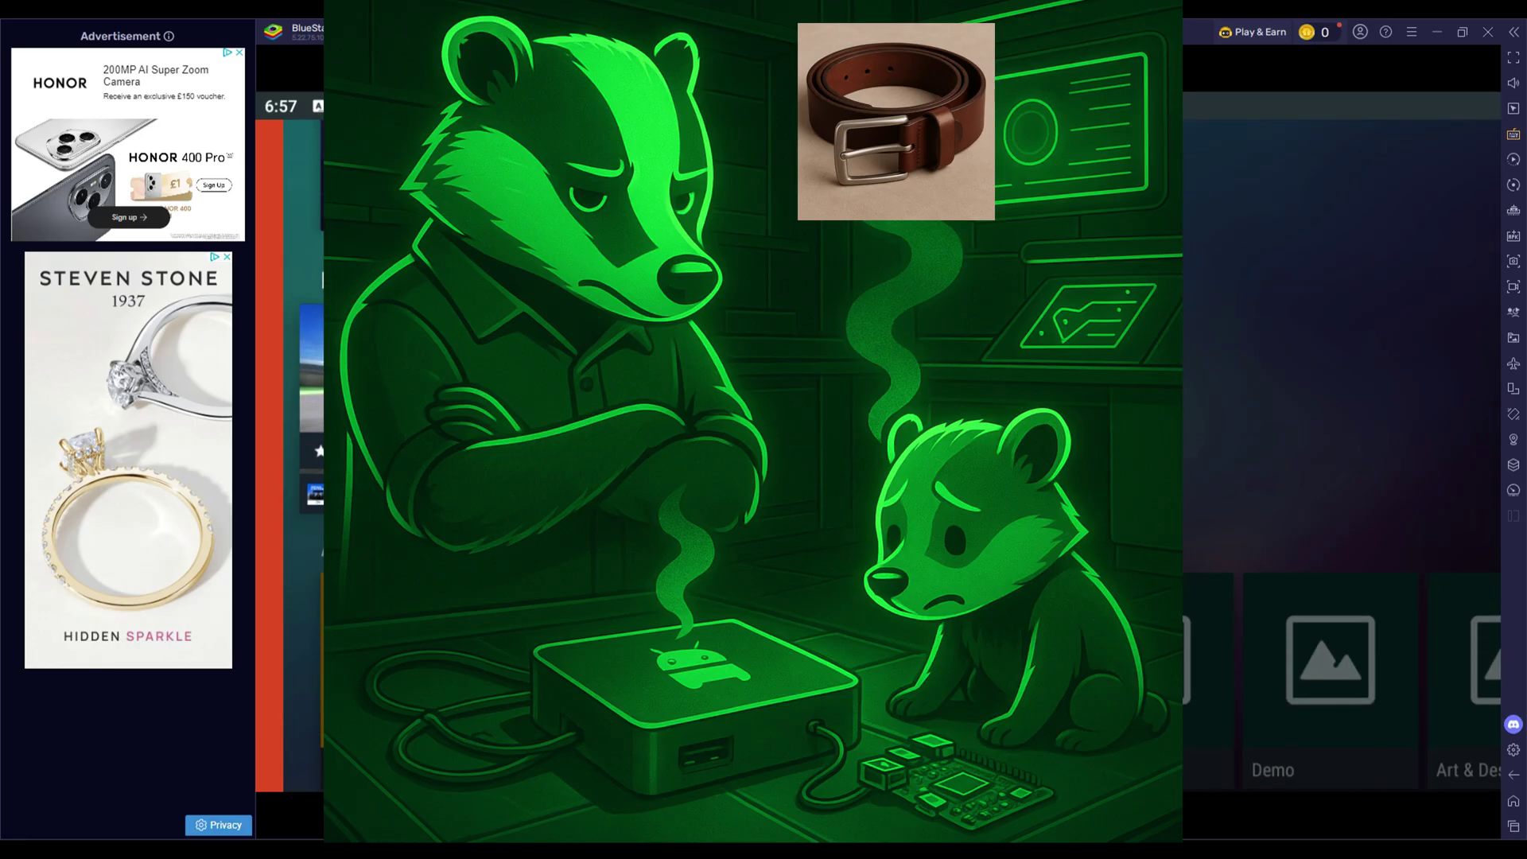
pyautogui.press('Down')
pyautogui.press('Down')
pyautogui.press('Up')
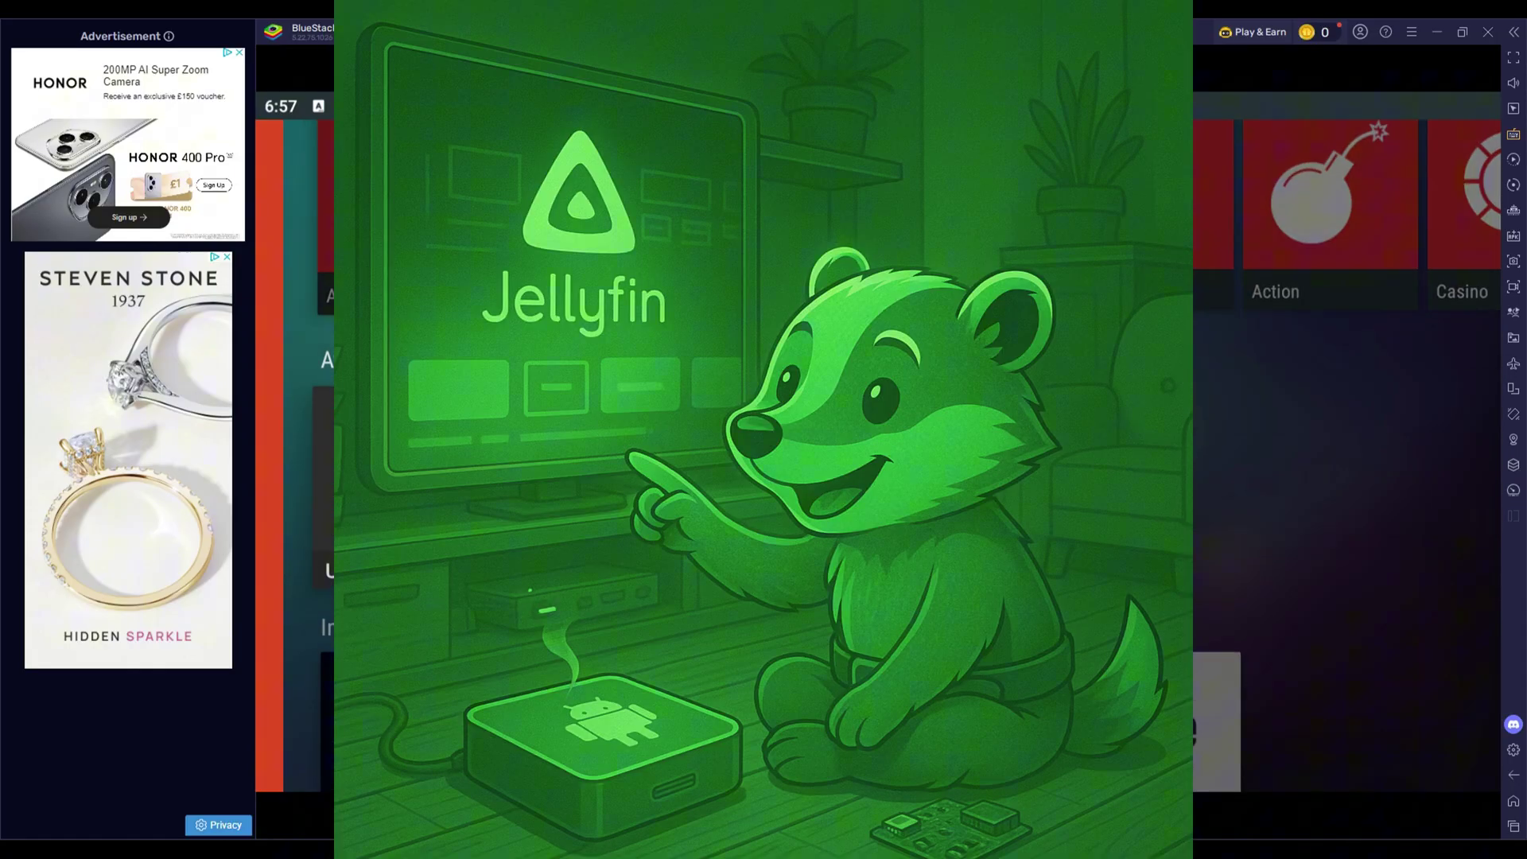
pyautogui.press('Up')
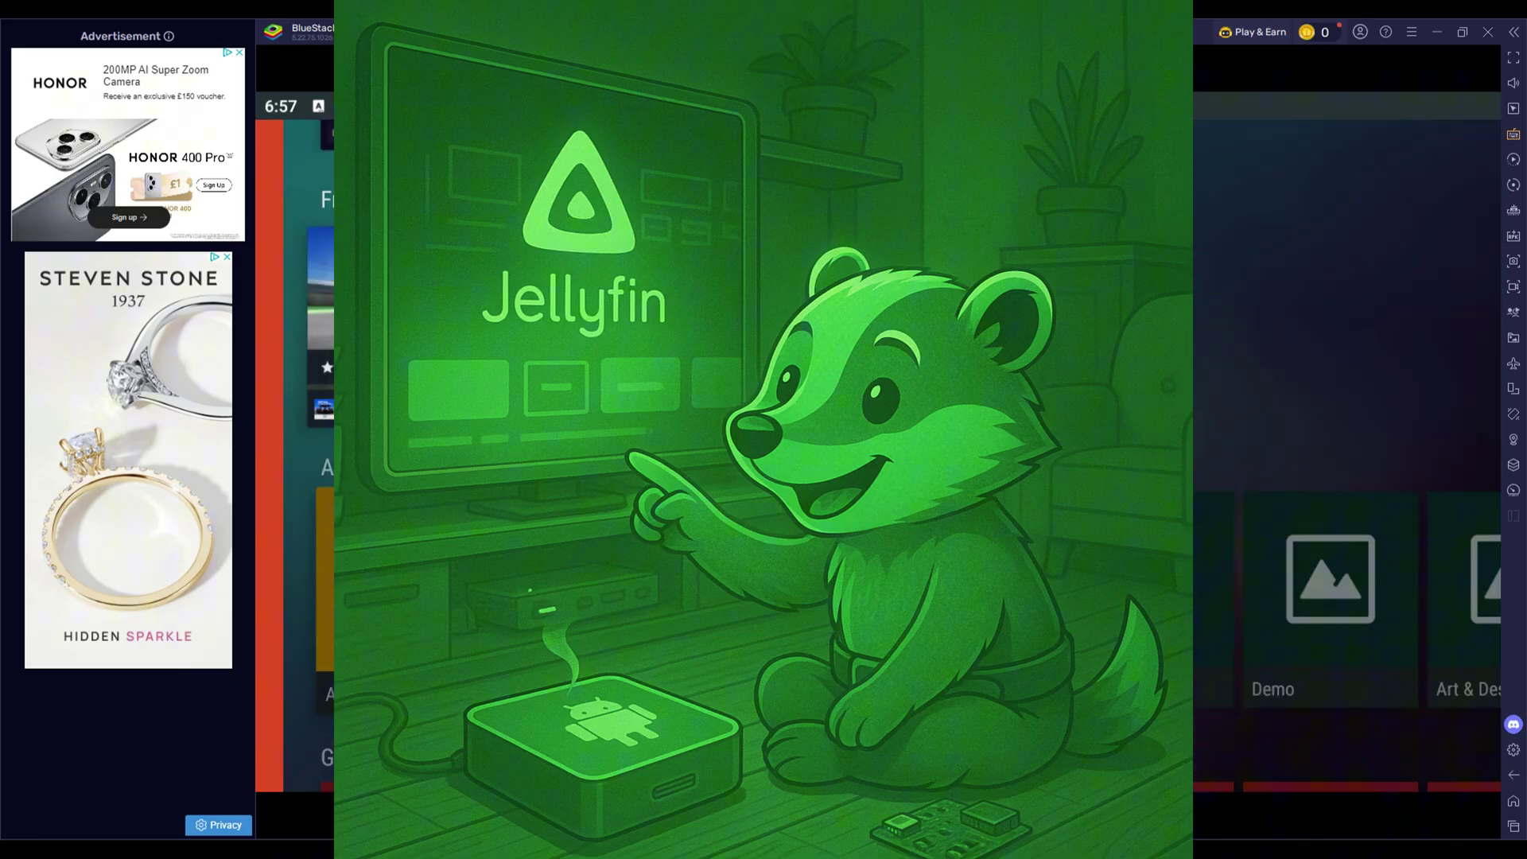
pyautogui.press('Up')
pyautogui.press('Up')
pyautogui.press('Up')
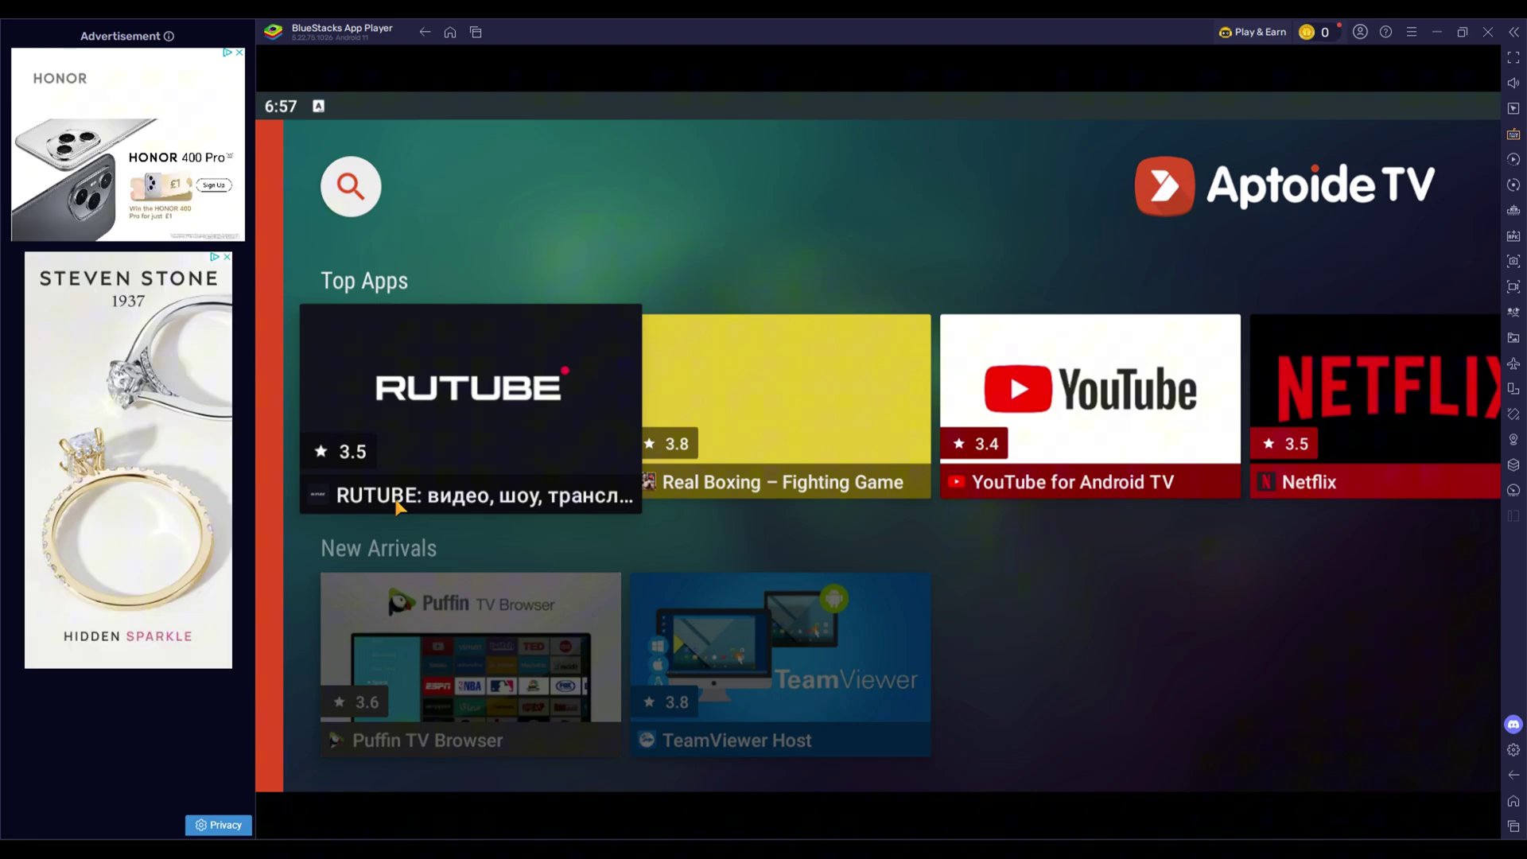
# Leave Aptoide TV for the Projectivy home and browse the Mobile Apps row (Gallery, Jellyfin, Play Games)
pyautogui.press('Up')
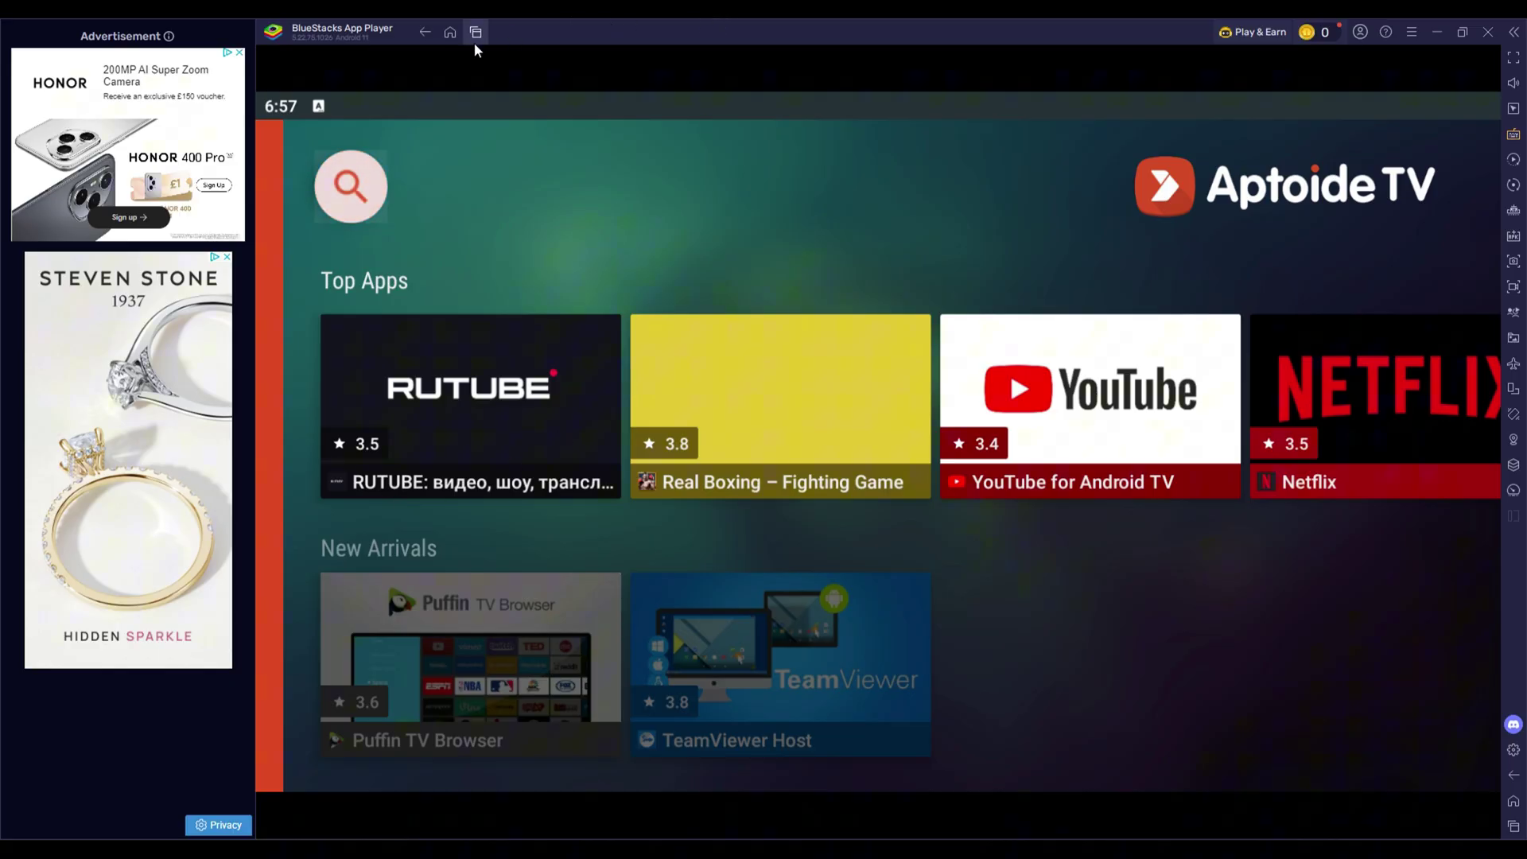
pyautogui.click(452, 32)
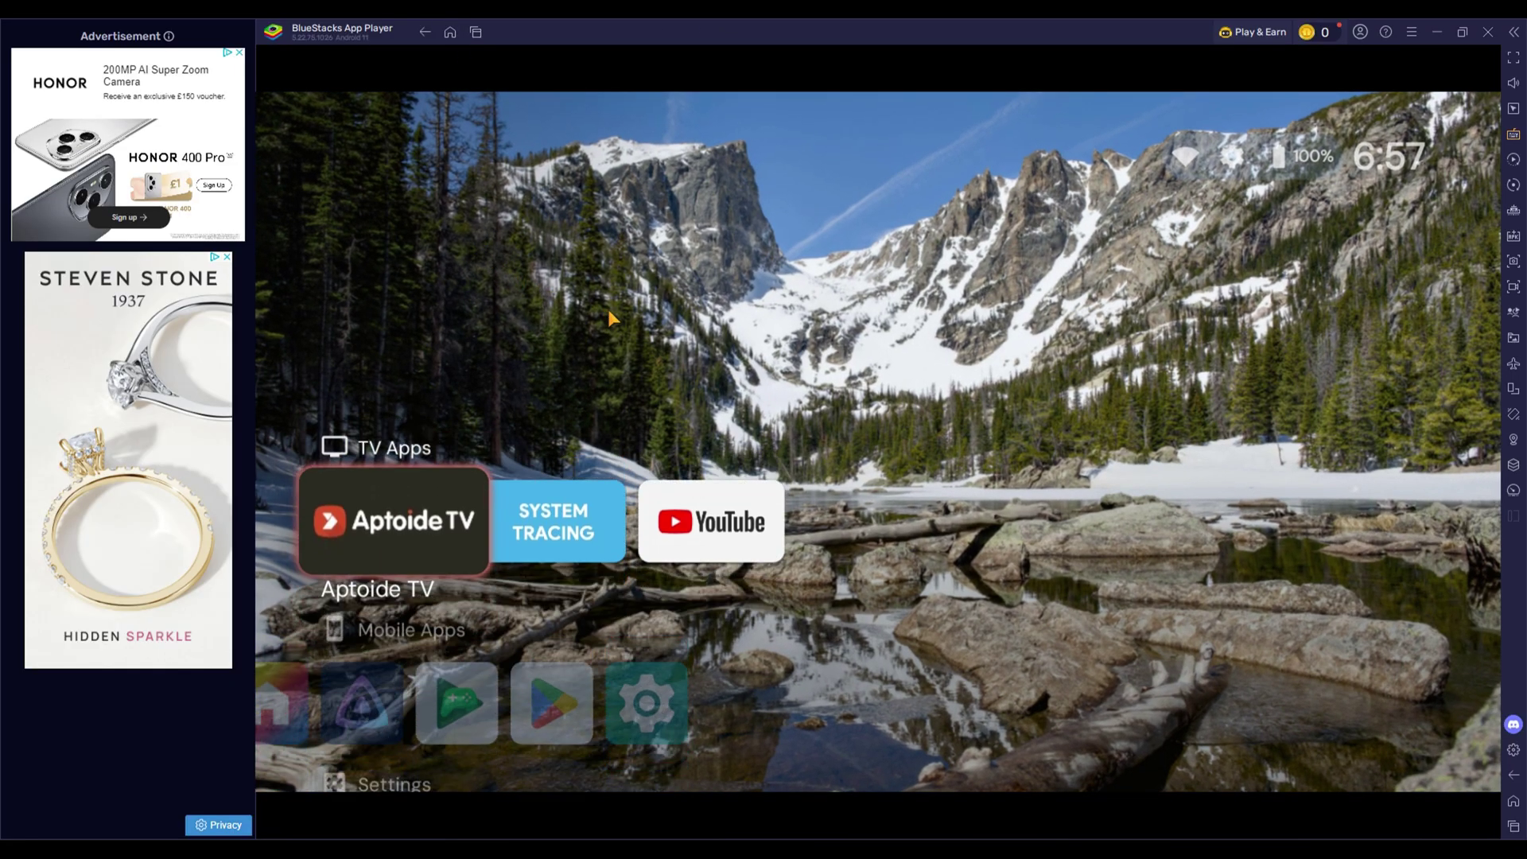
pyautogui.press('Down')
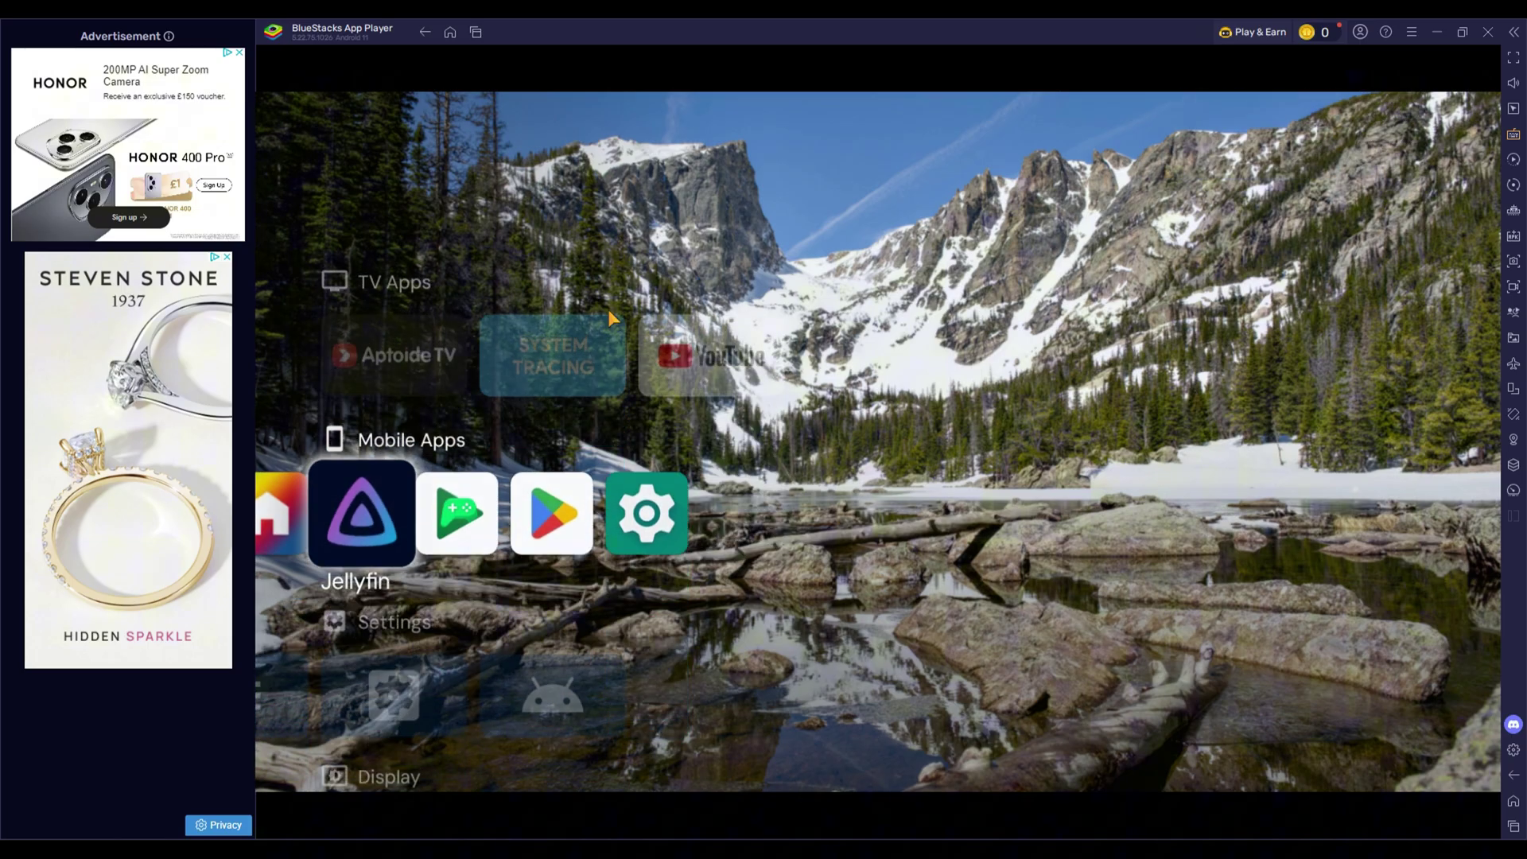
pyautogui.press('Right')
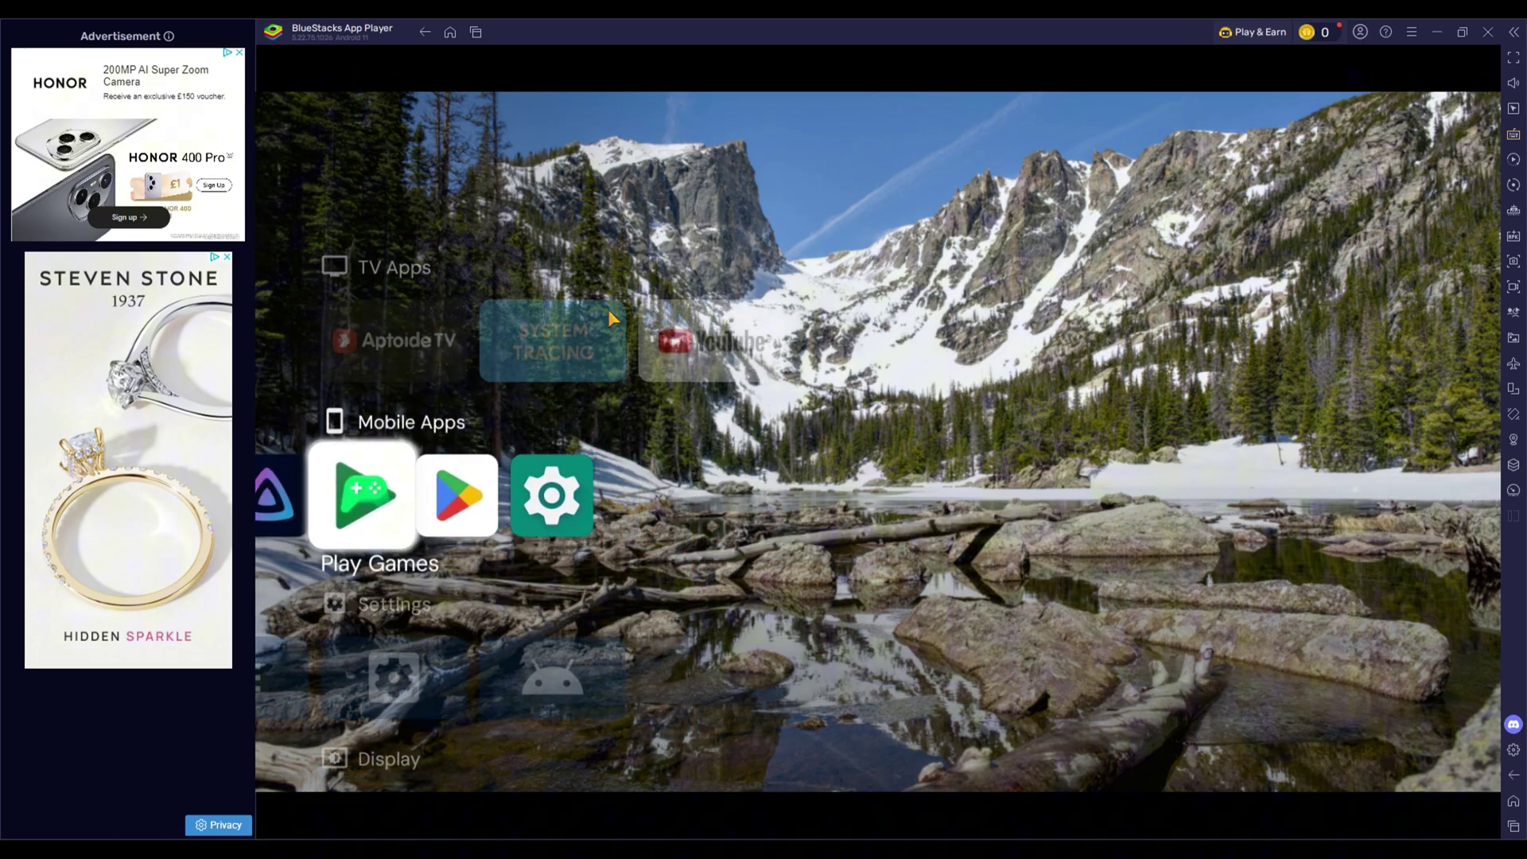
pyautogui.press('Left')
pyautogui.press('Left')
pyautogui.press('Left')
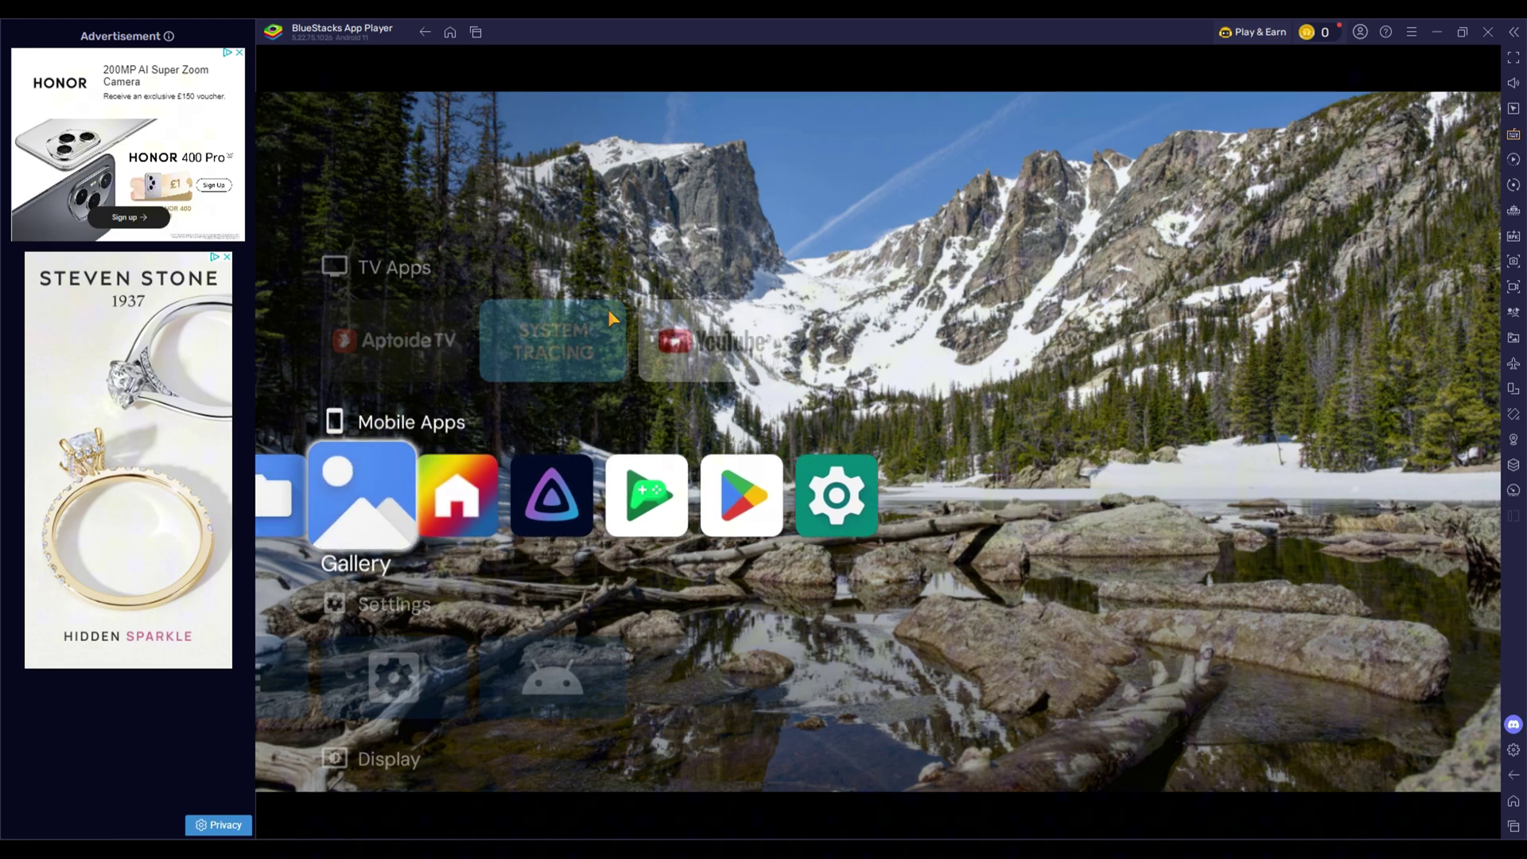